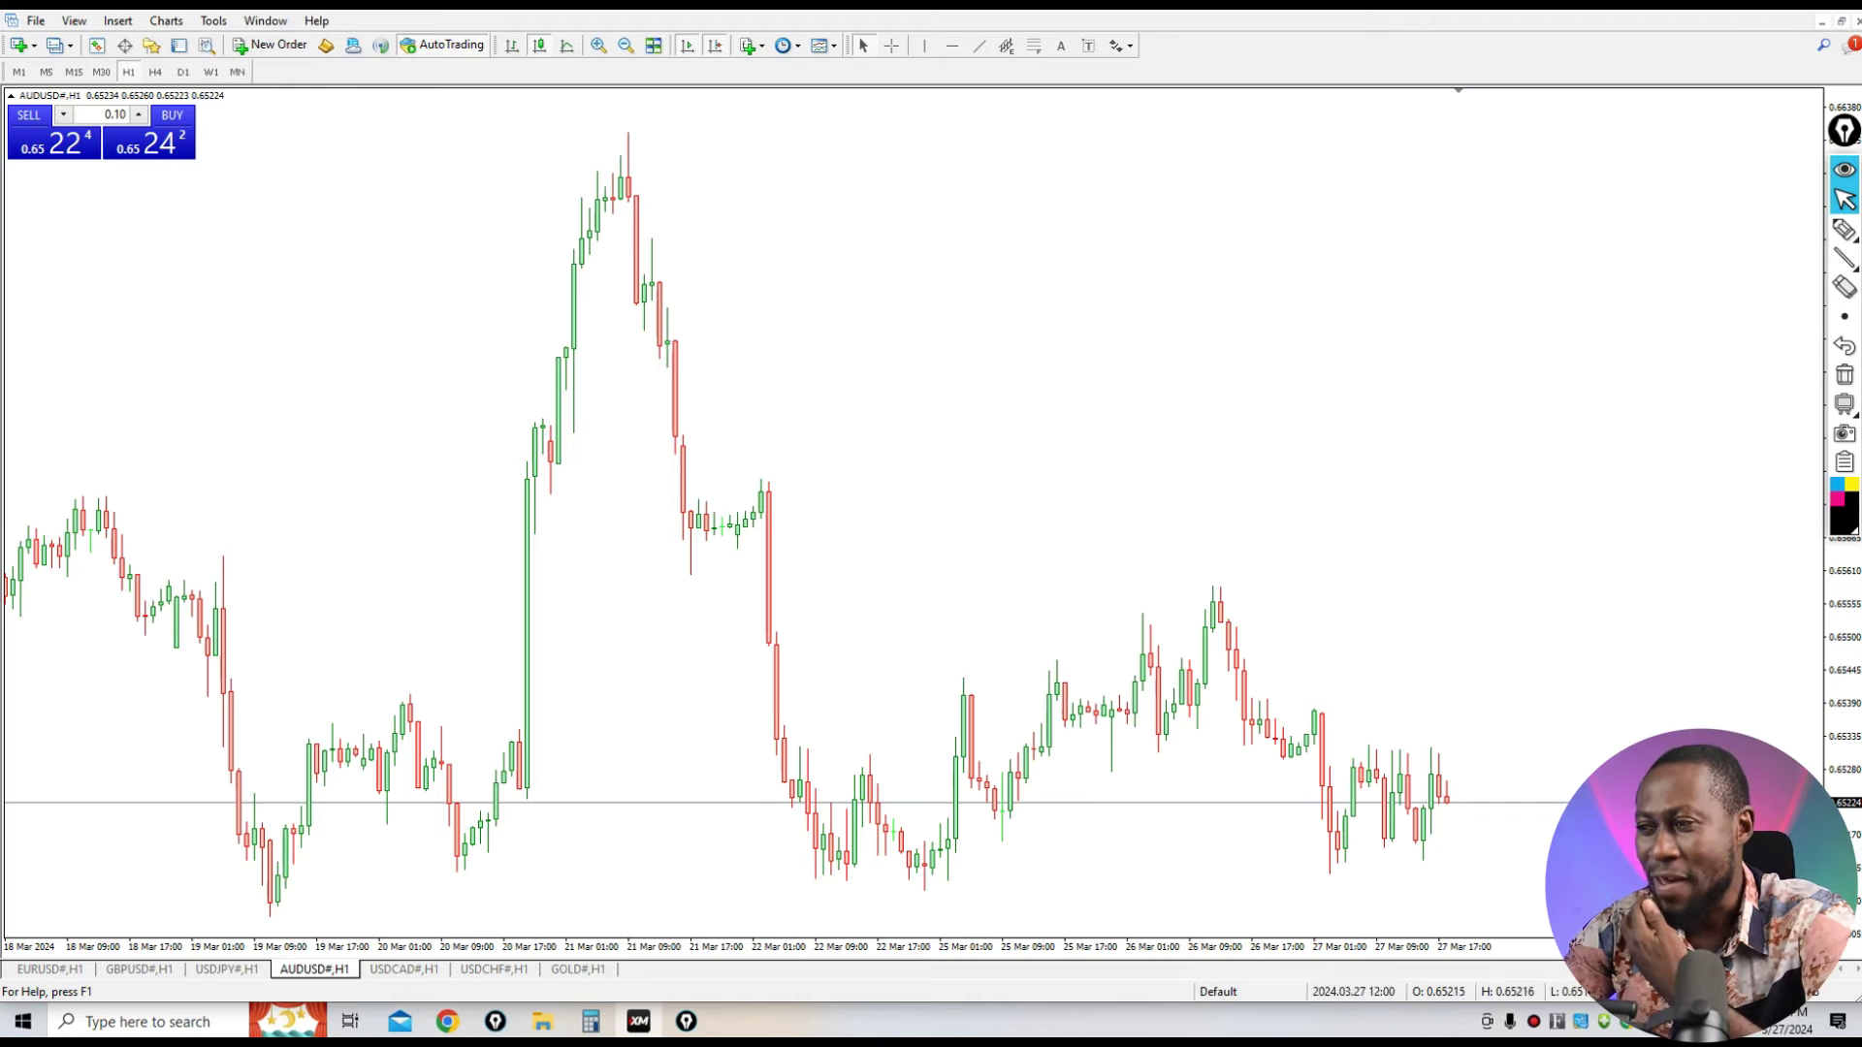
Shift the AUDUSD H1 chart view slightly back in time.
drag(852, 415, 859, 415)
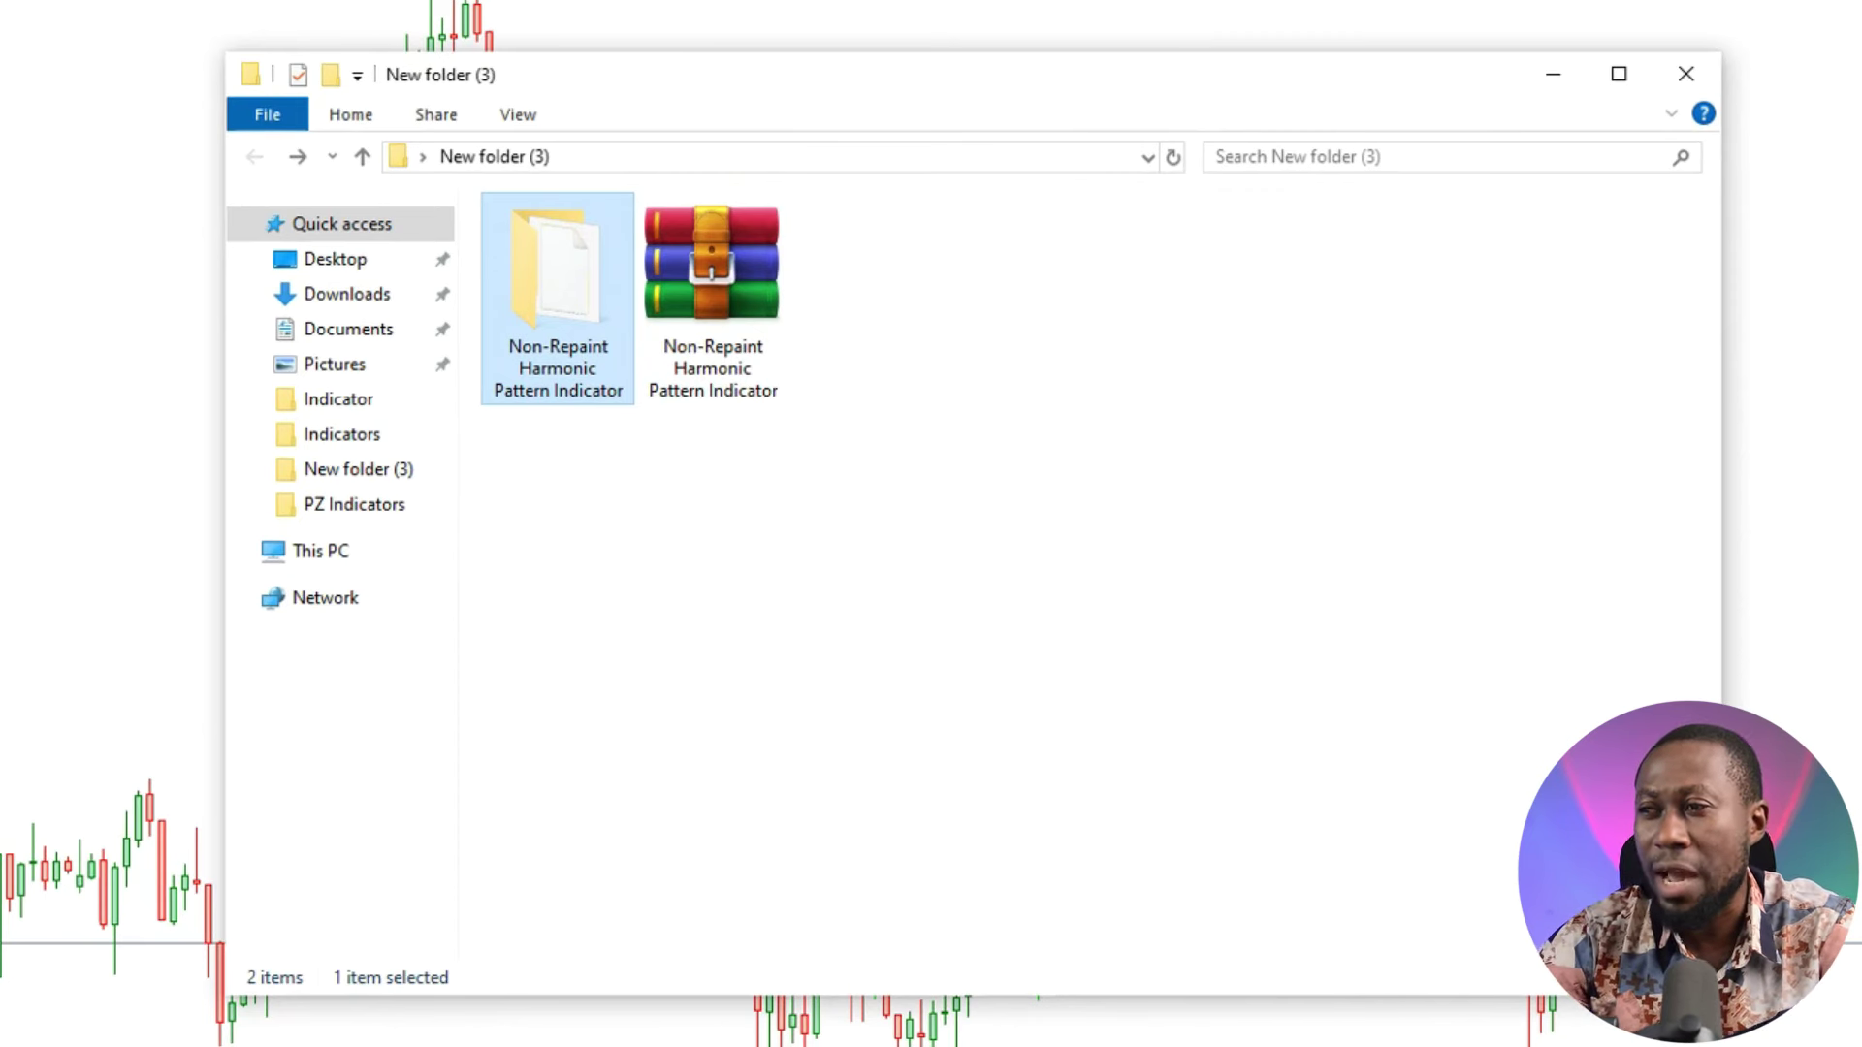
Copy the extracted Non-Repaint Harmonic Pattern Indicator folder from New folder (3), skipping archive extraction.
click(712, 281)
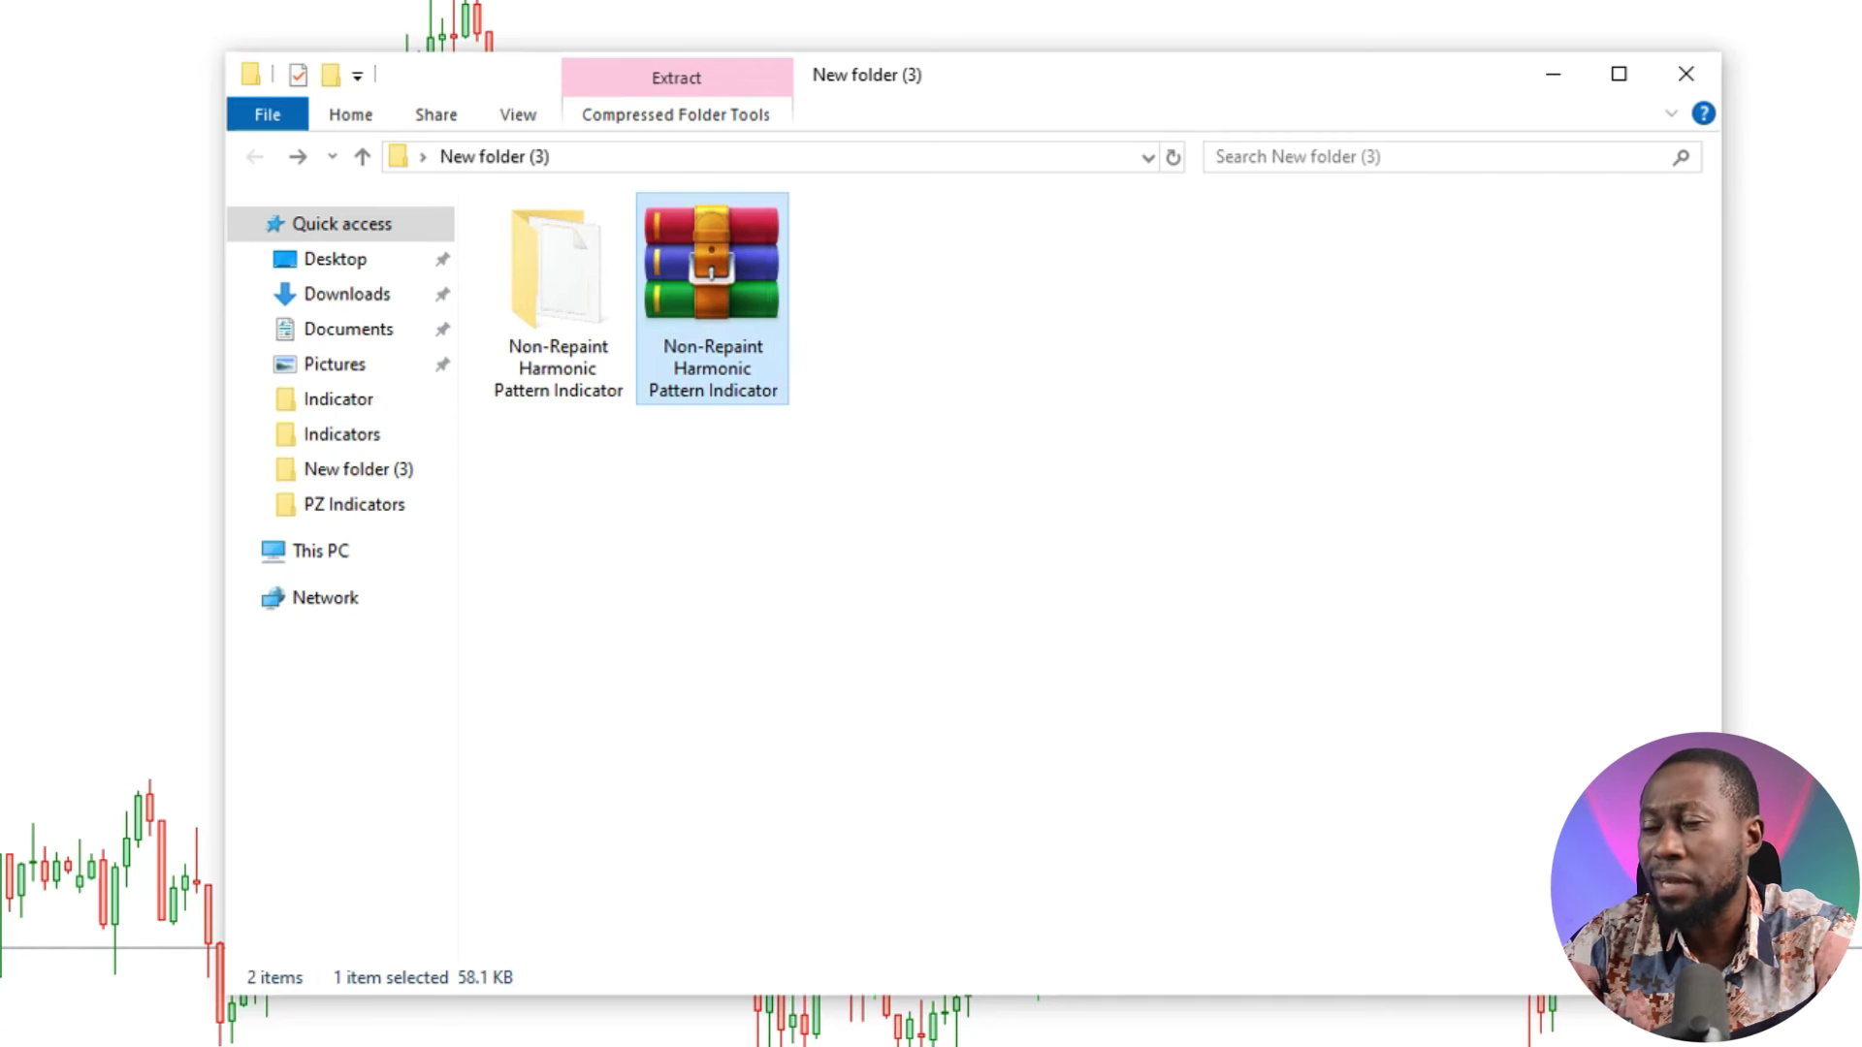
right_click(673, 270)
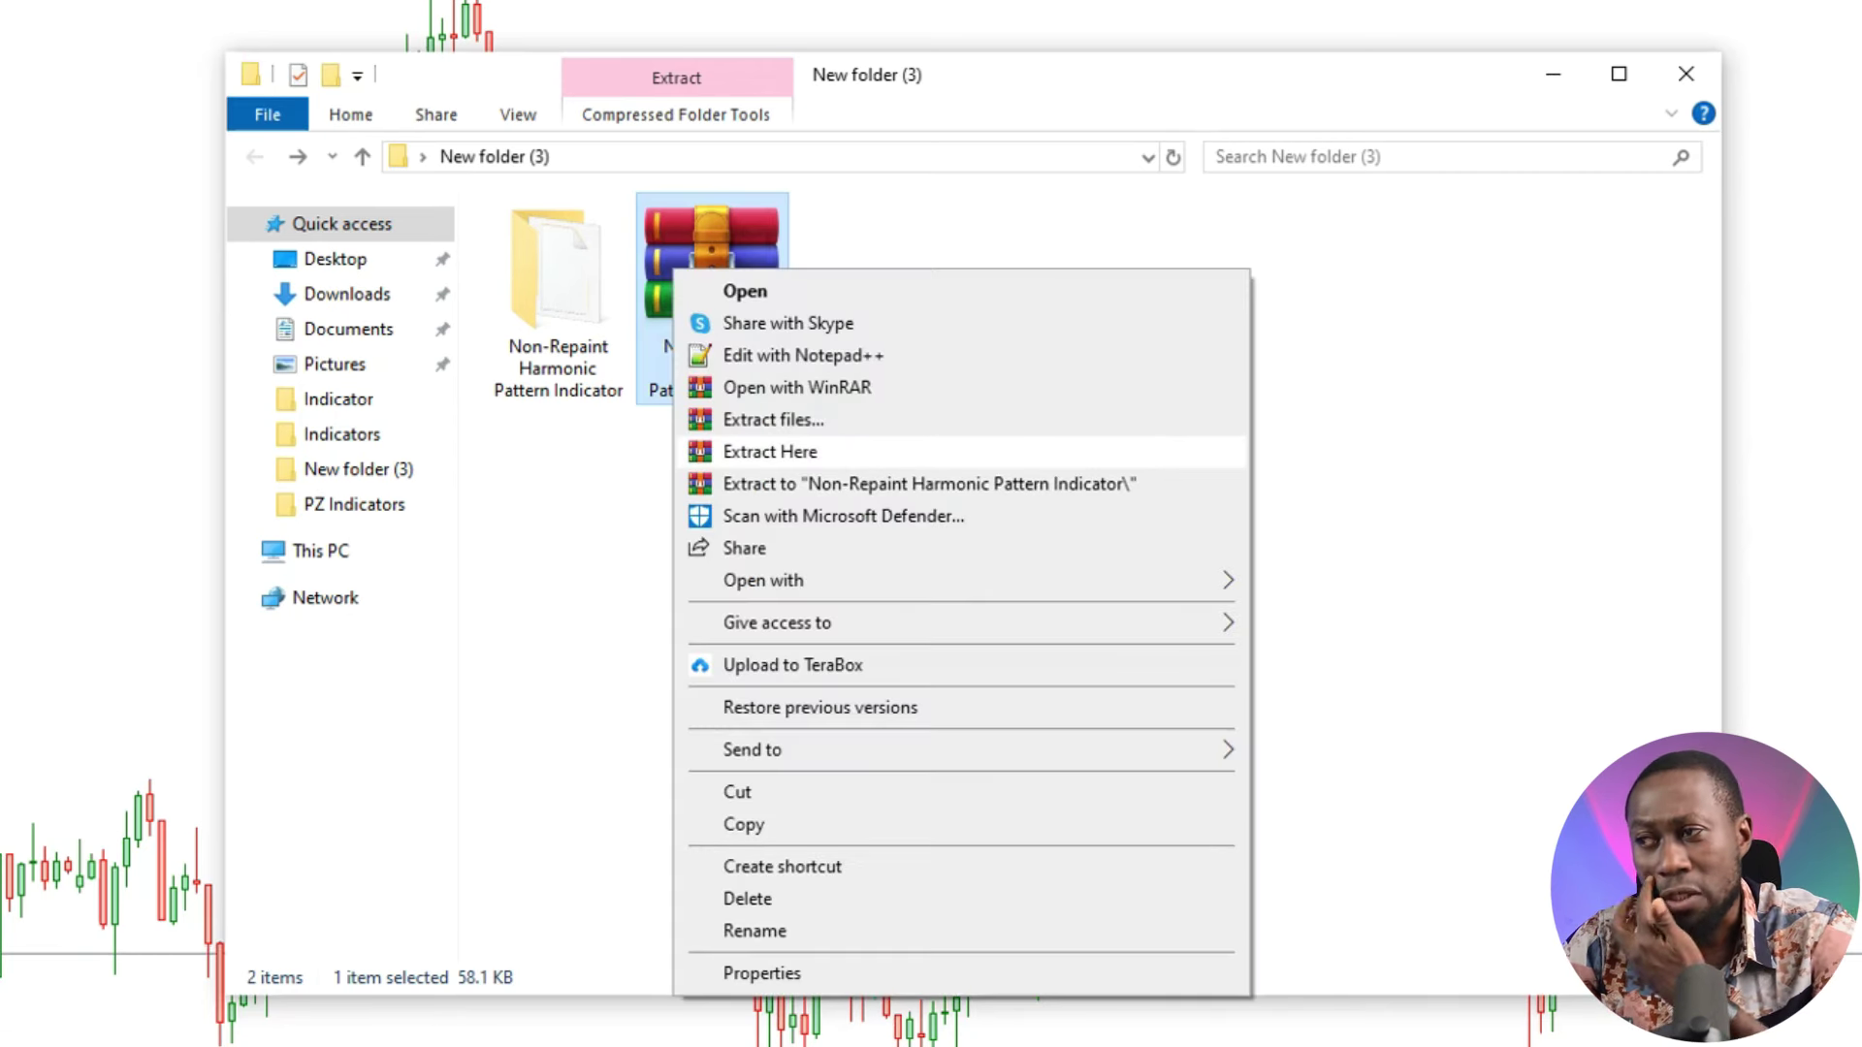
click(693, 225)
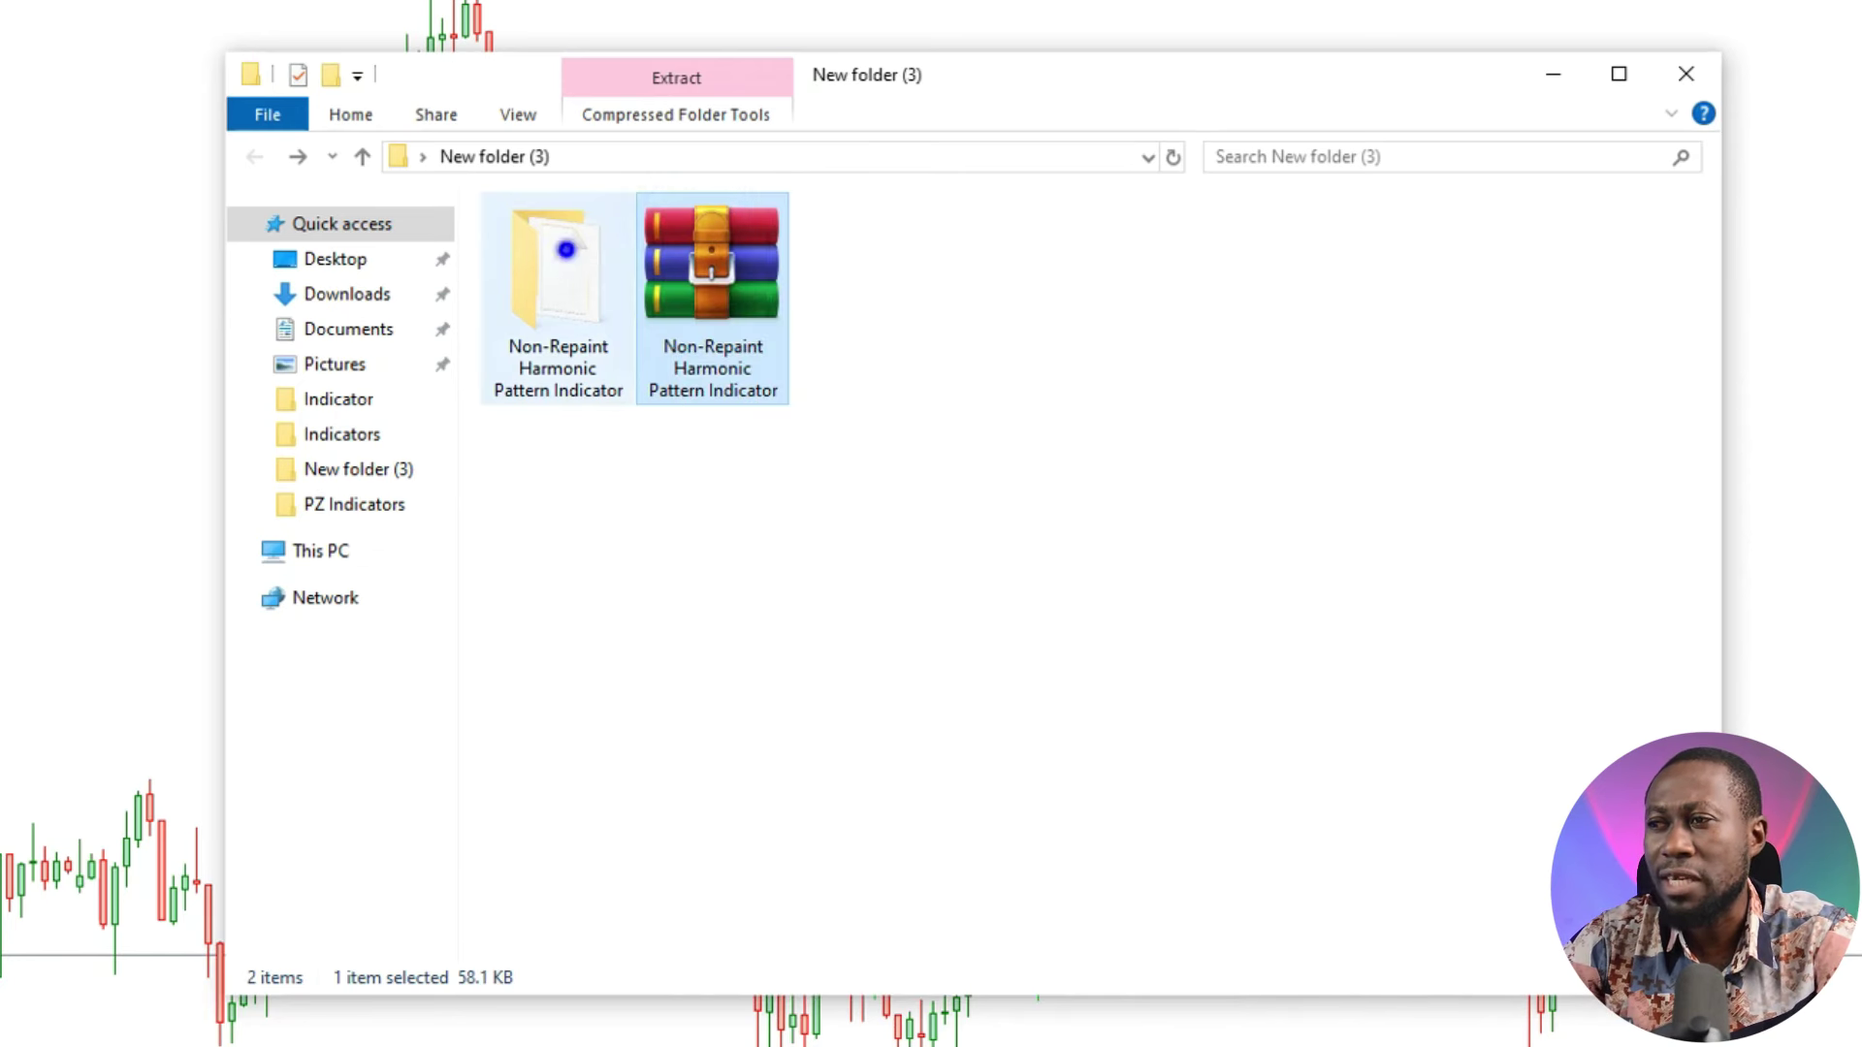
click(565, 257)
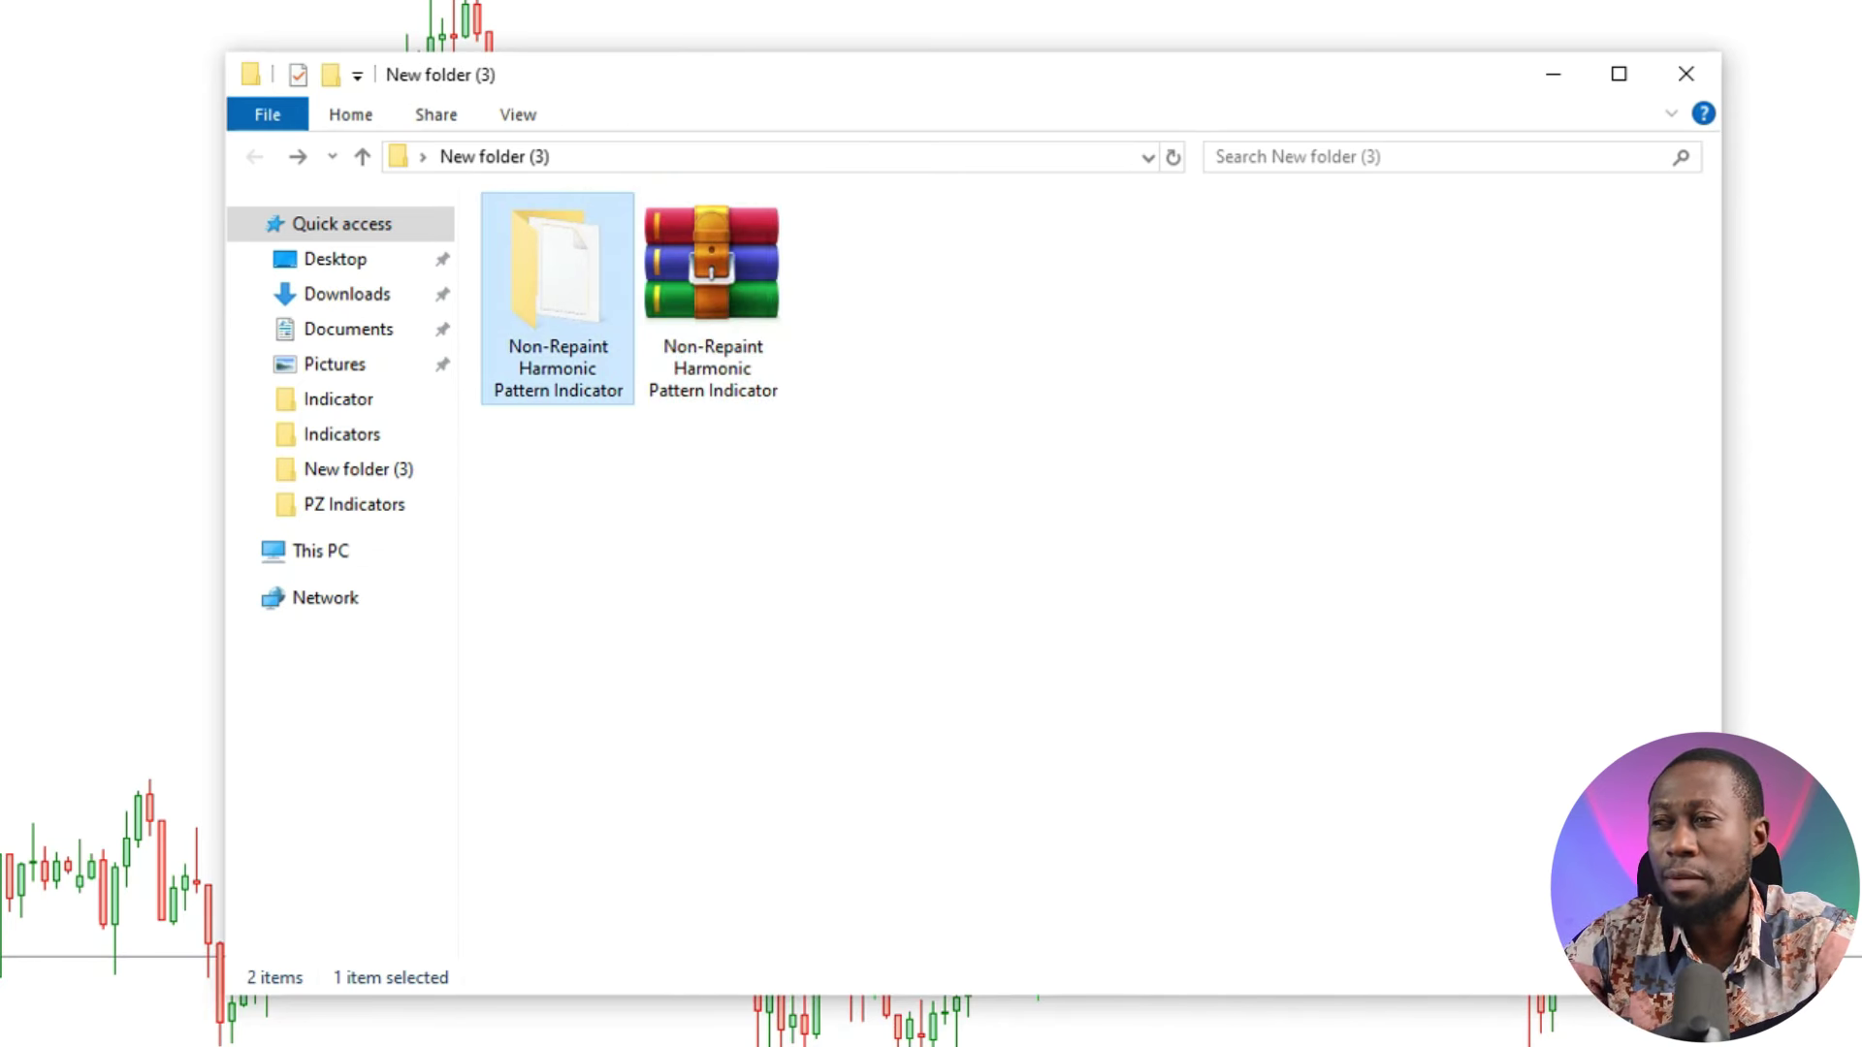
right_click(529, 259)
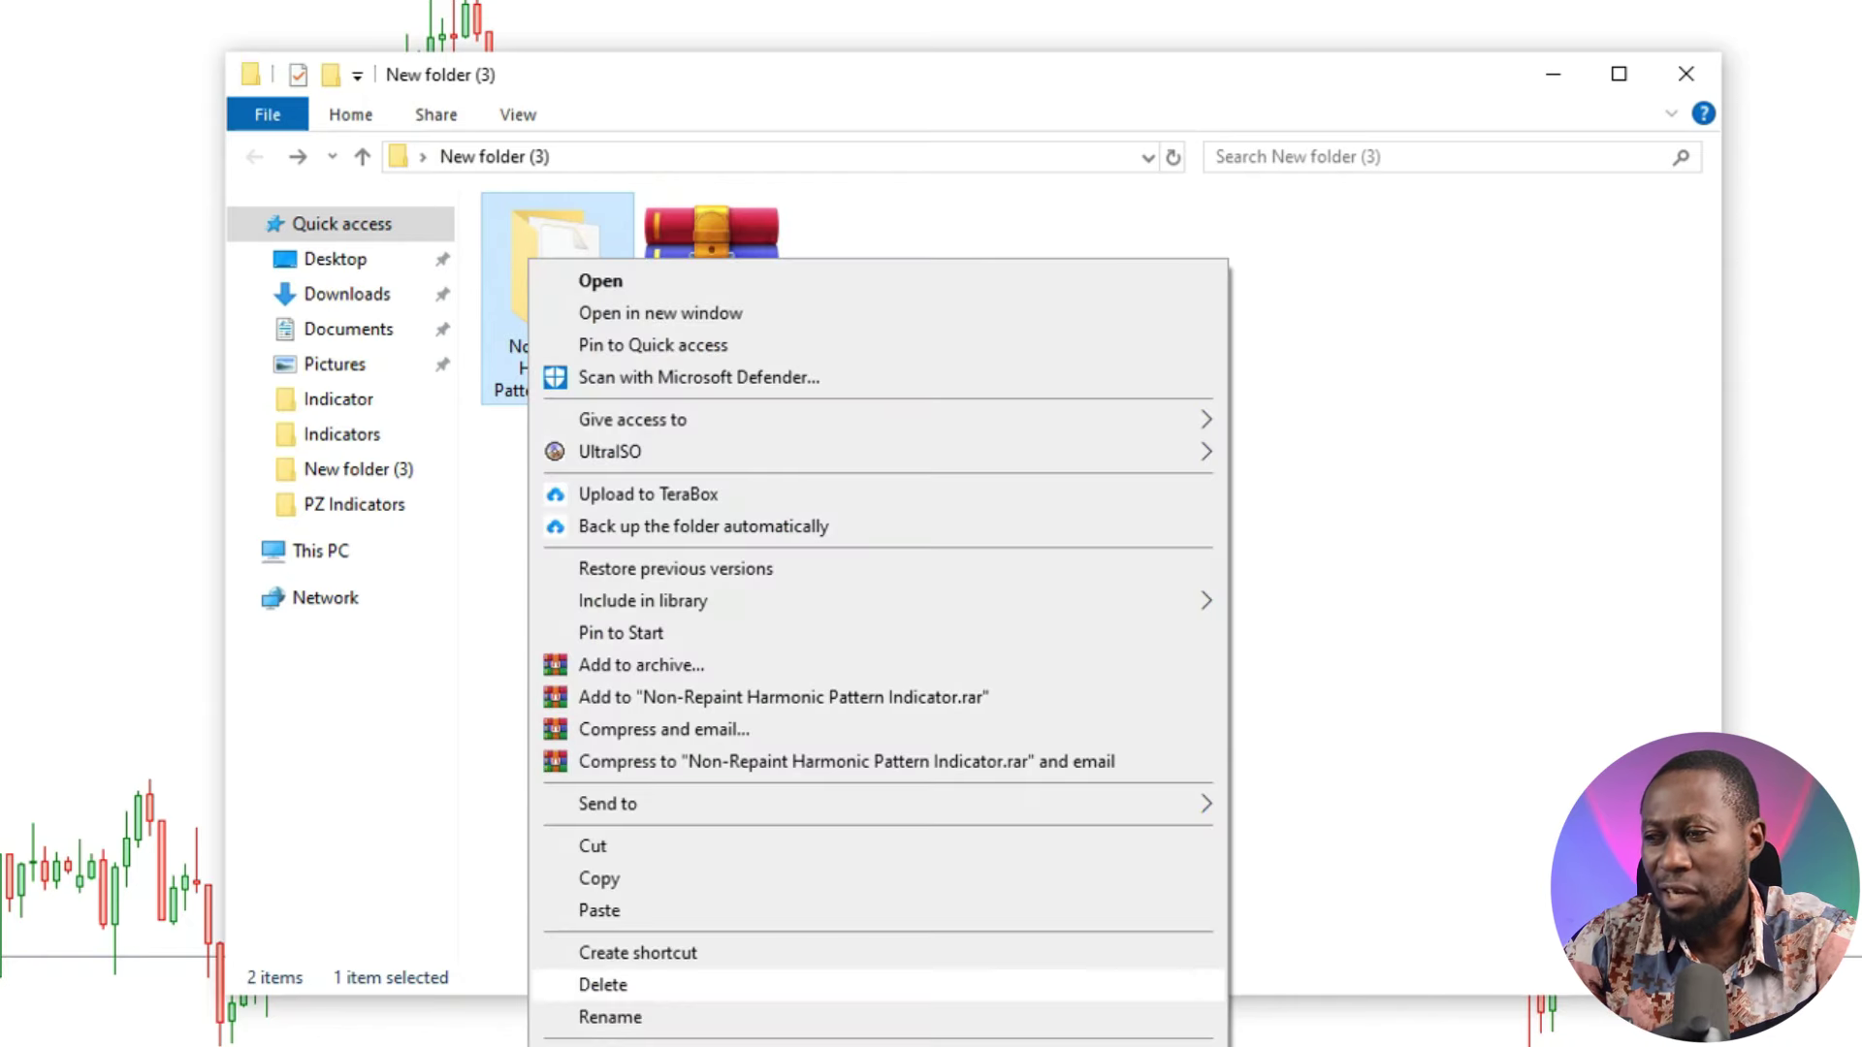
click(611, 876)
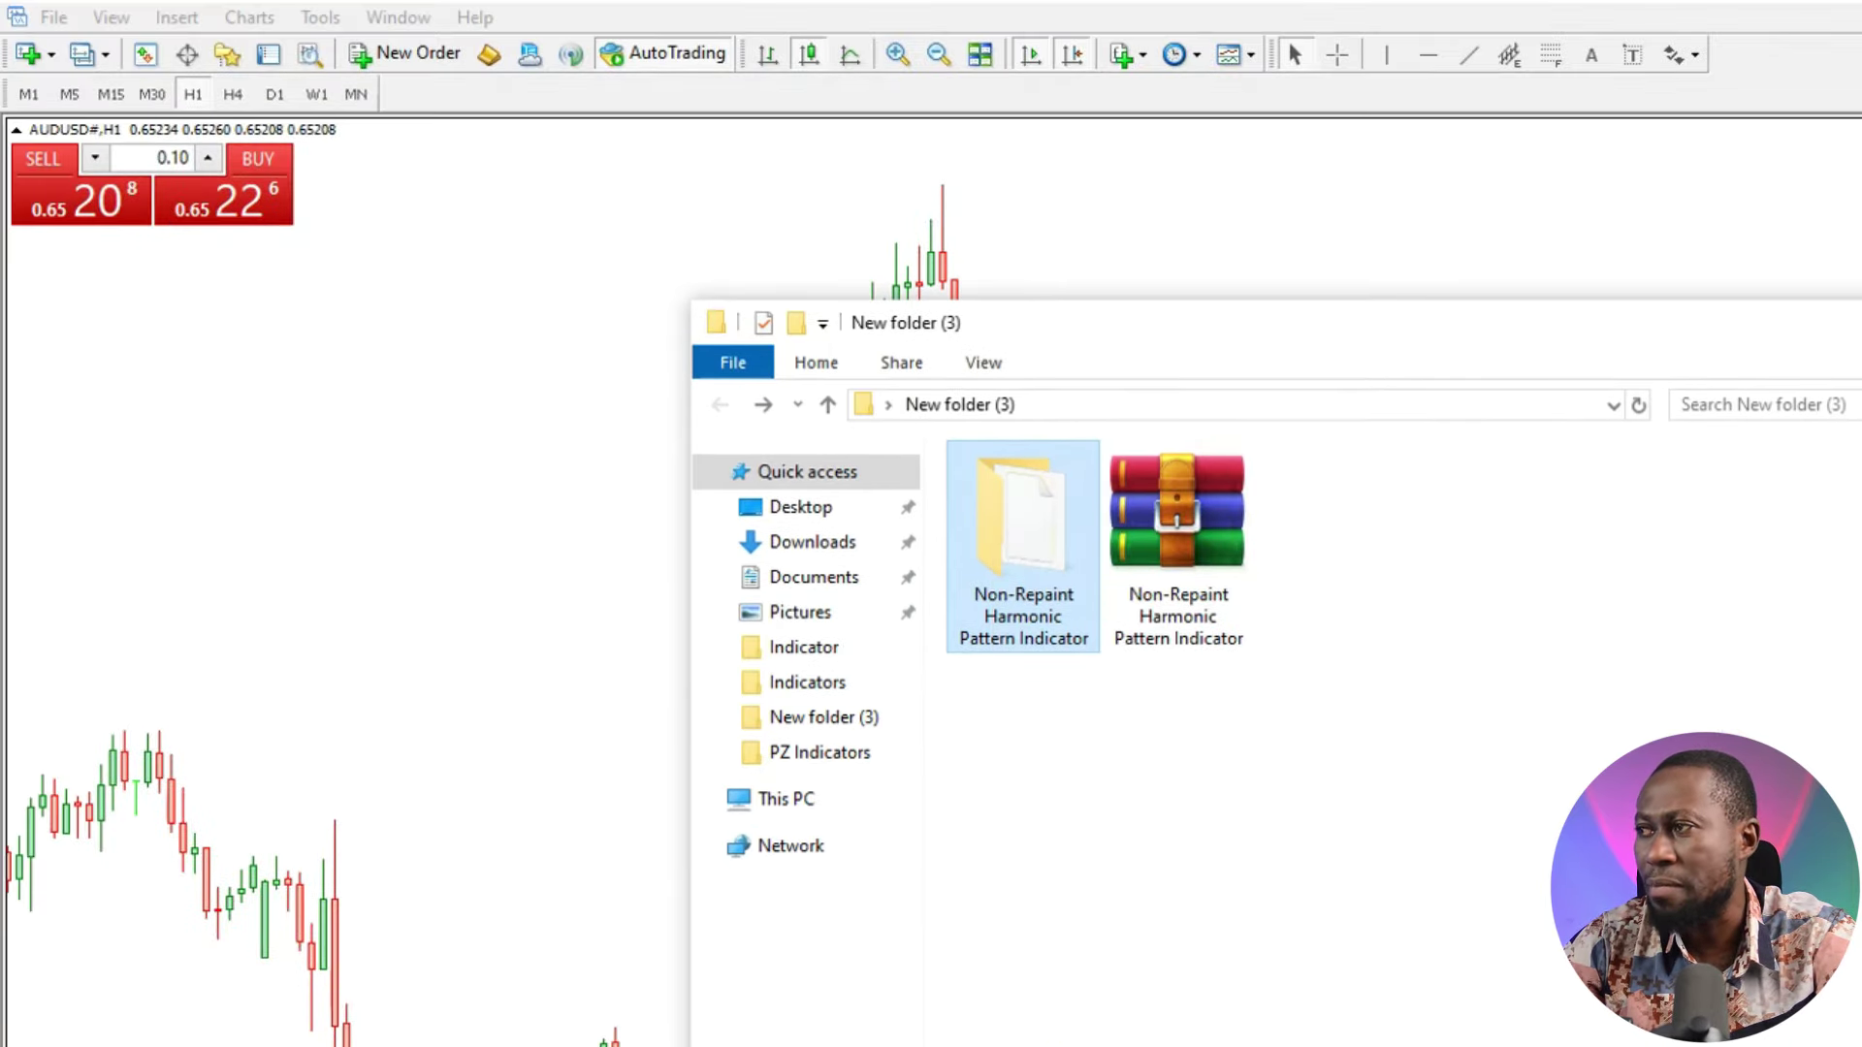
Open the terminal's data folder via File and go into MQL4 > Indicators.
click(1289, 42)
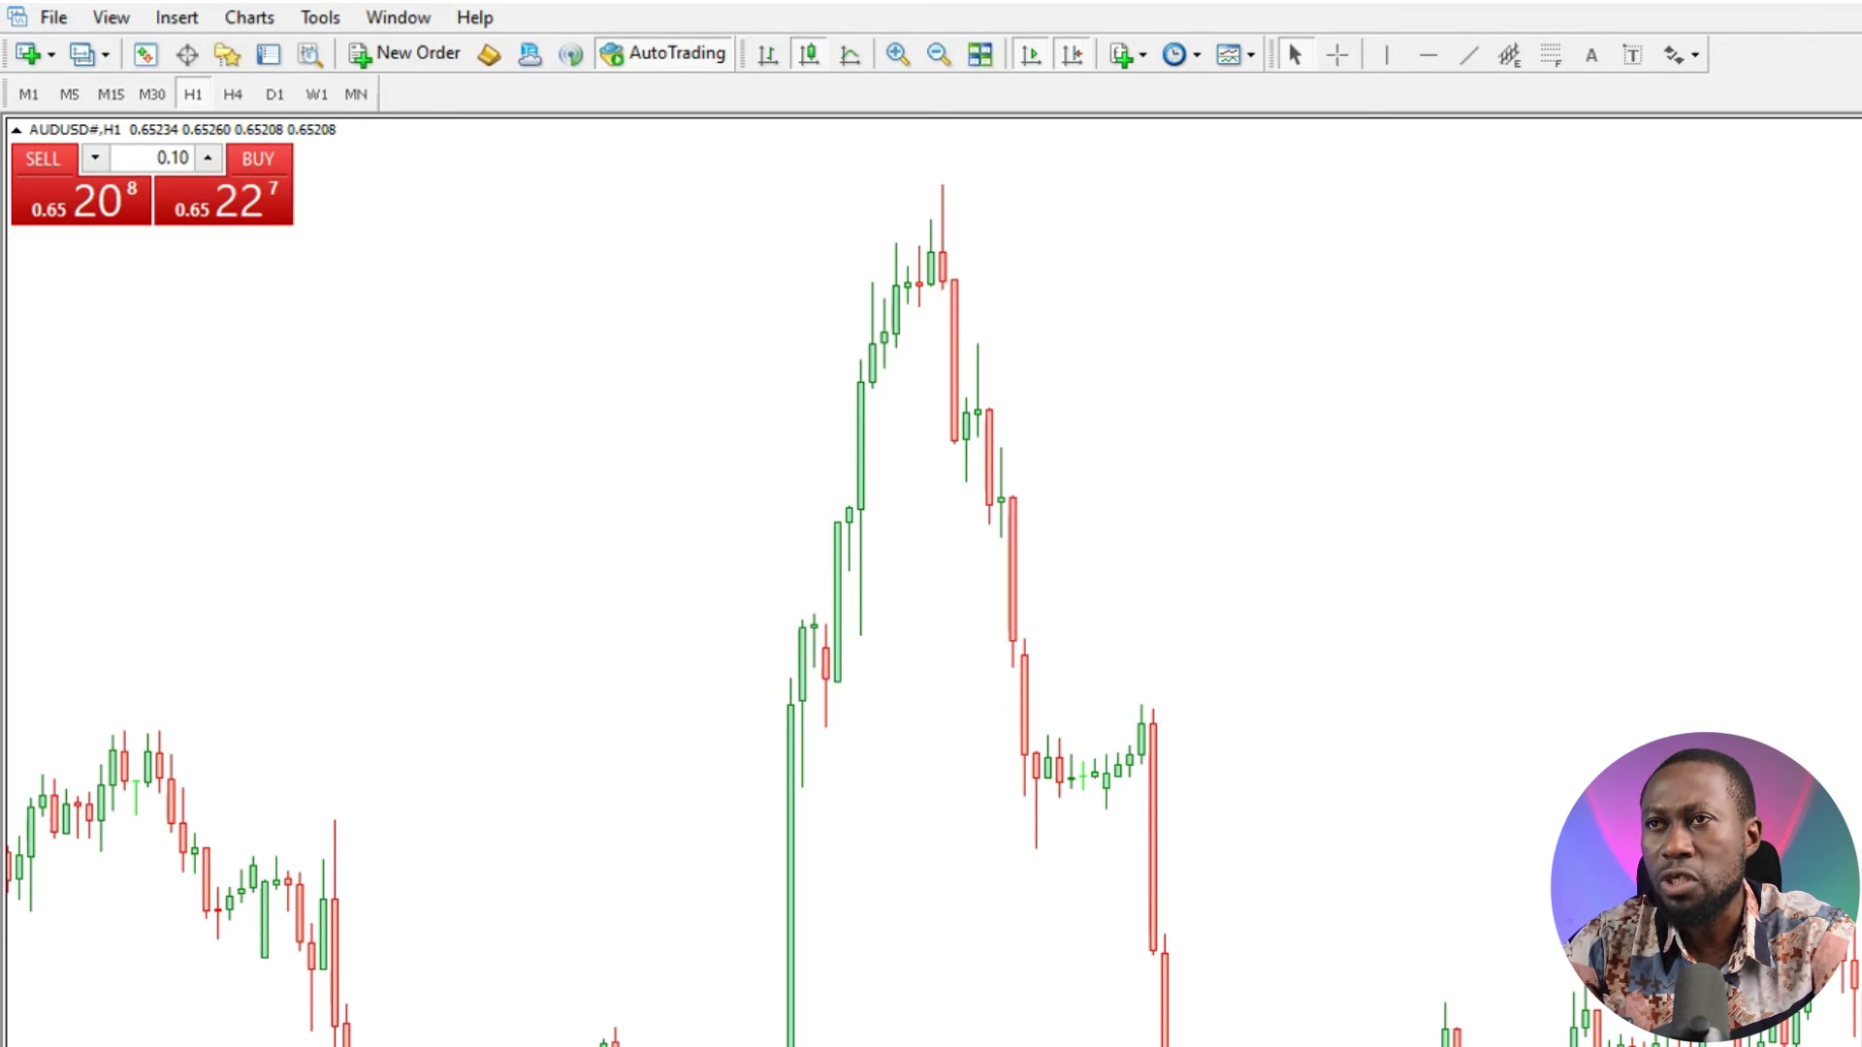
key(alt+f)
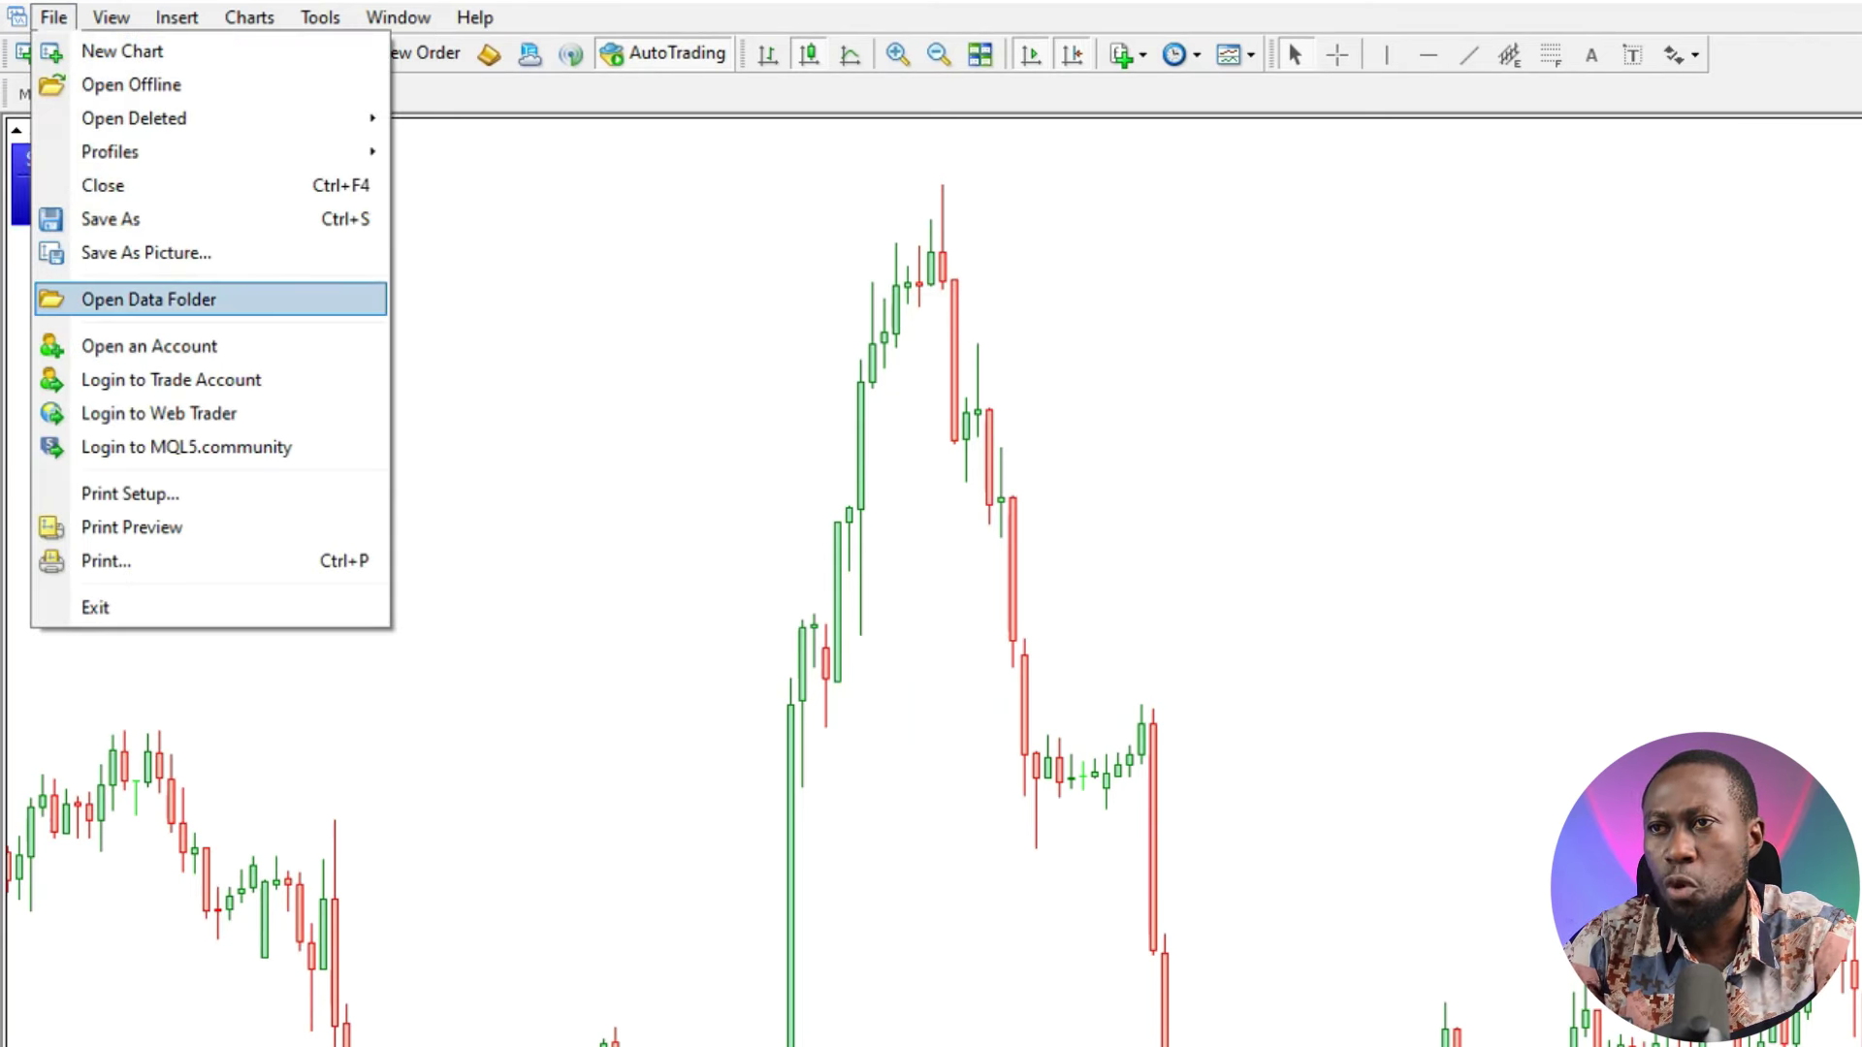
click(165, 300)
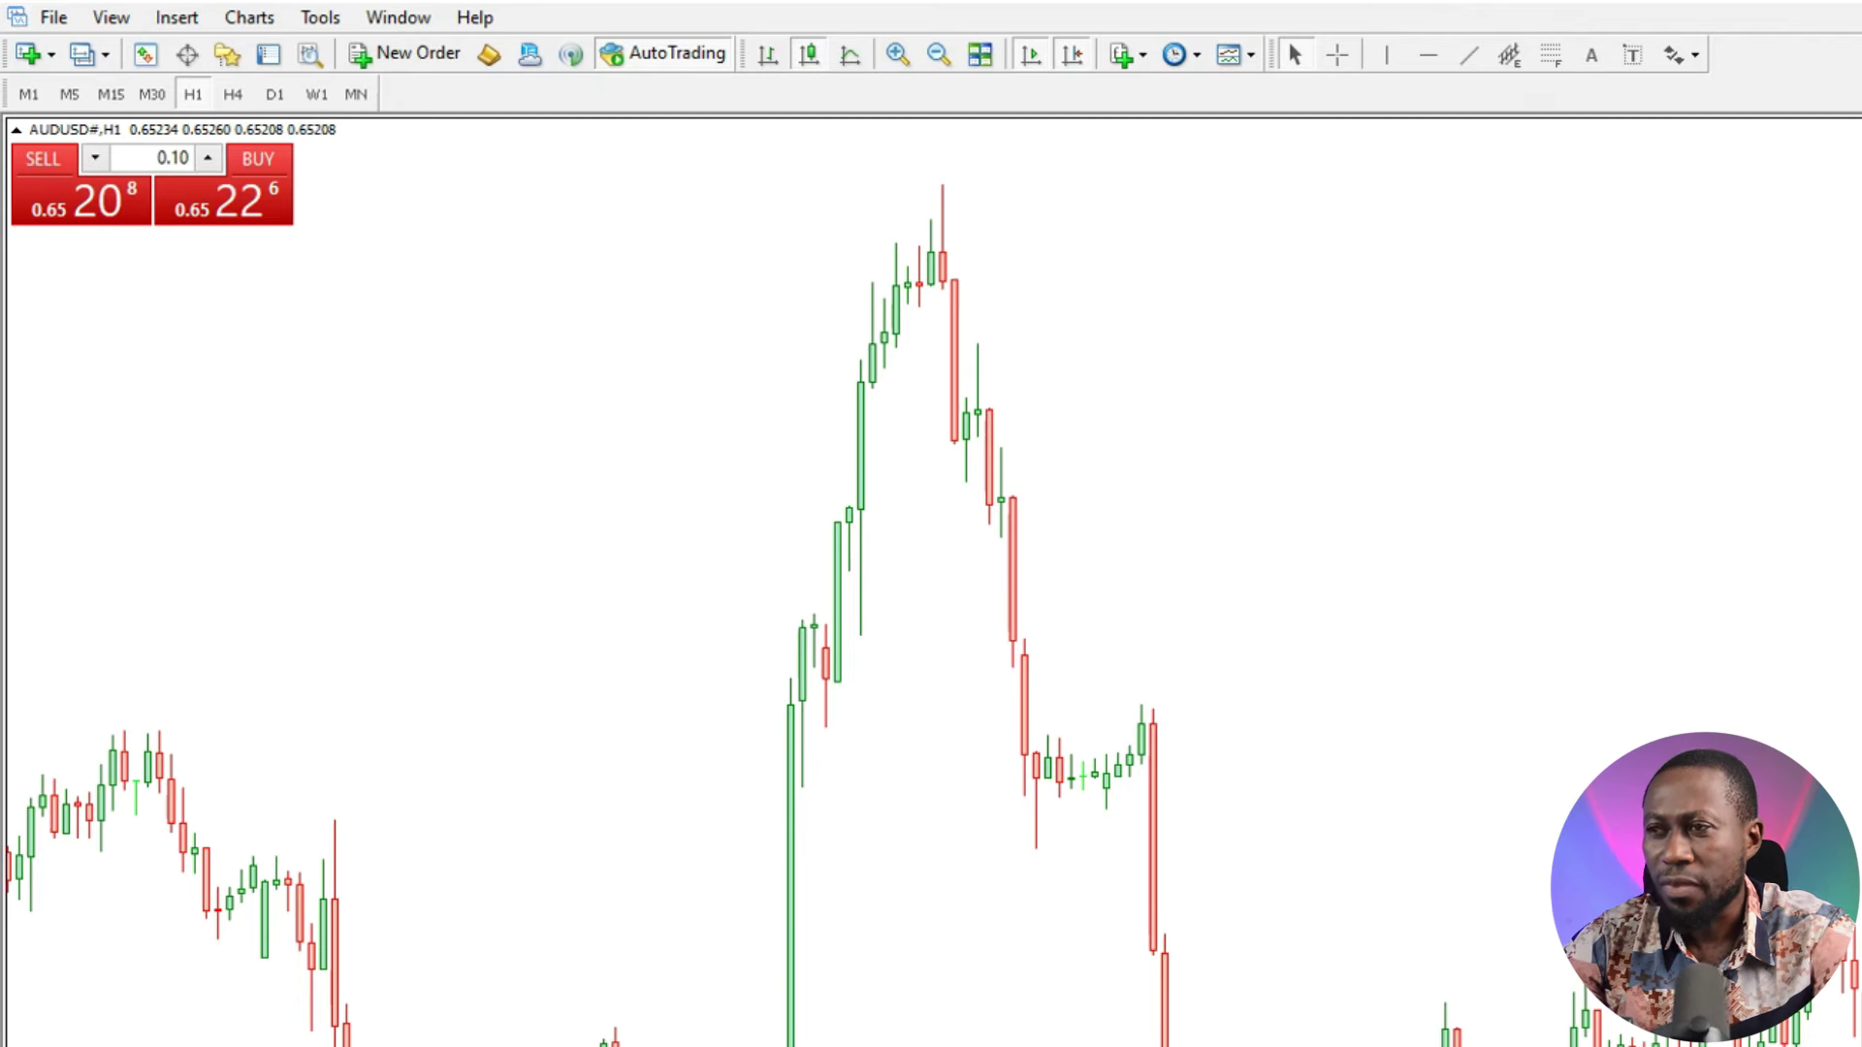
click(506, 336)
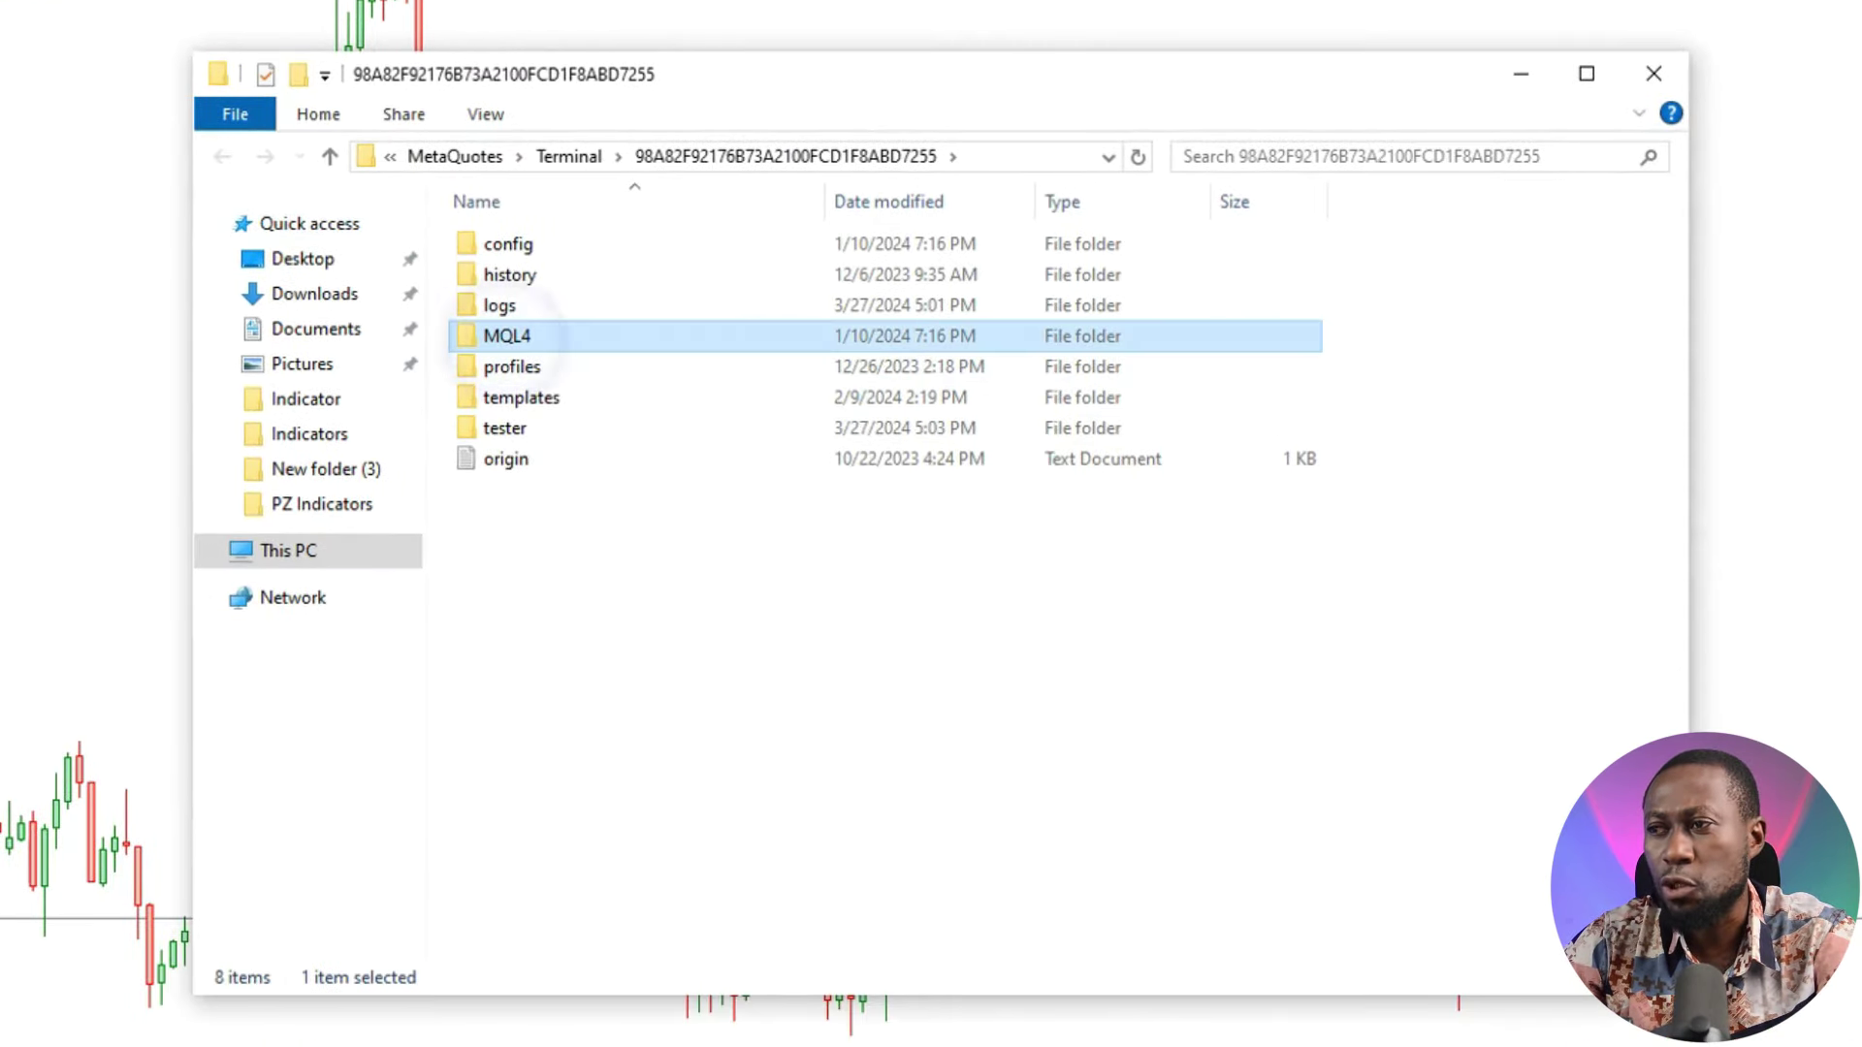
double_click(506, 336)
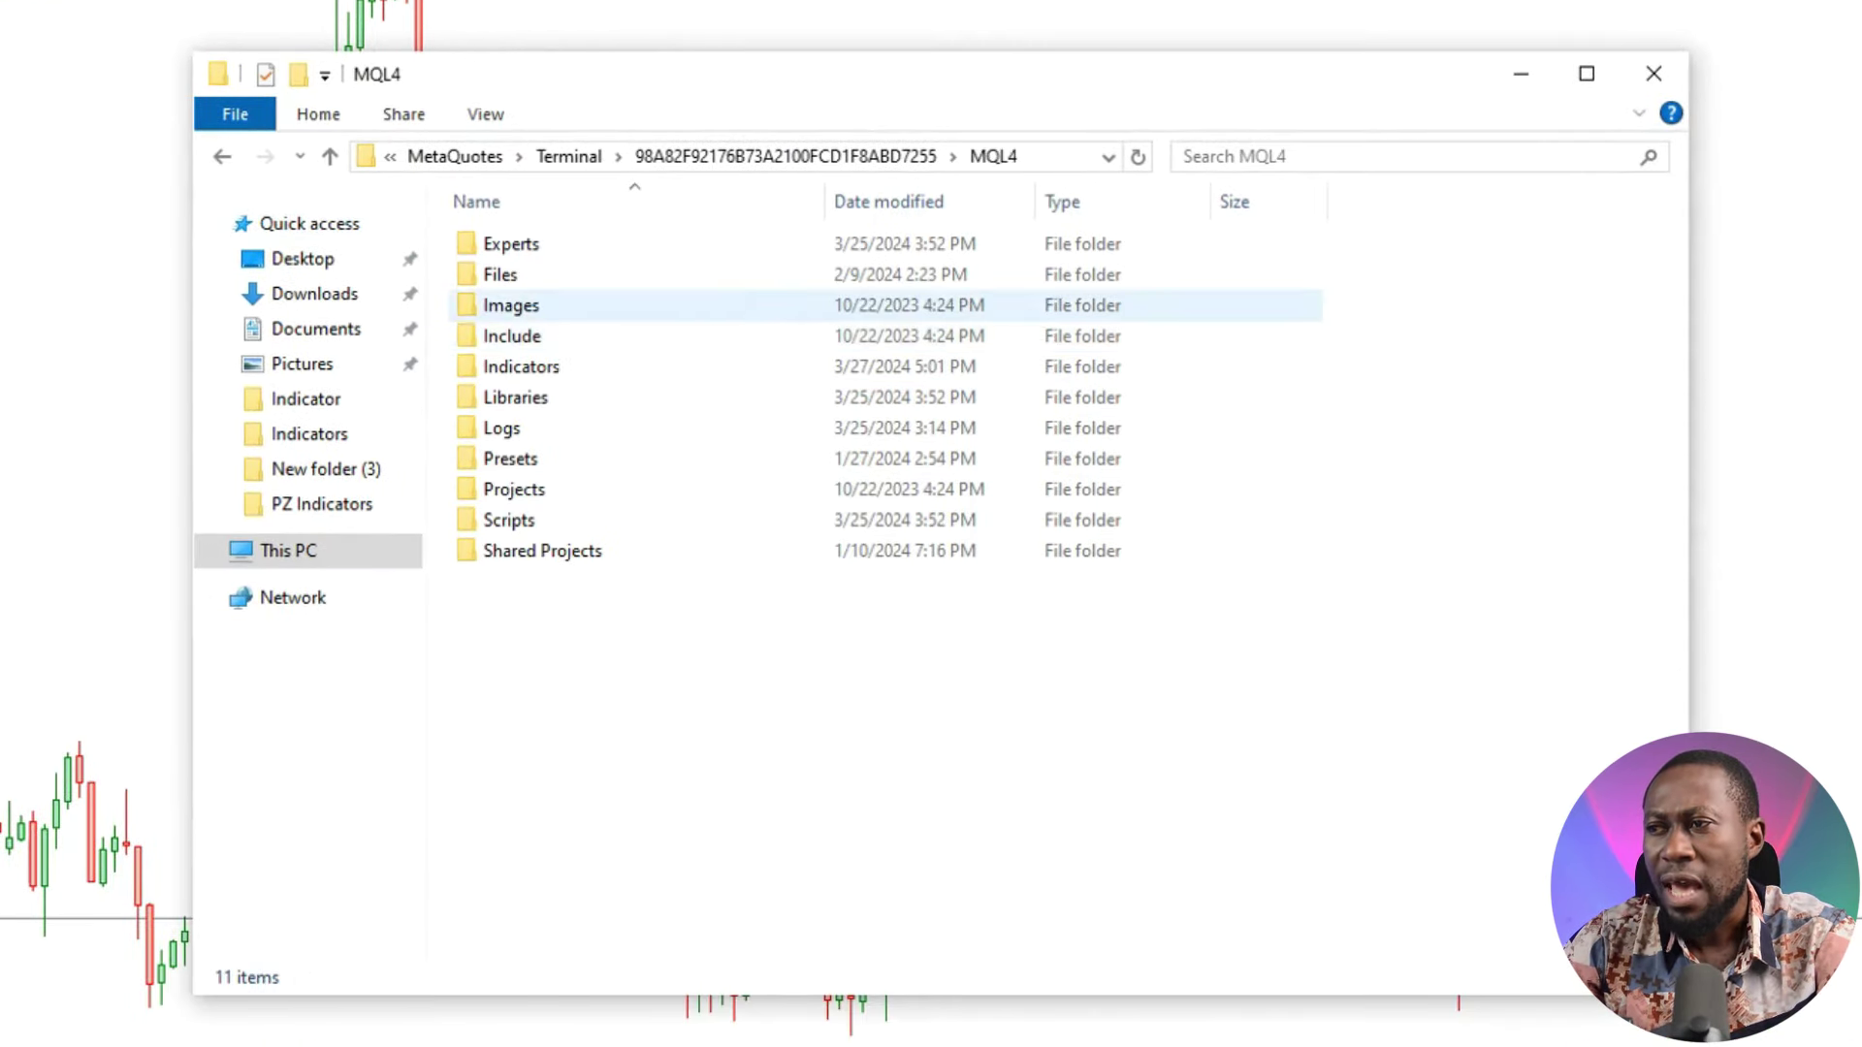
double_click(538, 365)
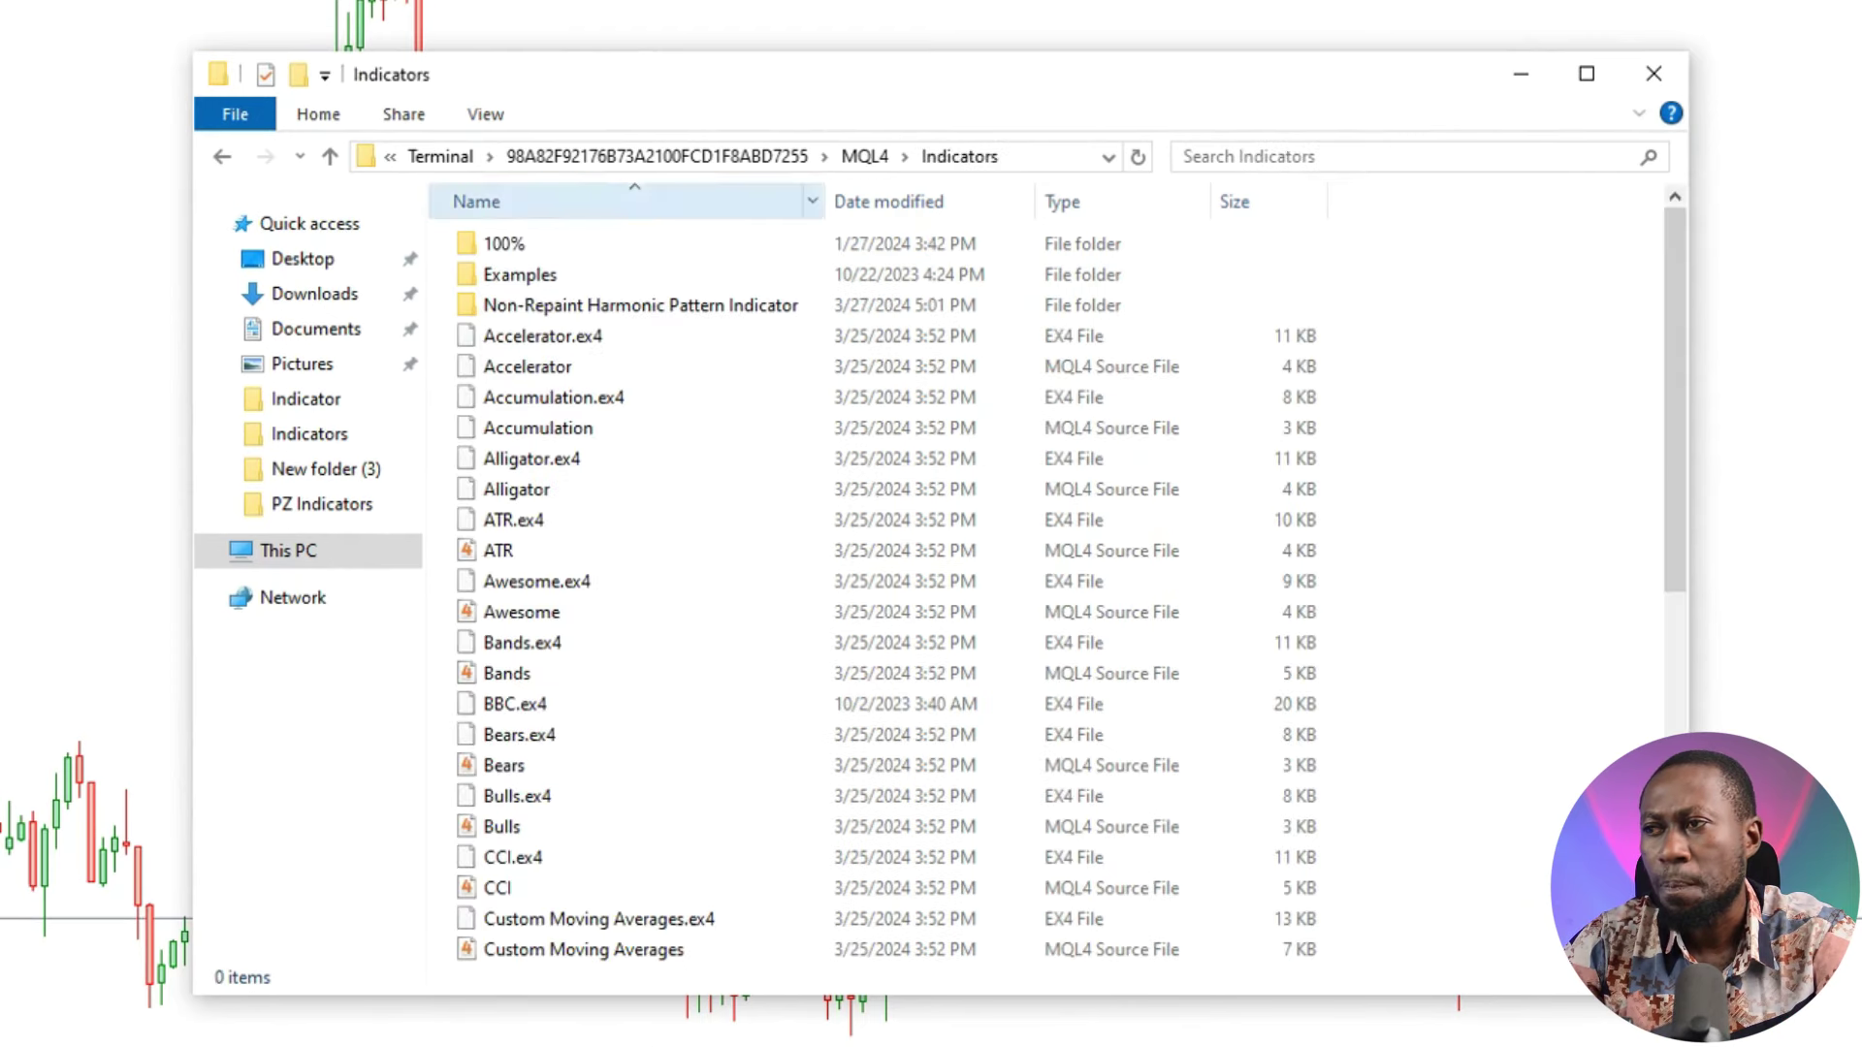
Paste the Non-Repaint Harmonic Pattern Indicator folder into the Indicators folder.
right_click(1371, 313)
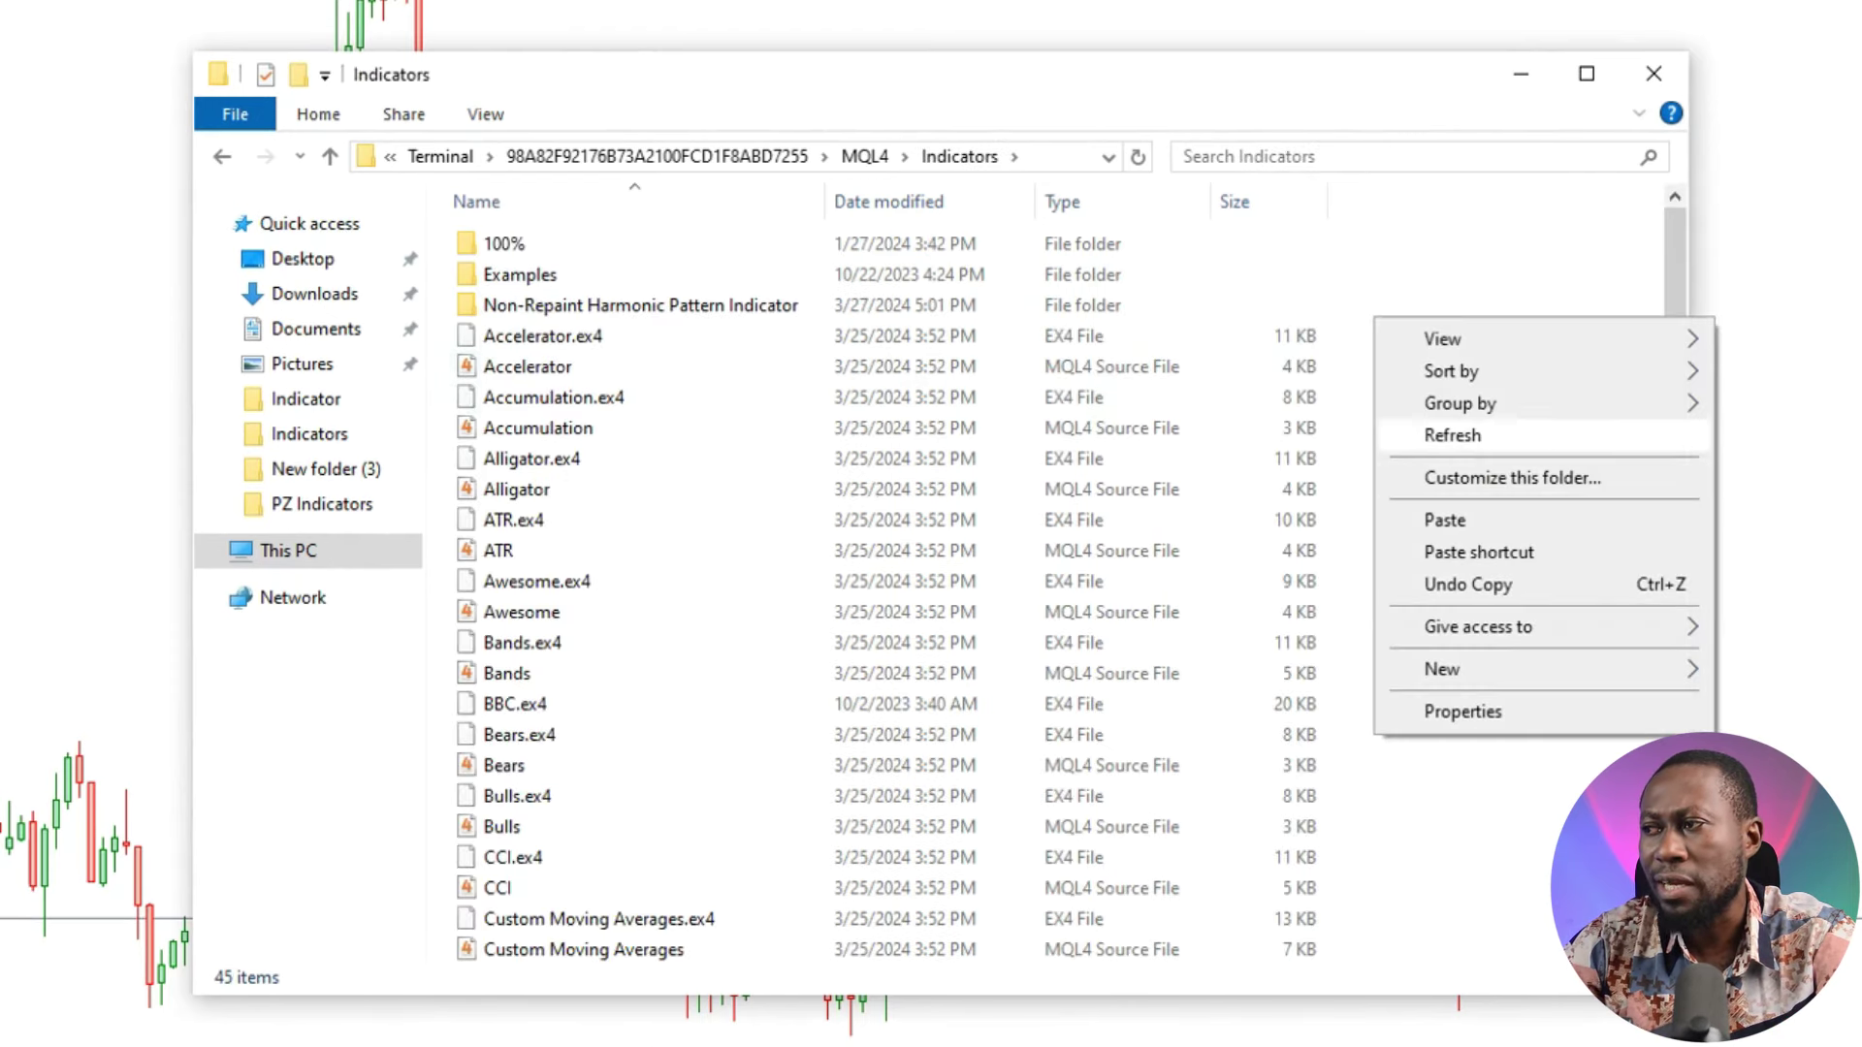
click(611, 300)
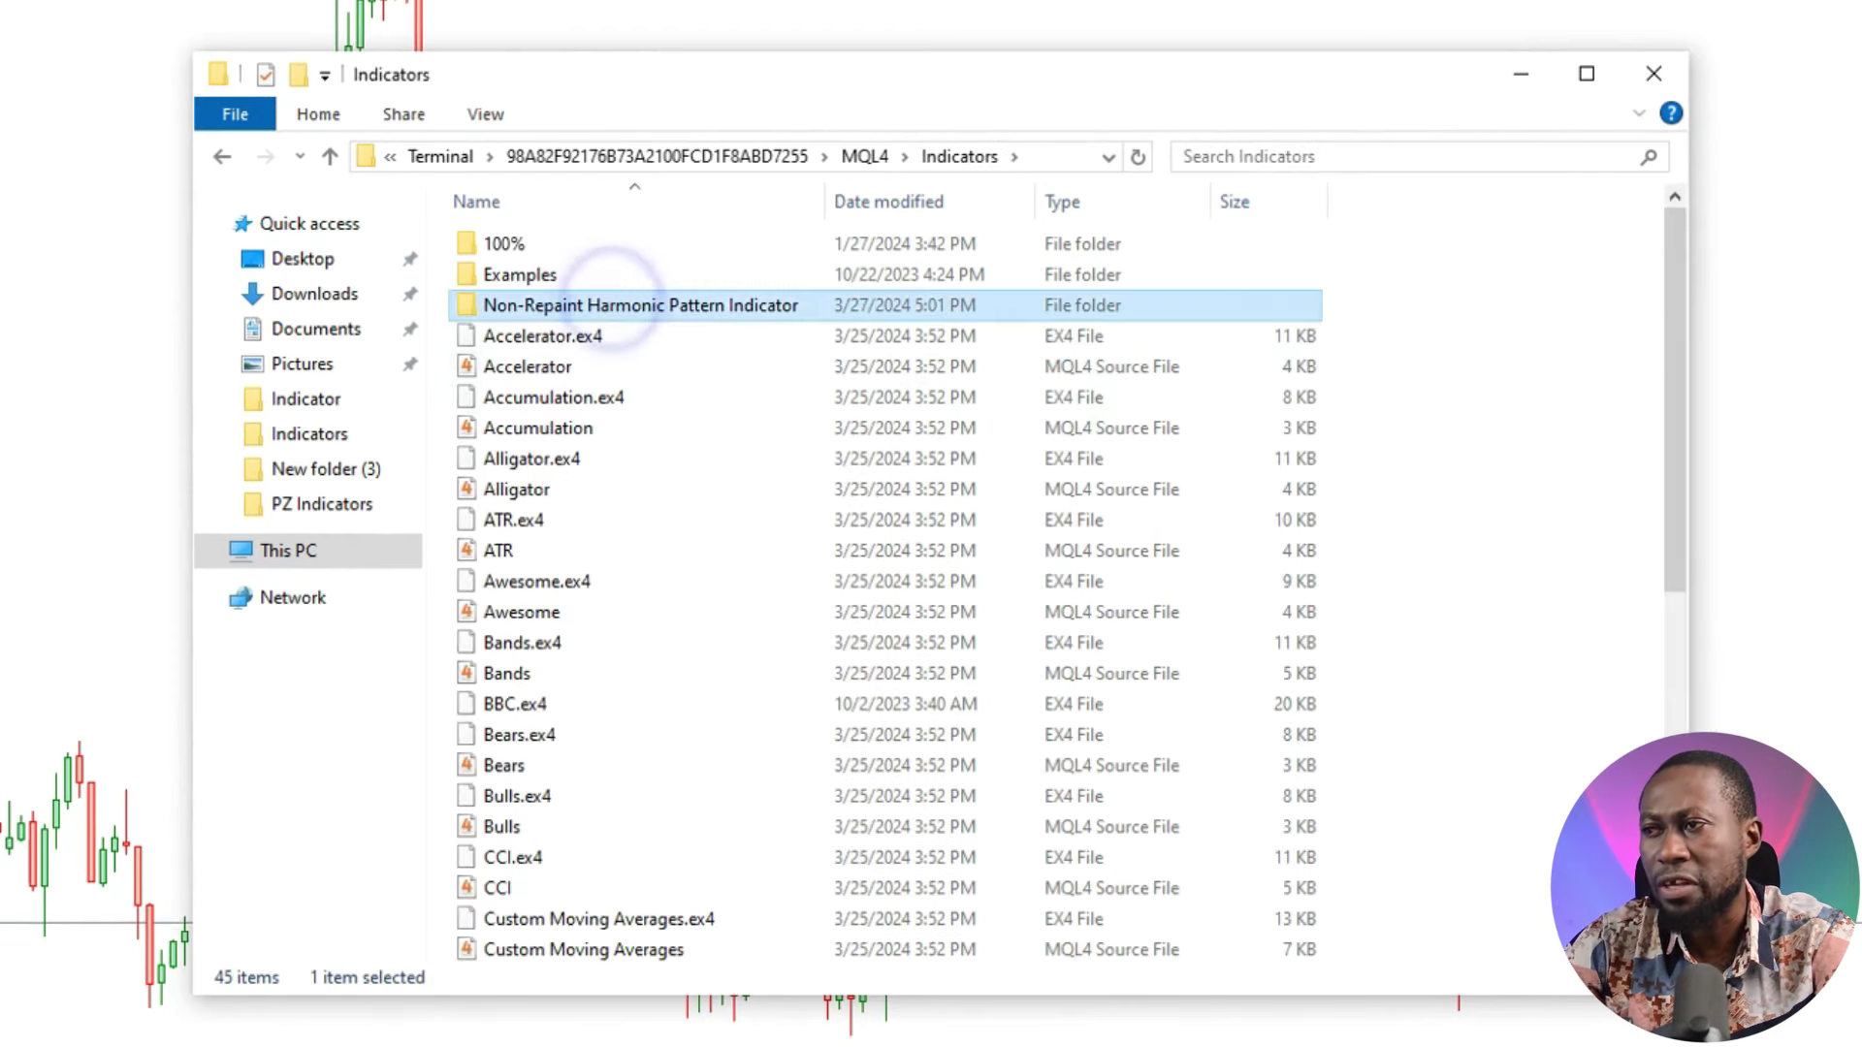
right_click(1381, 322)
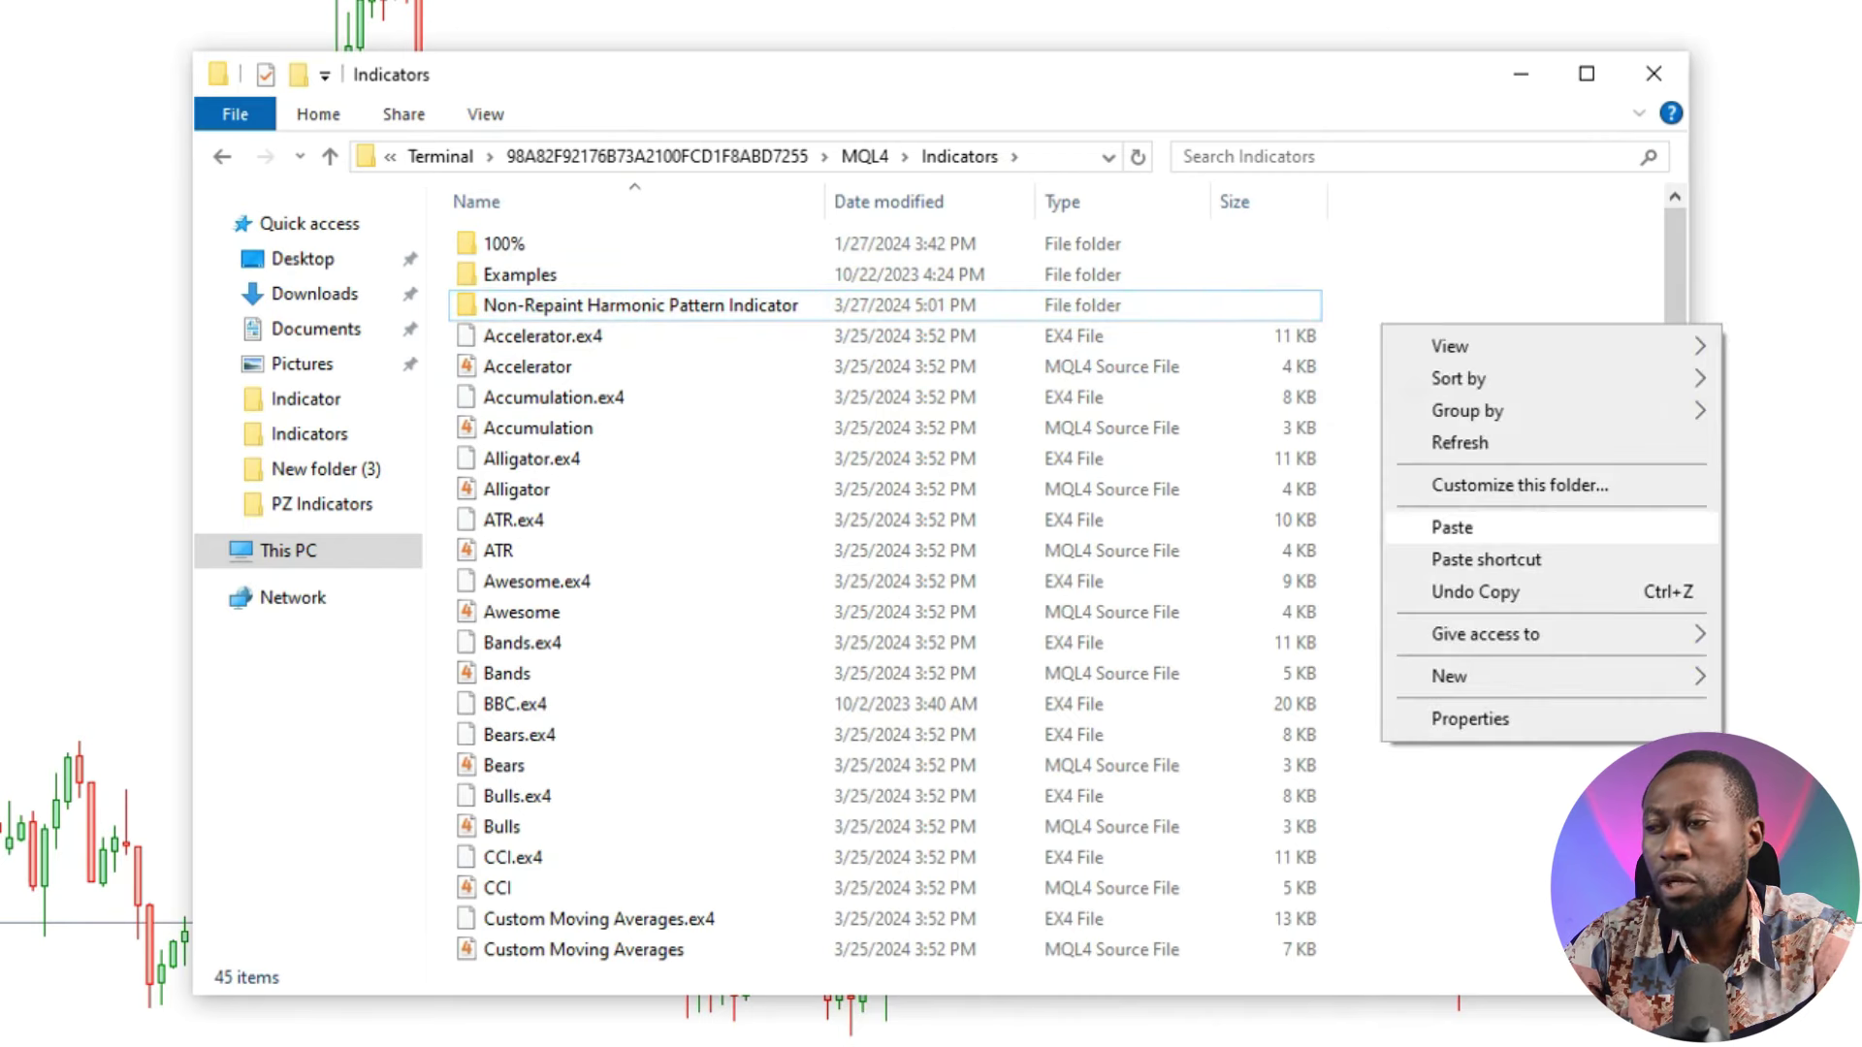
click(623, 303)
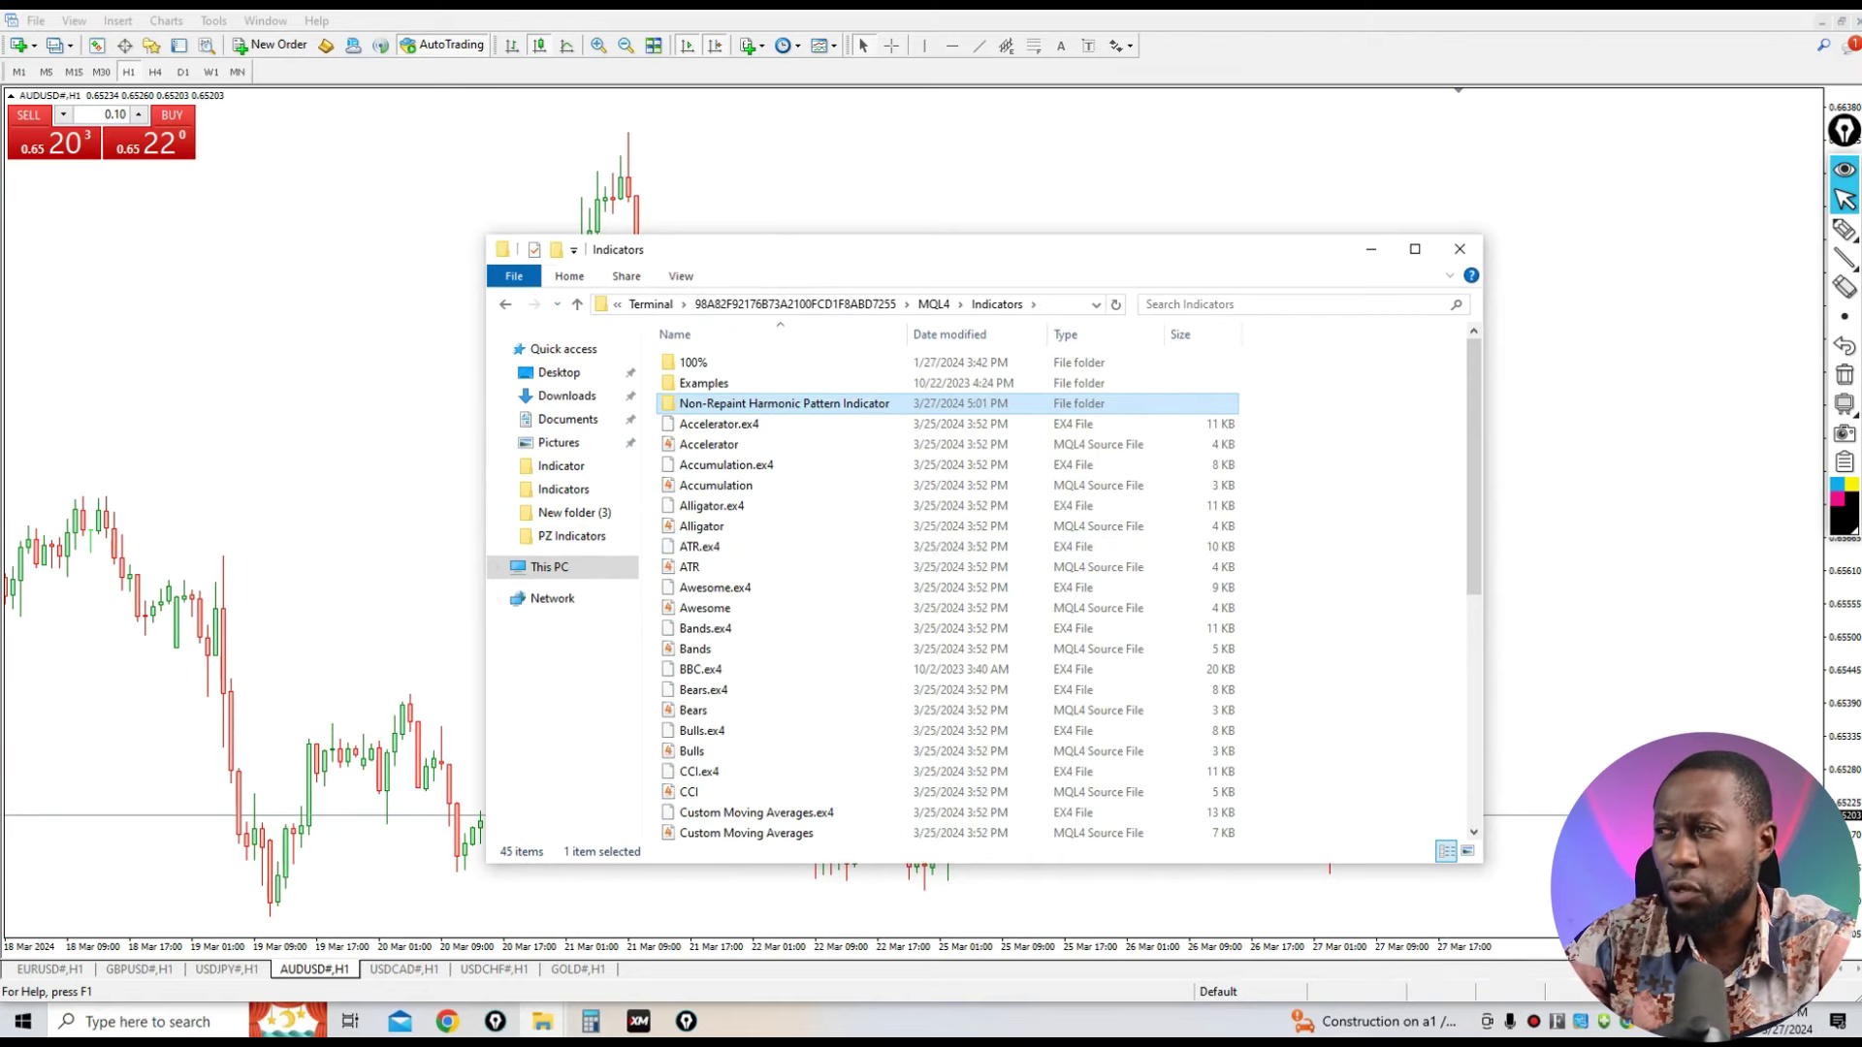
Refresh the Navigator's indicators and select Harmonic inside the Non-Repaint Harmonic Pattern folder.
click(1460, 251)
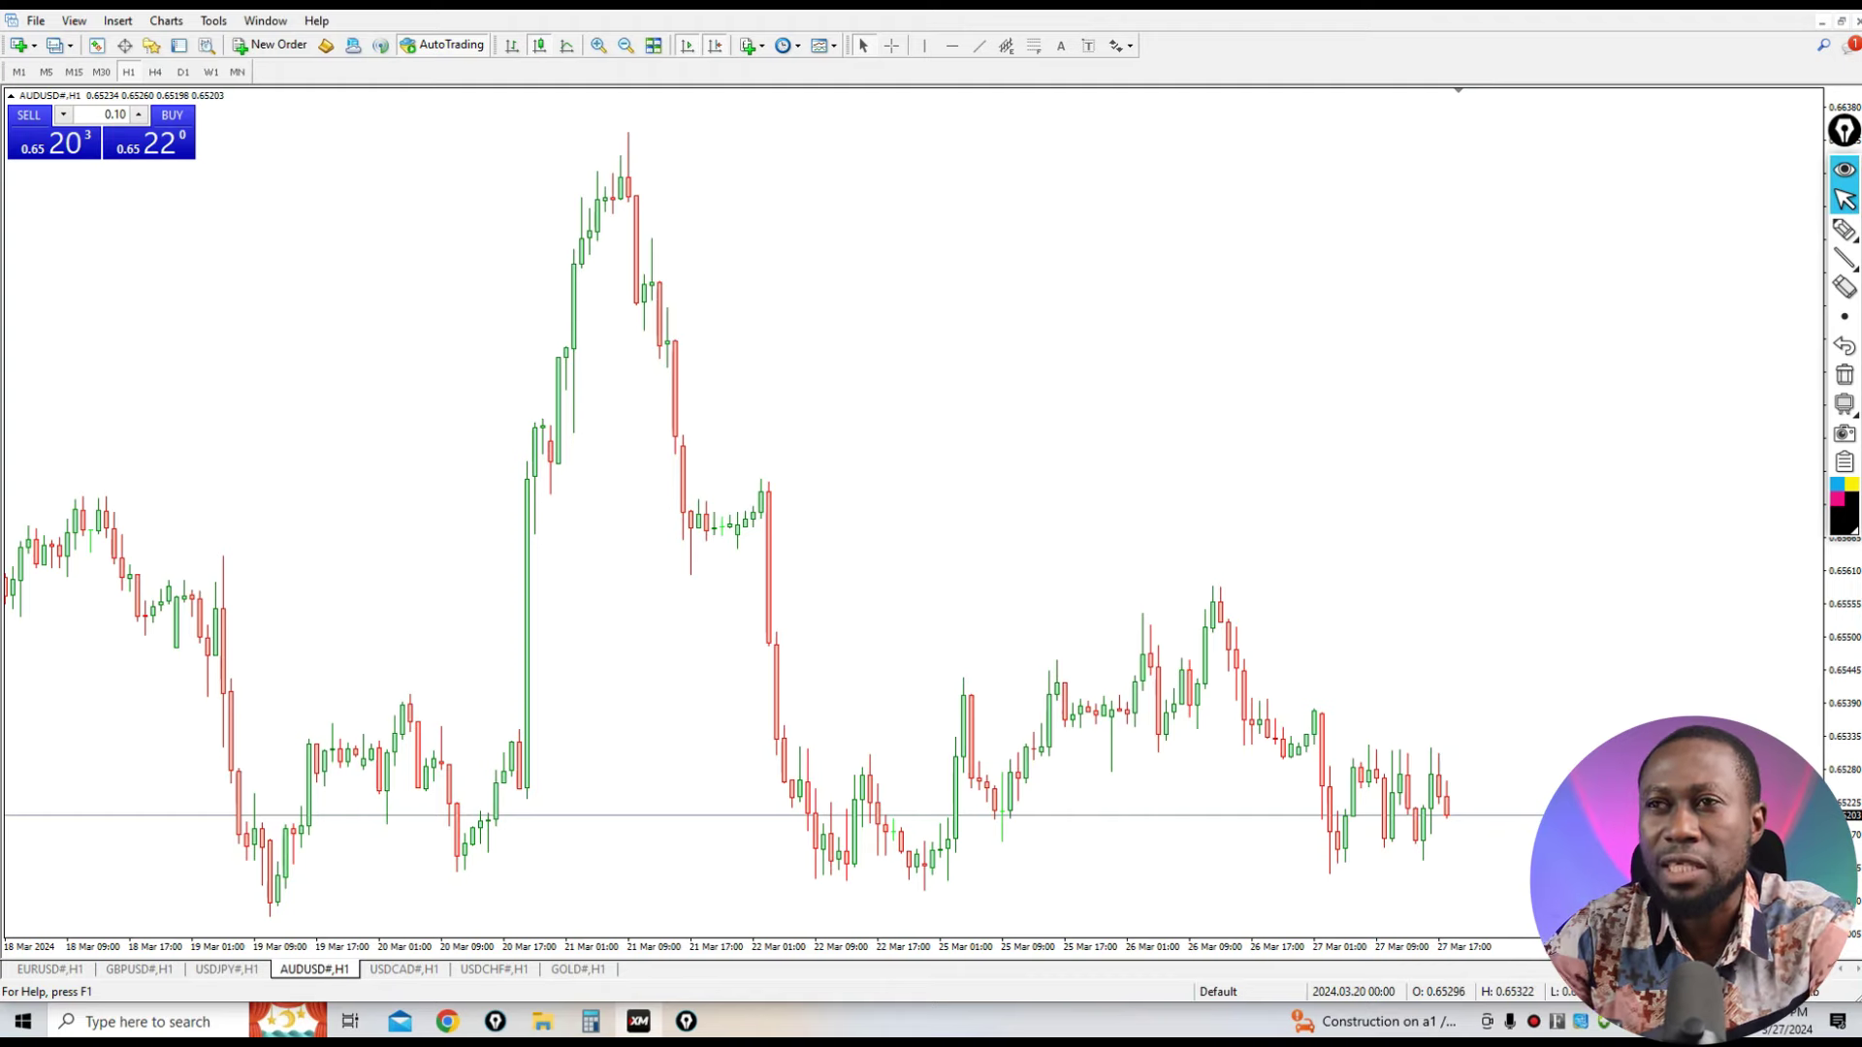
click(178, 45)
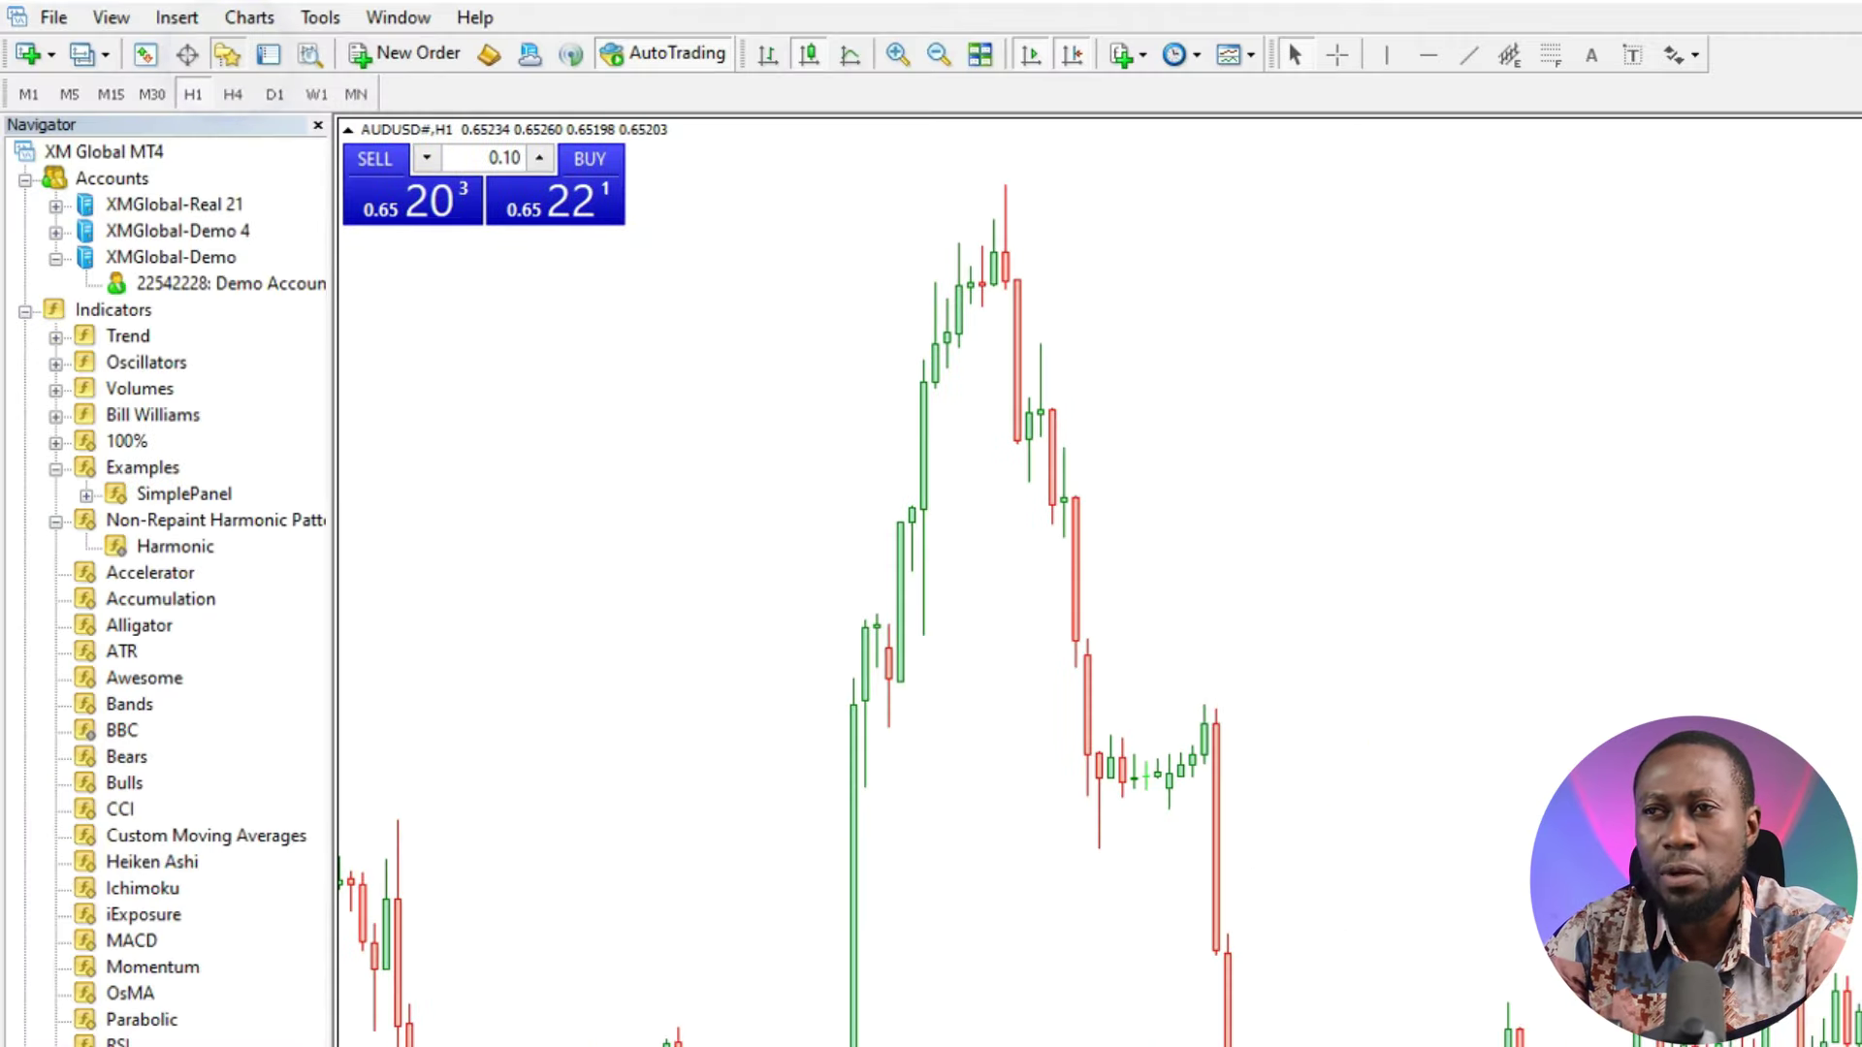
right_click(93, 466)
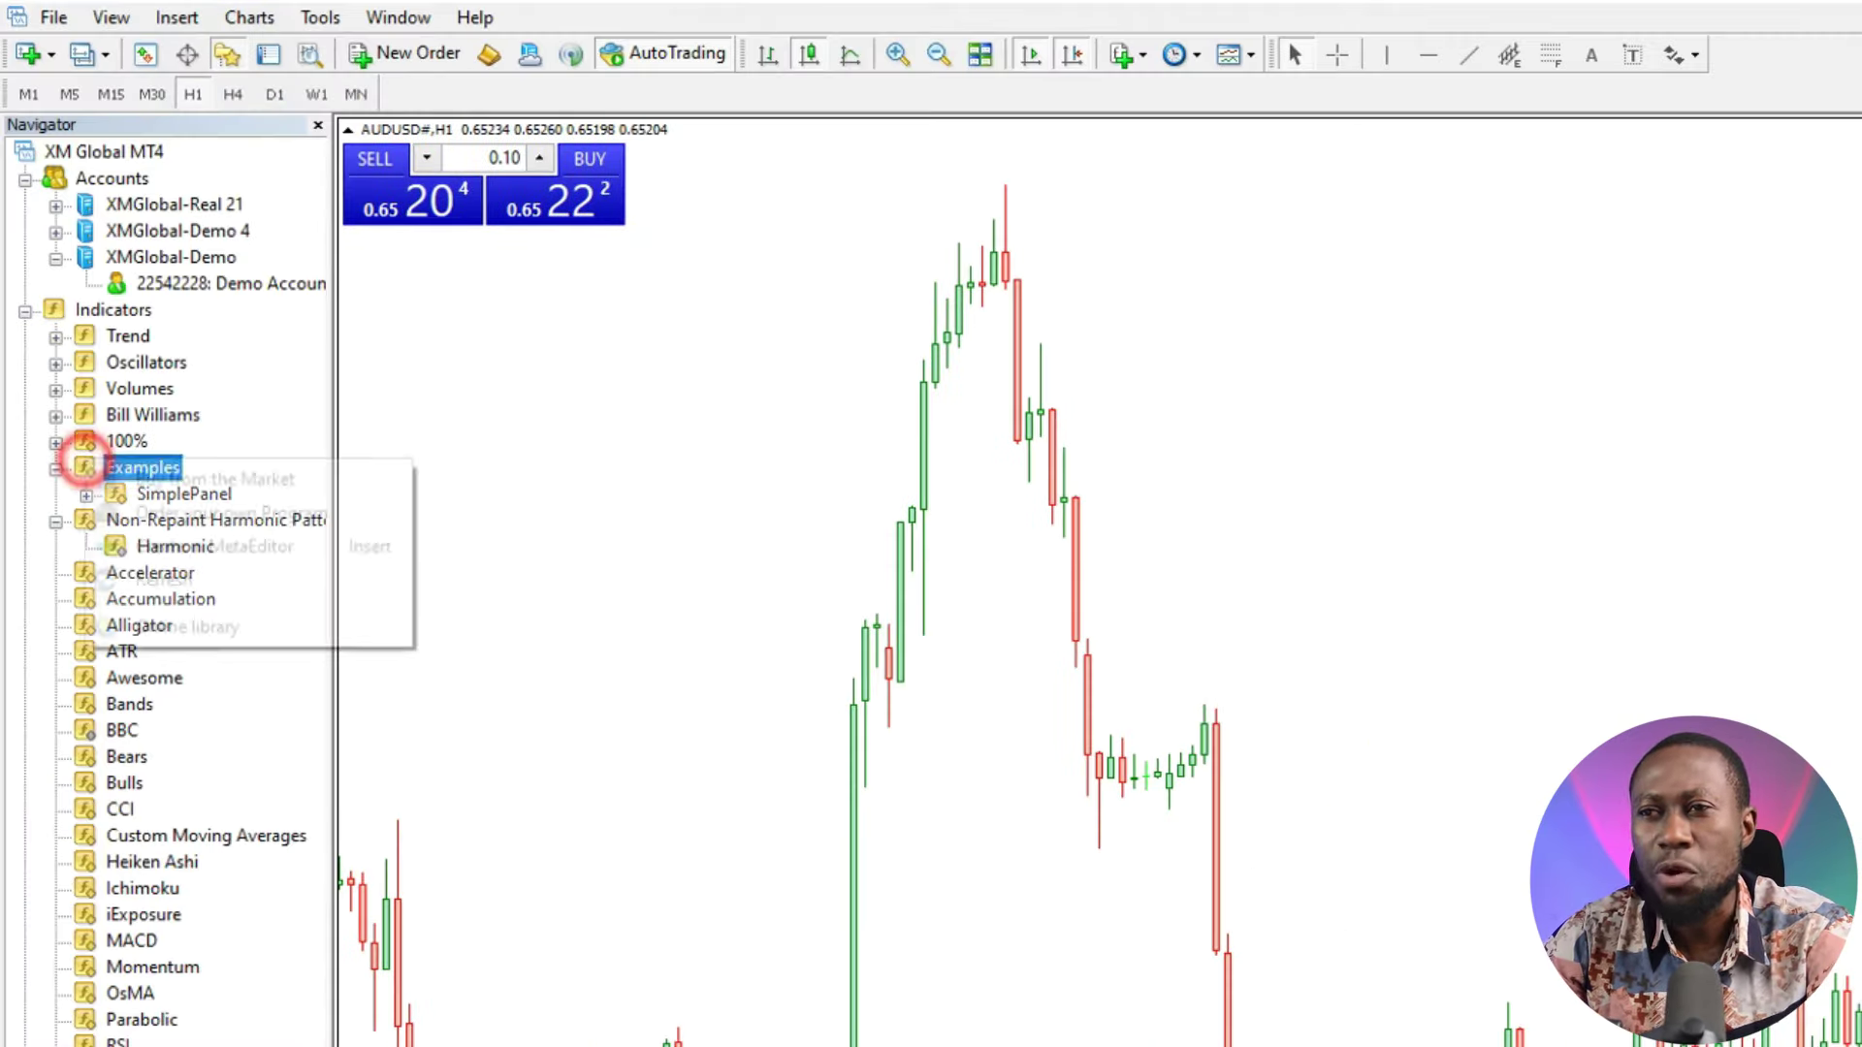
click(187, 578)
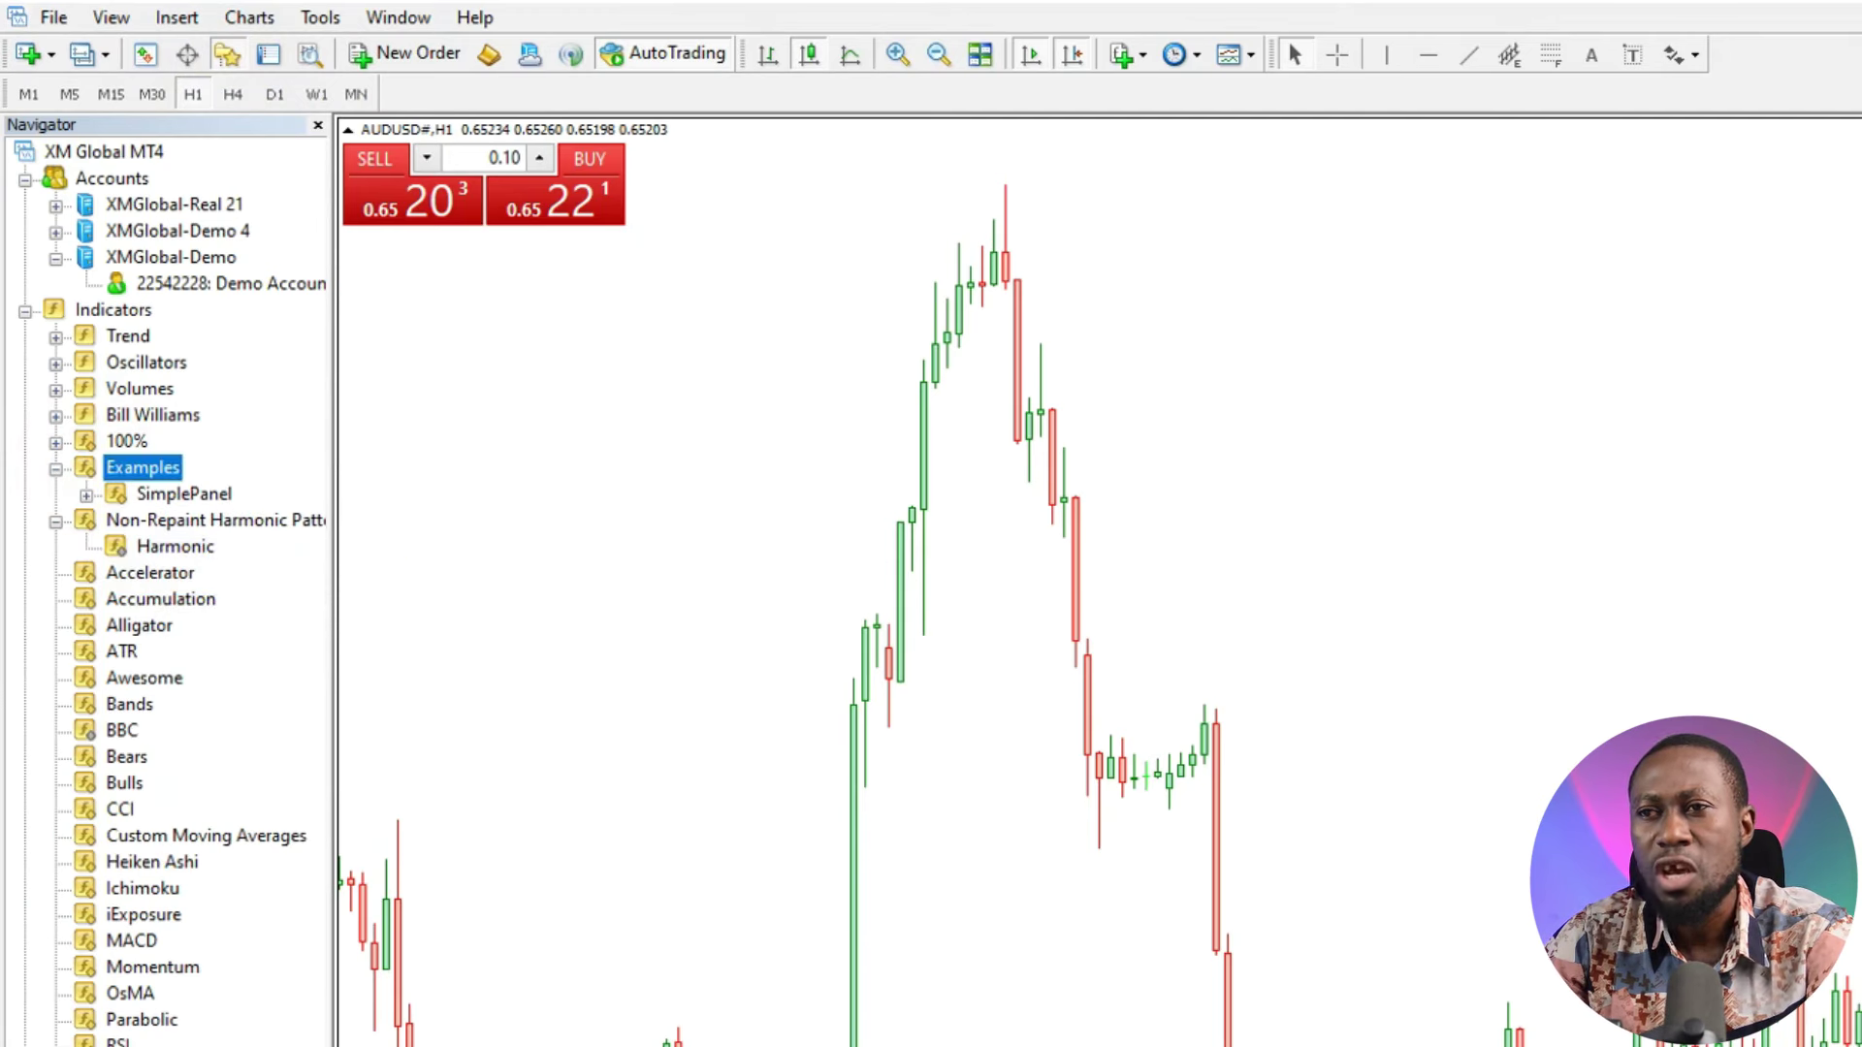
click(55, 522)
click(146, 521)
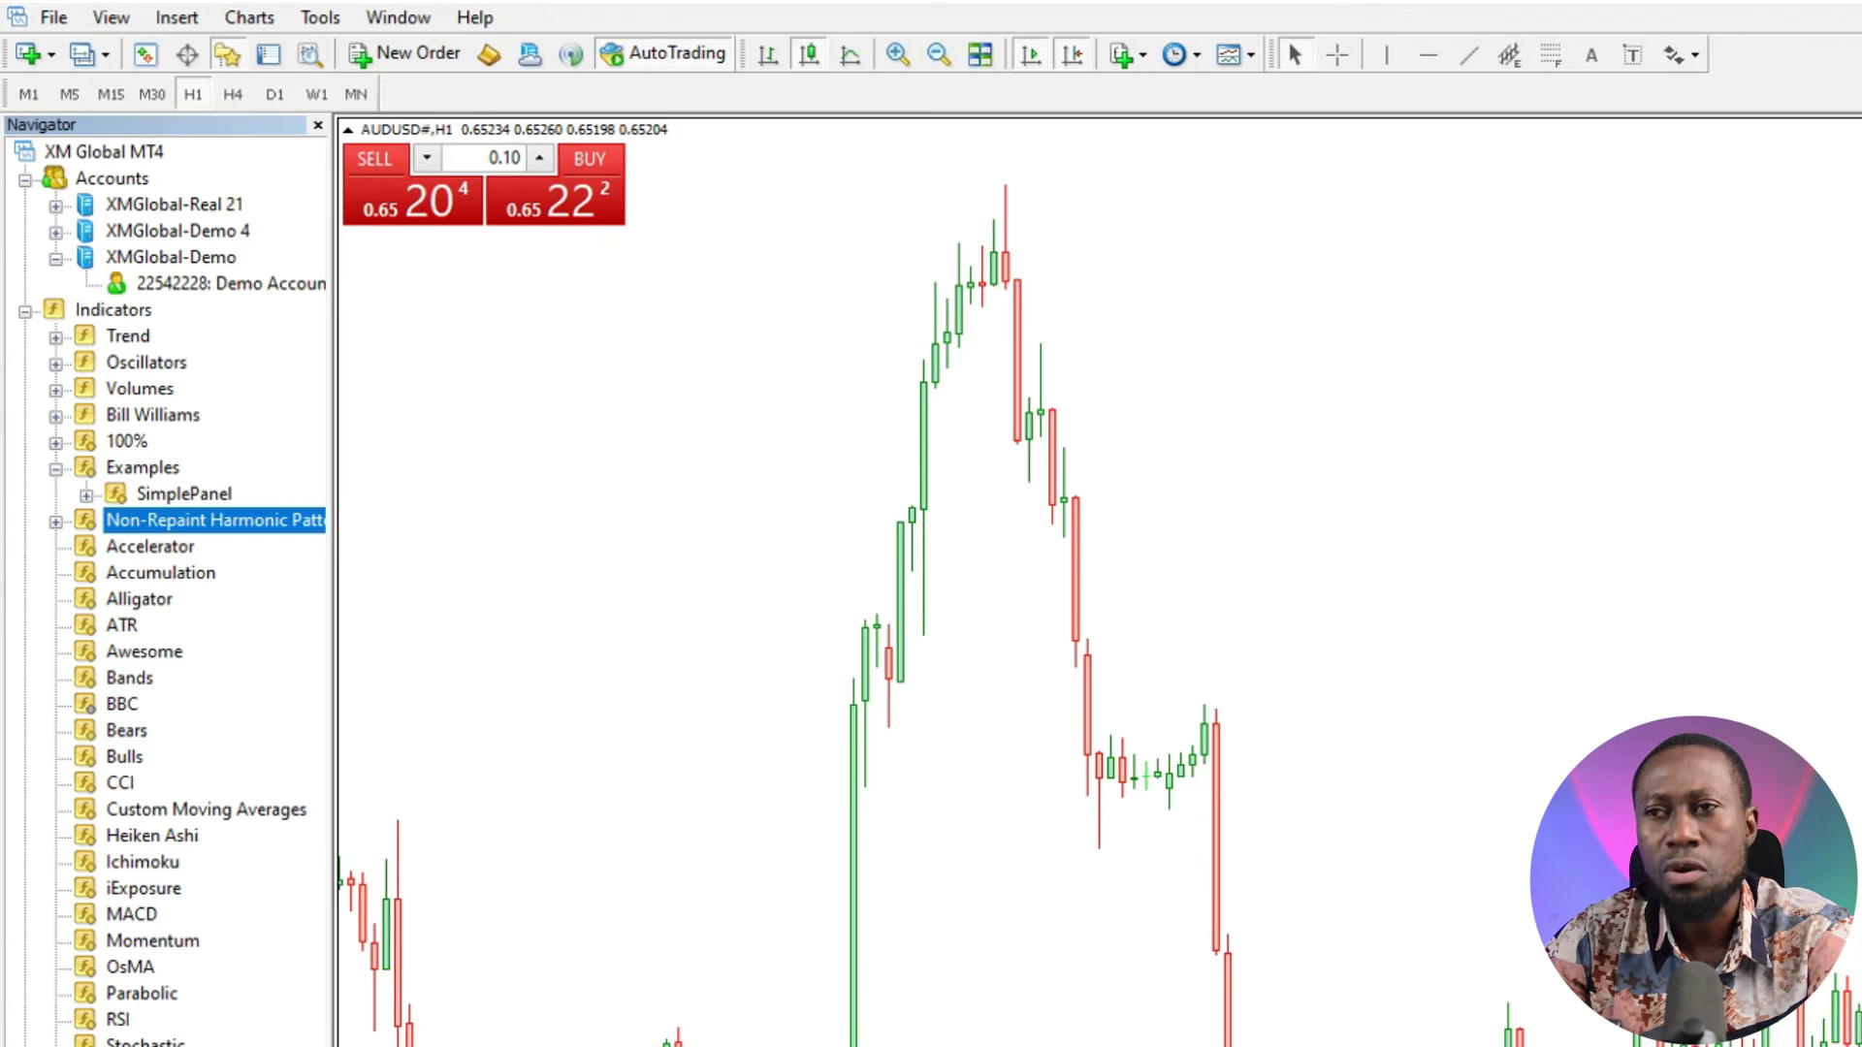
click(56, 522)
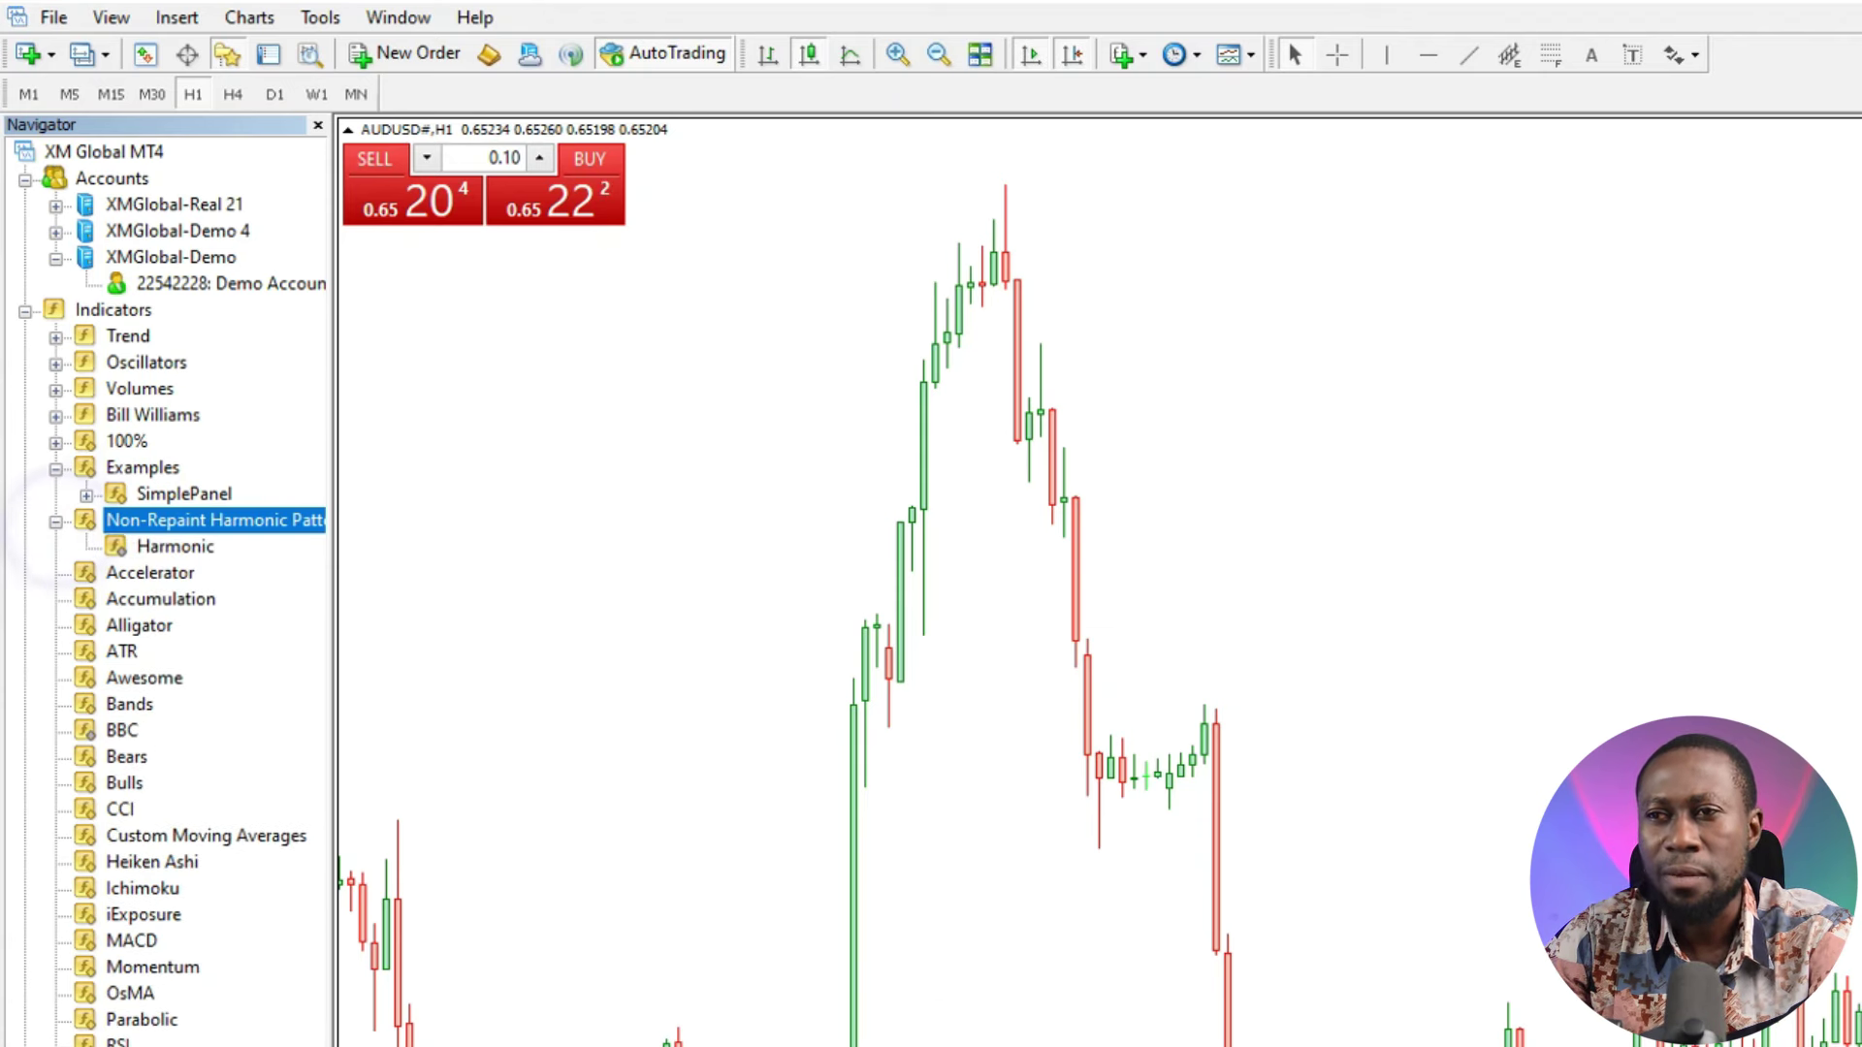
click(174, 547)
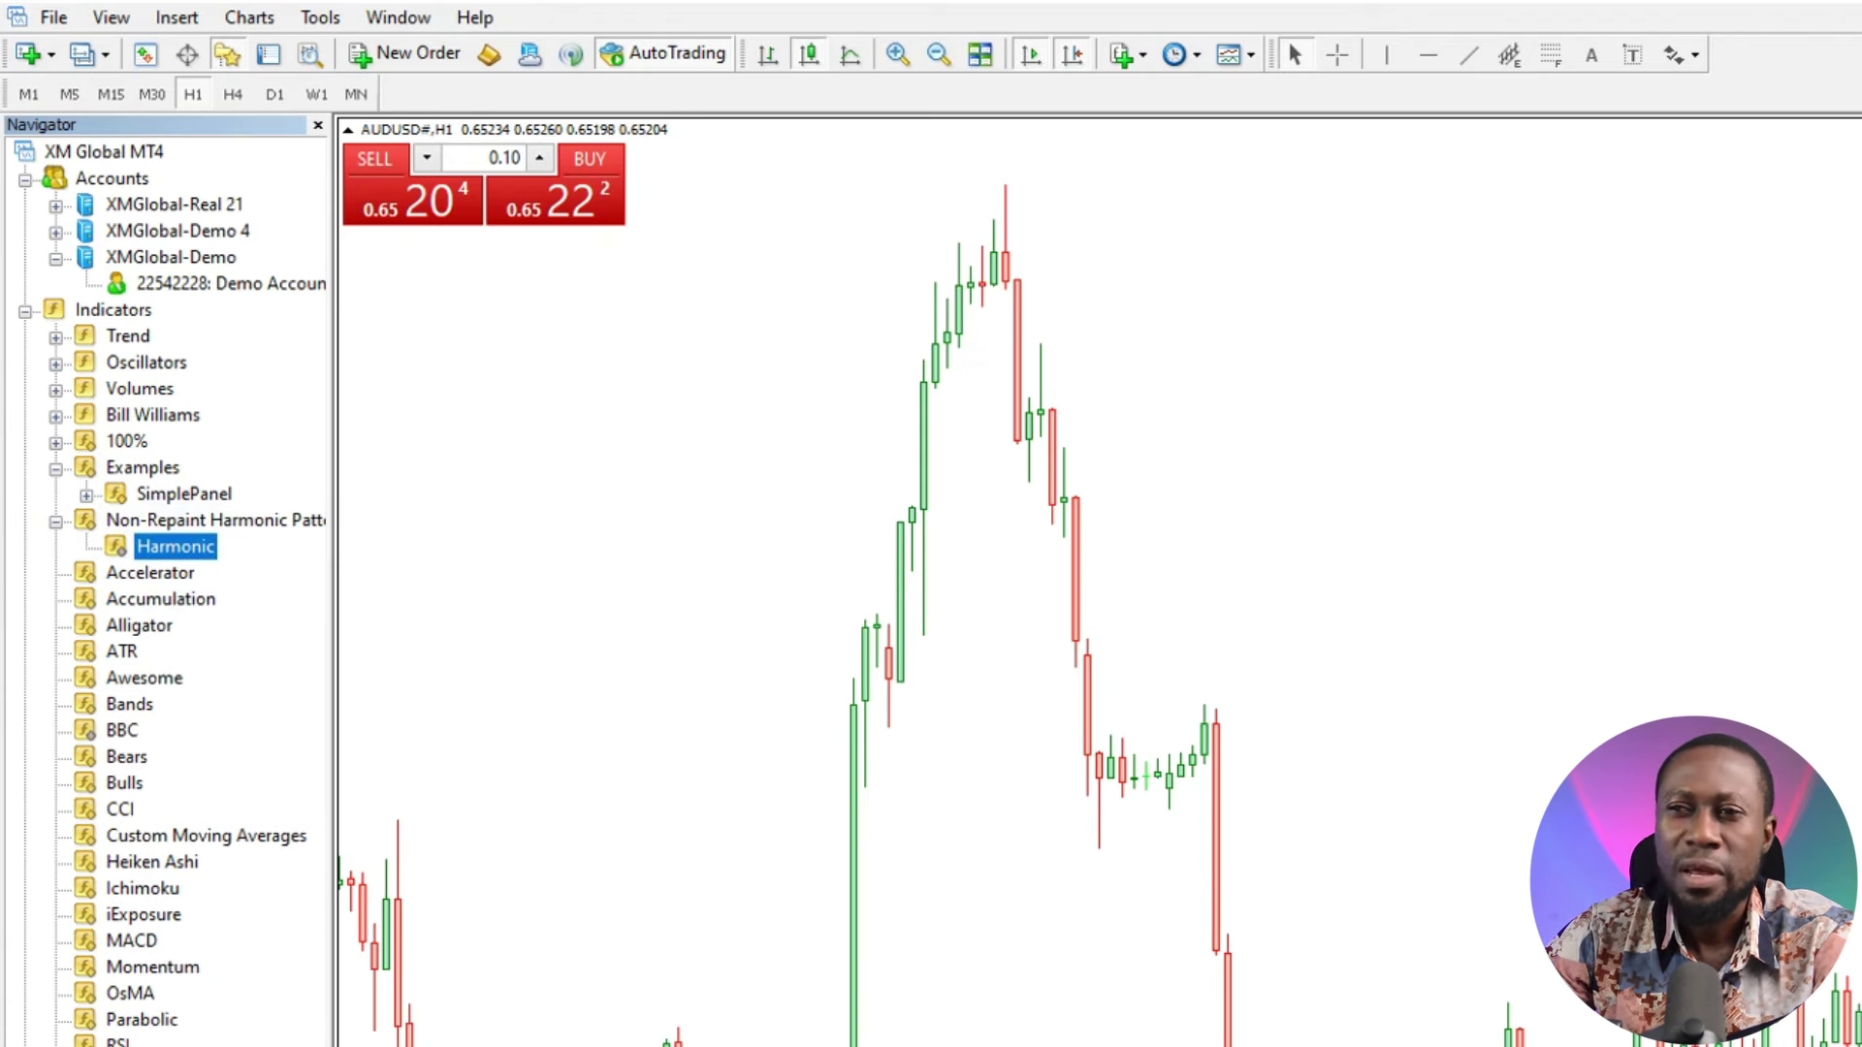
click(118, 545)
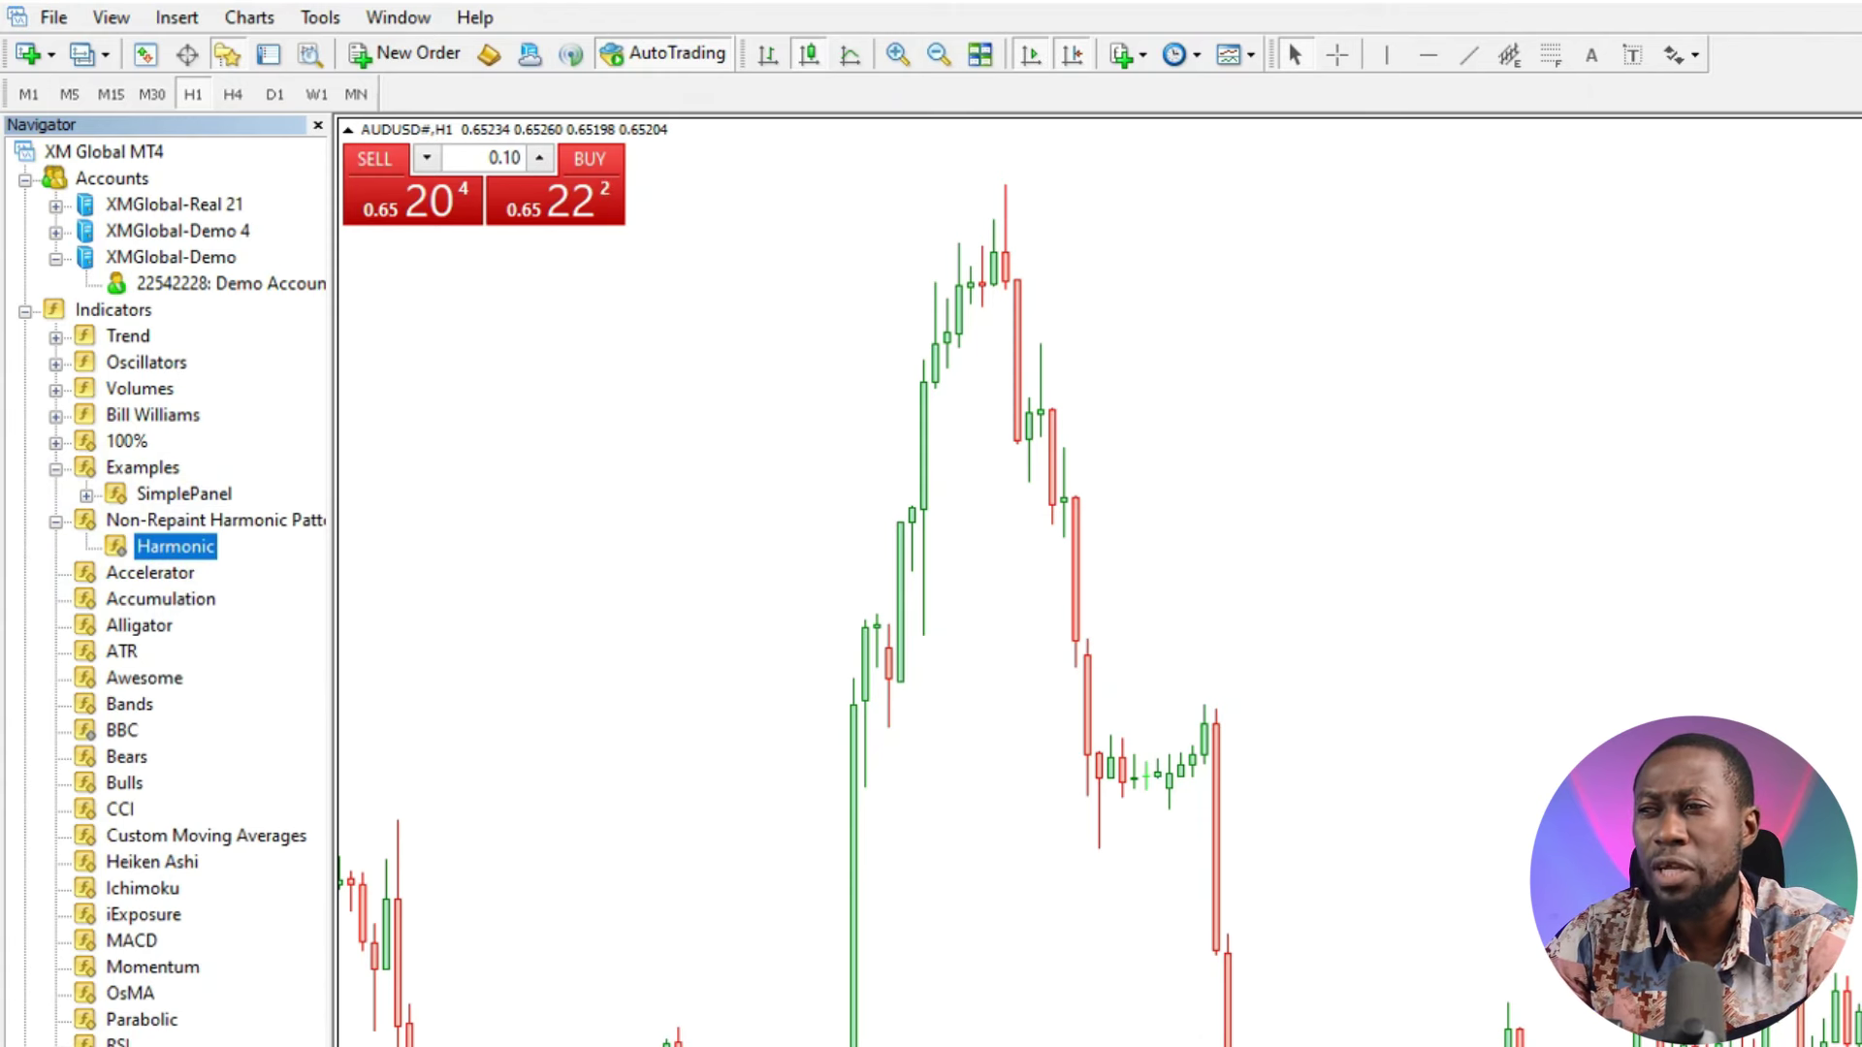
Attach Harmonic to the AUDUSD H1 chart with Allow DLL imports ticked, then hide the Navigator.
double_click(175, 547)
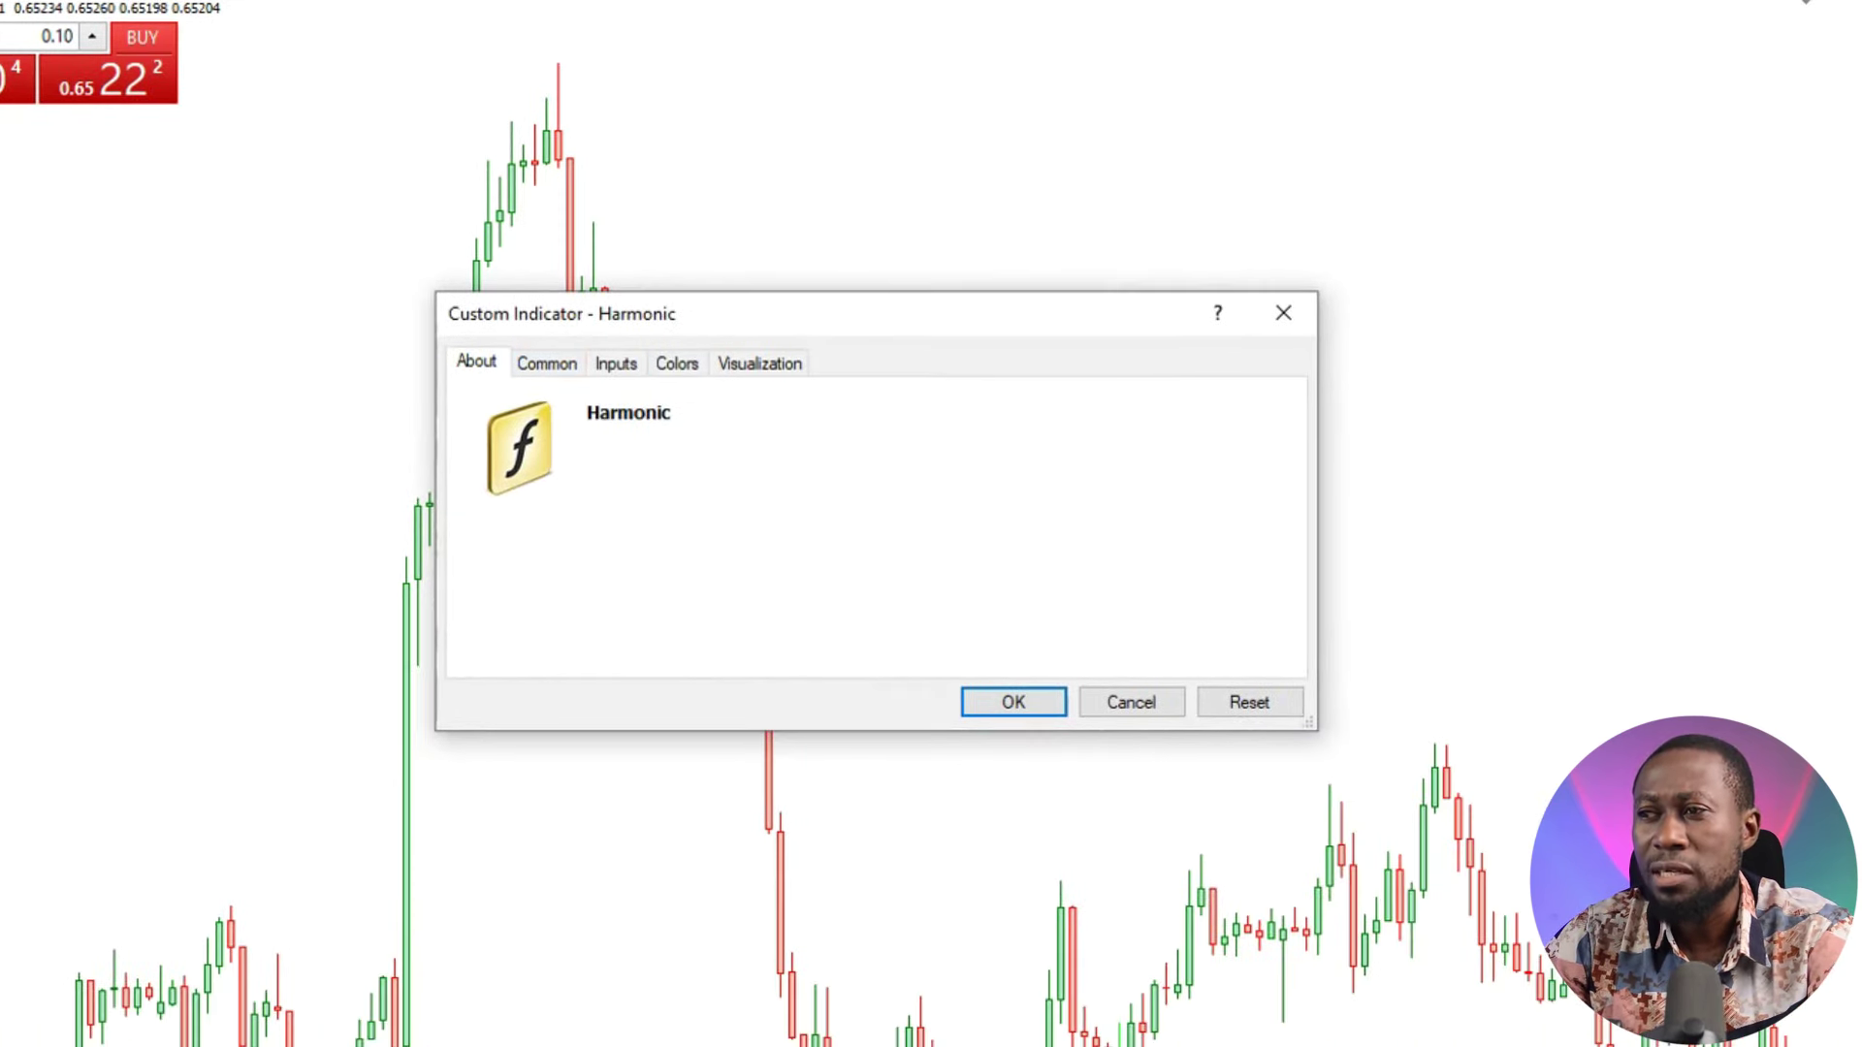
click(547, 363)
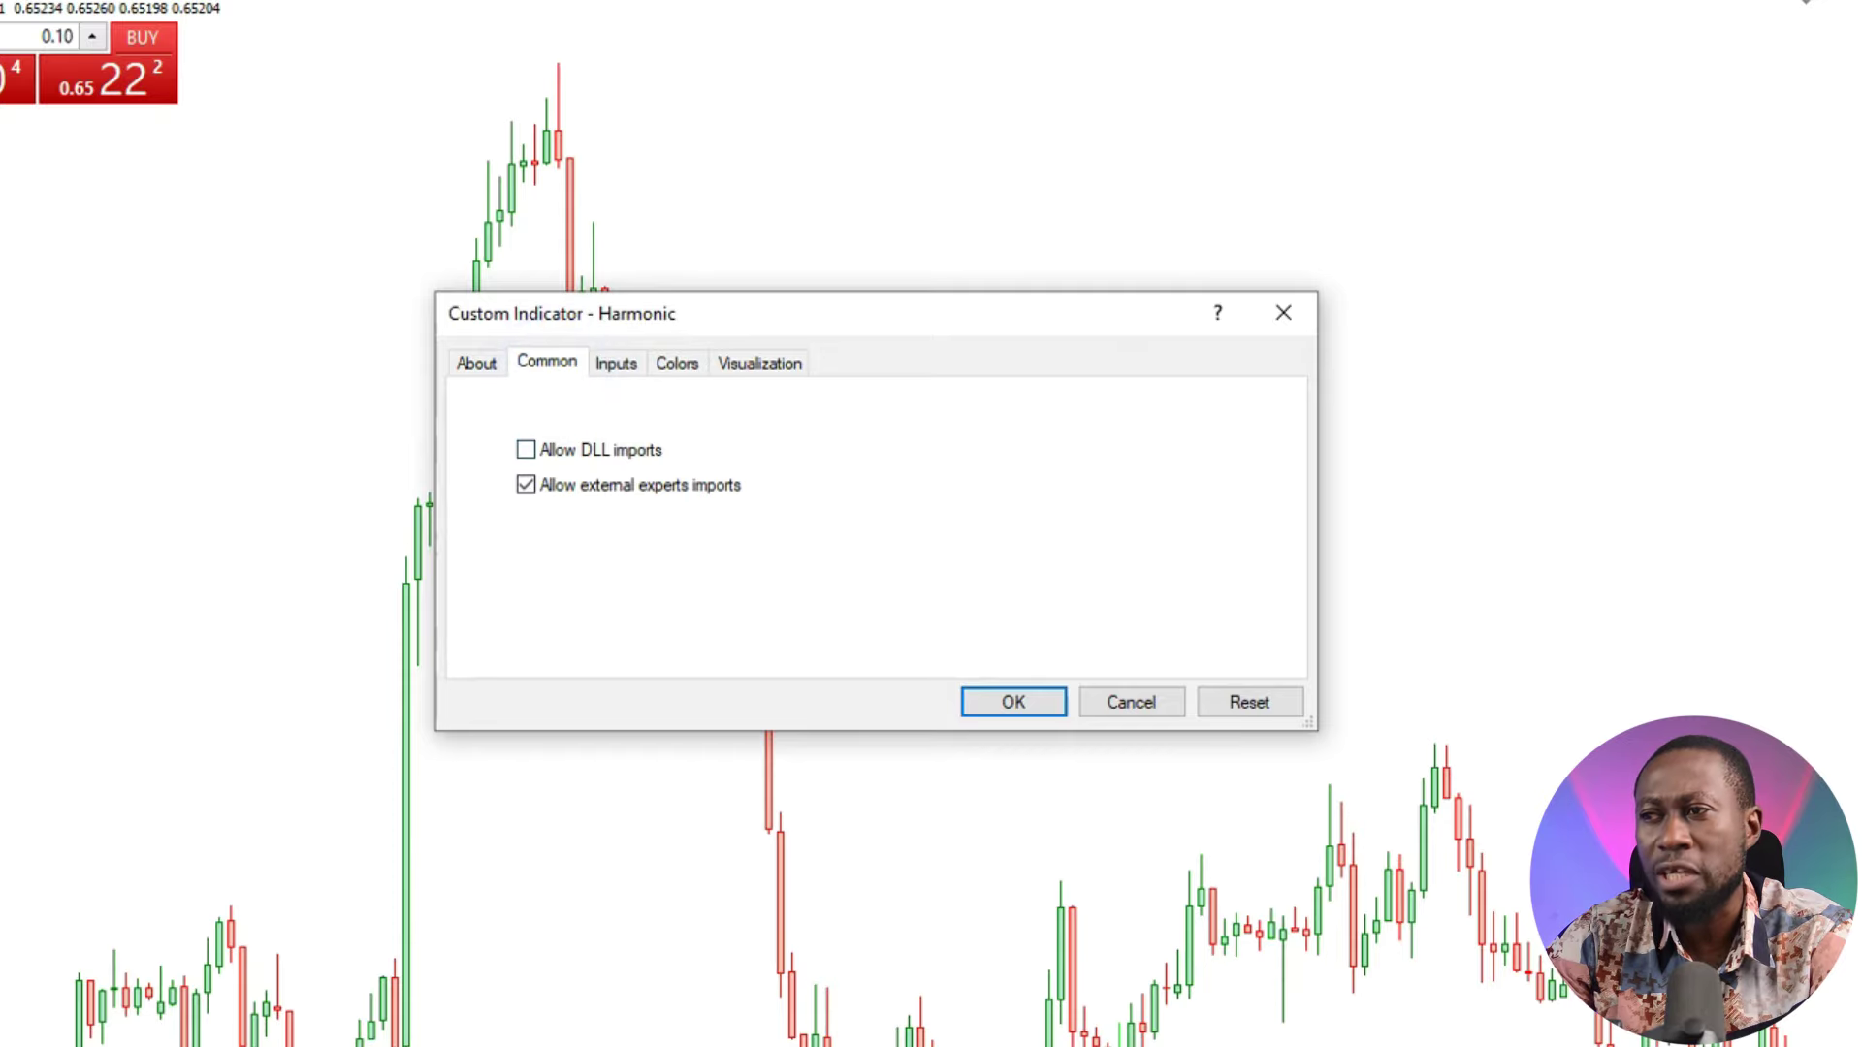
click(525, 449)
click(1012, 701)
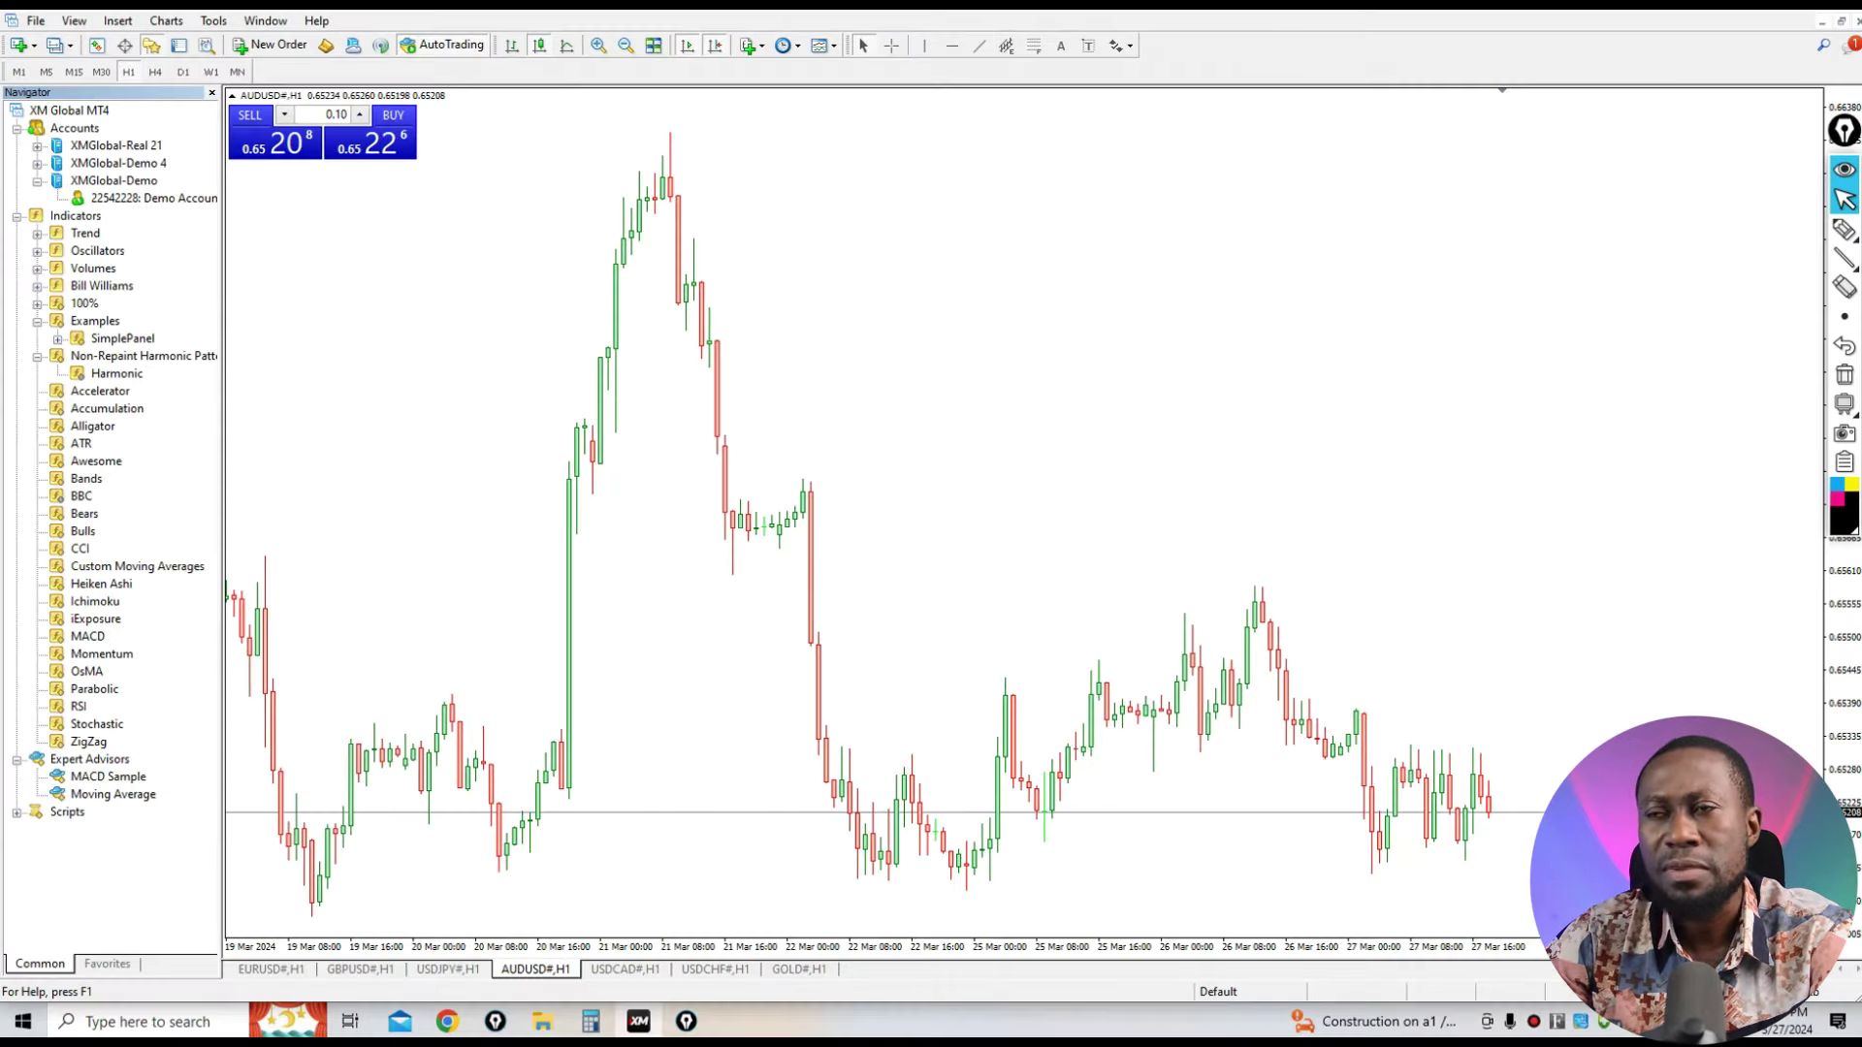
key(ctrl+n)
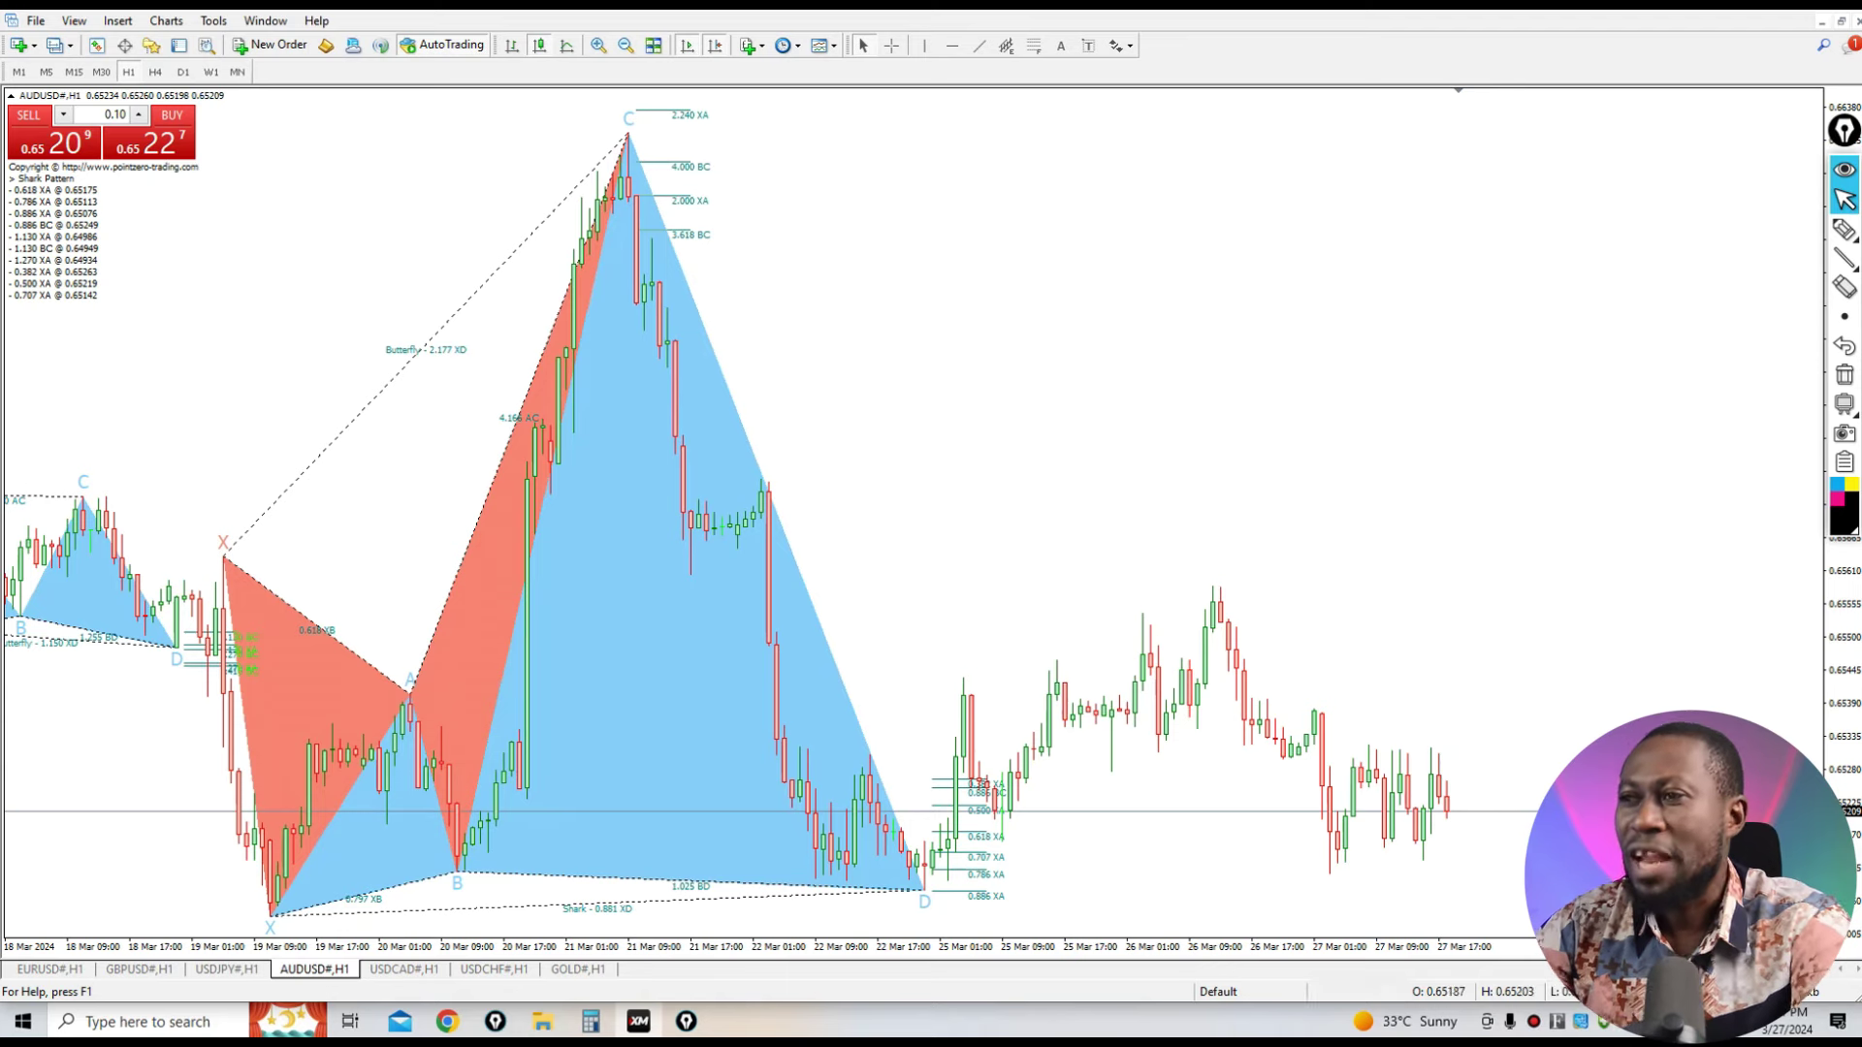
With the pen tool, scribble test strokes over the pattern and erase them all.
click(1845, 231)
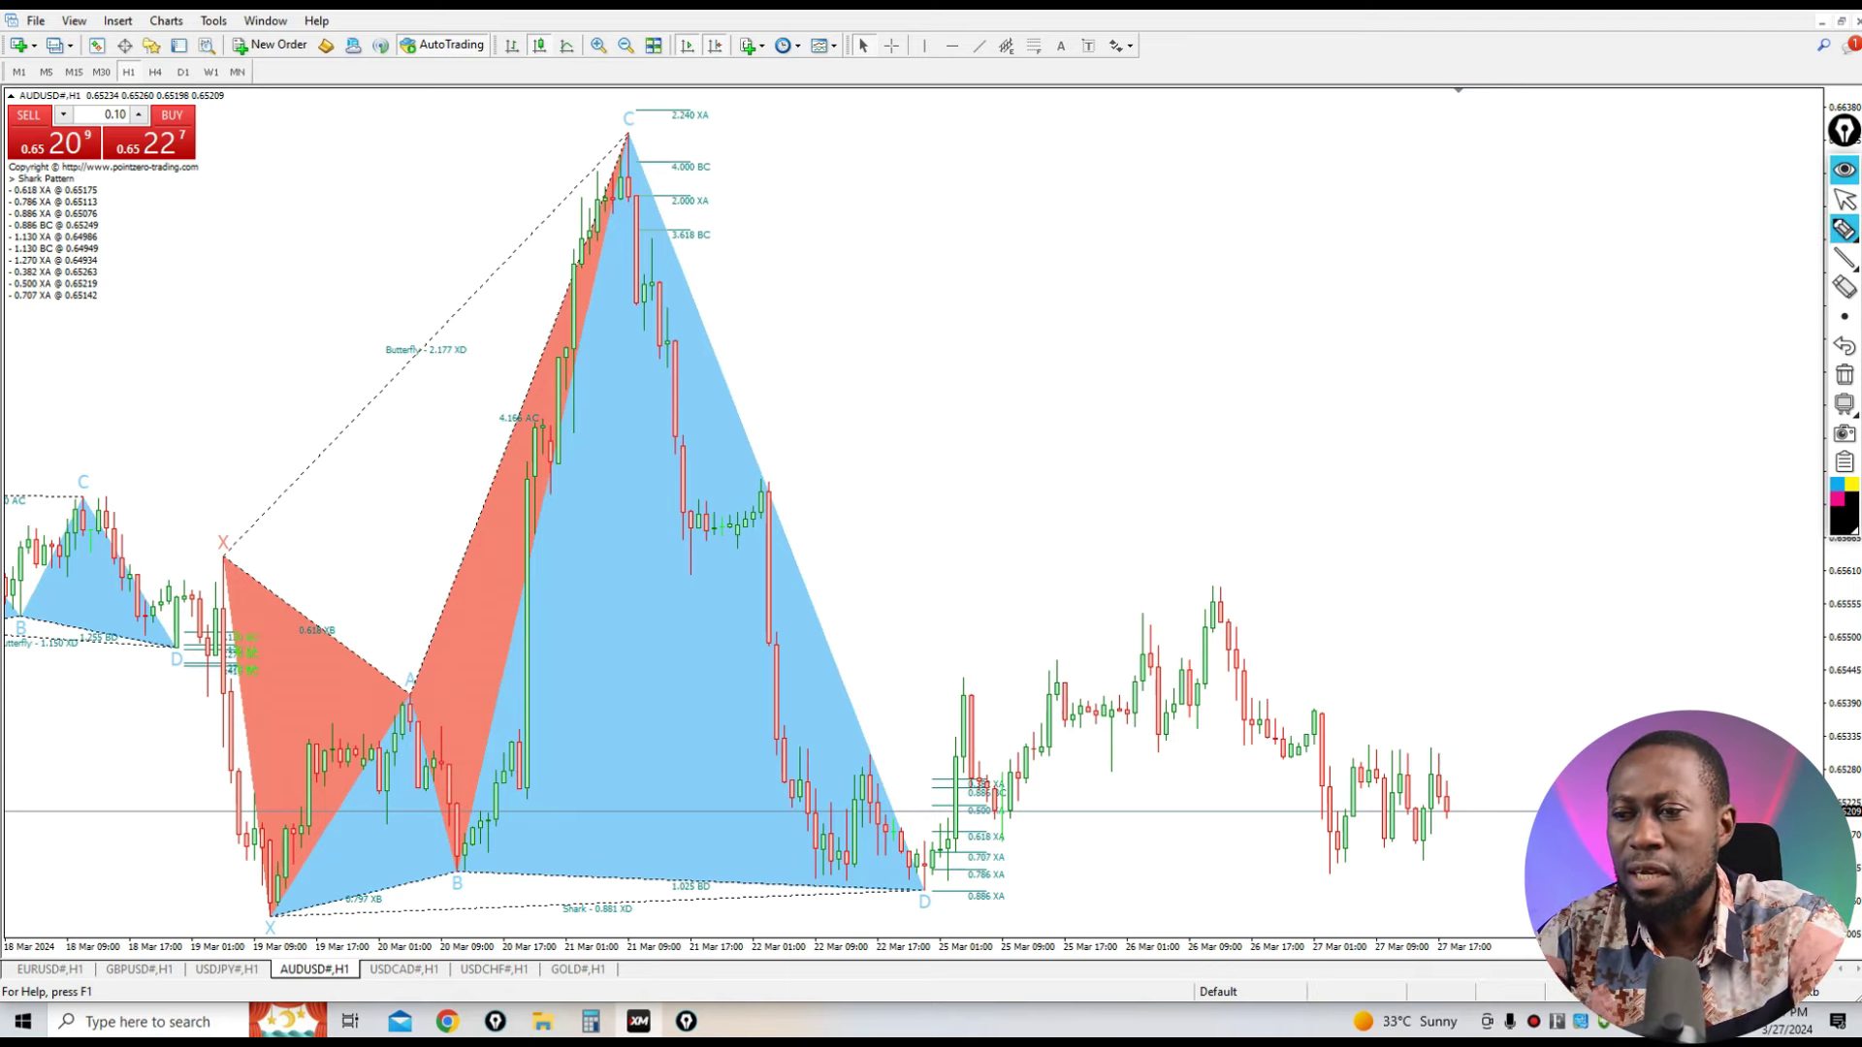
mouse_move(320, 890)
mouse_down()
mouse_move(594, 719)
mouse_move(742, 742)
mouse_up()
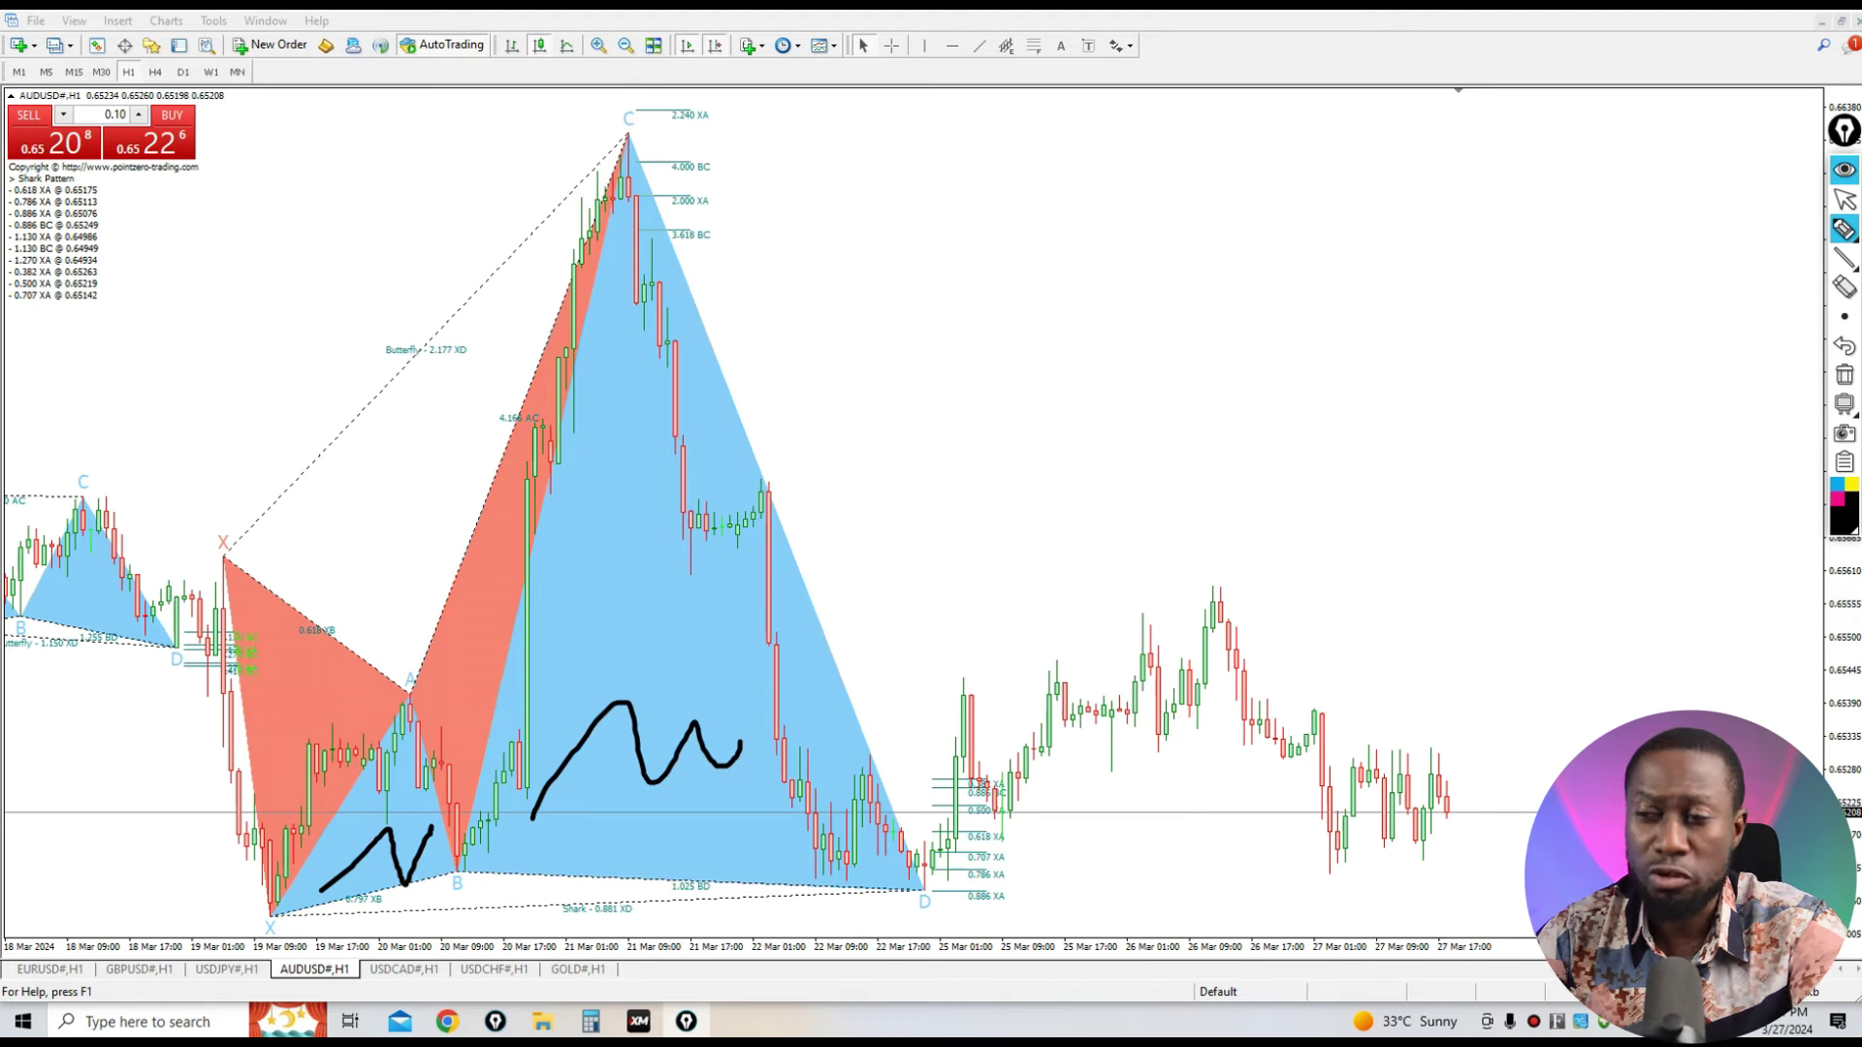
drag(365, 837, 373, 822)
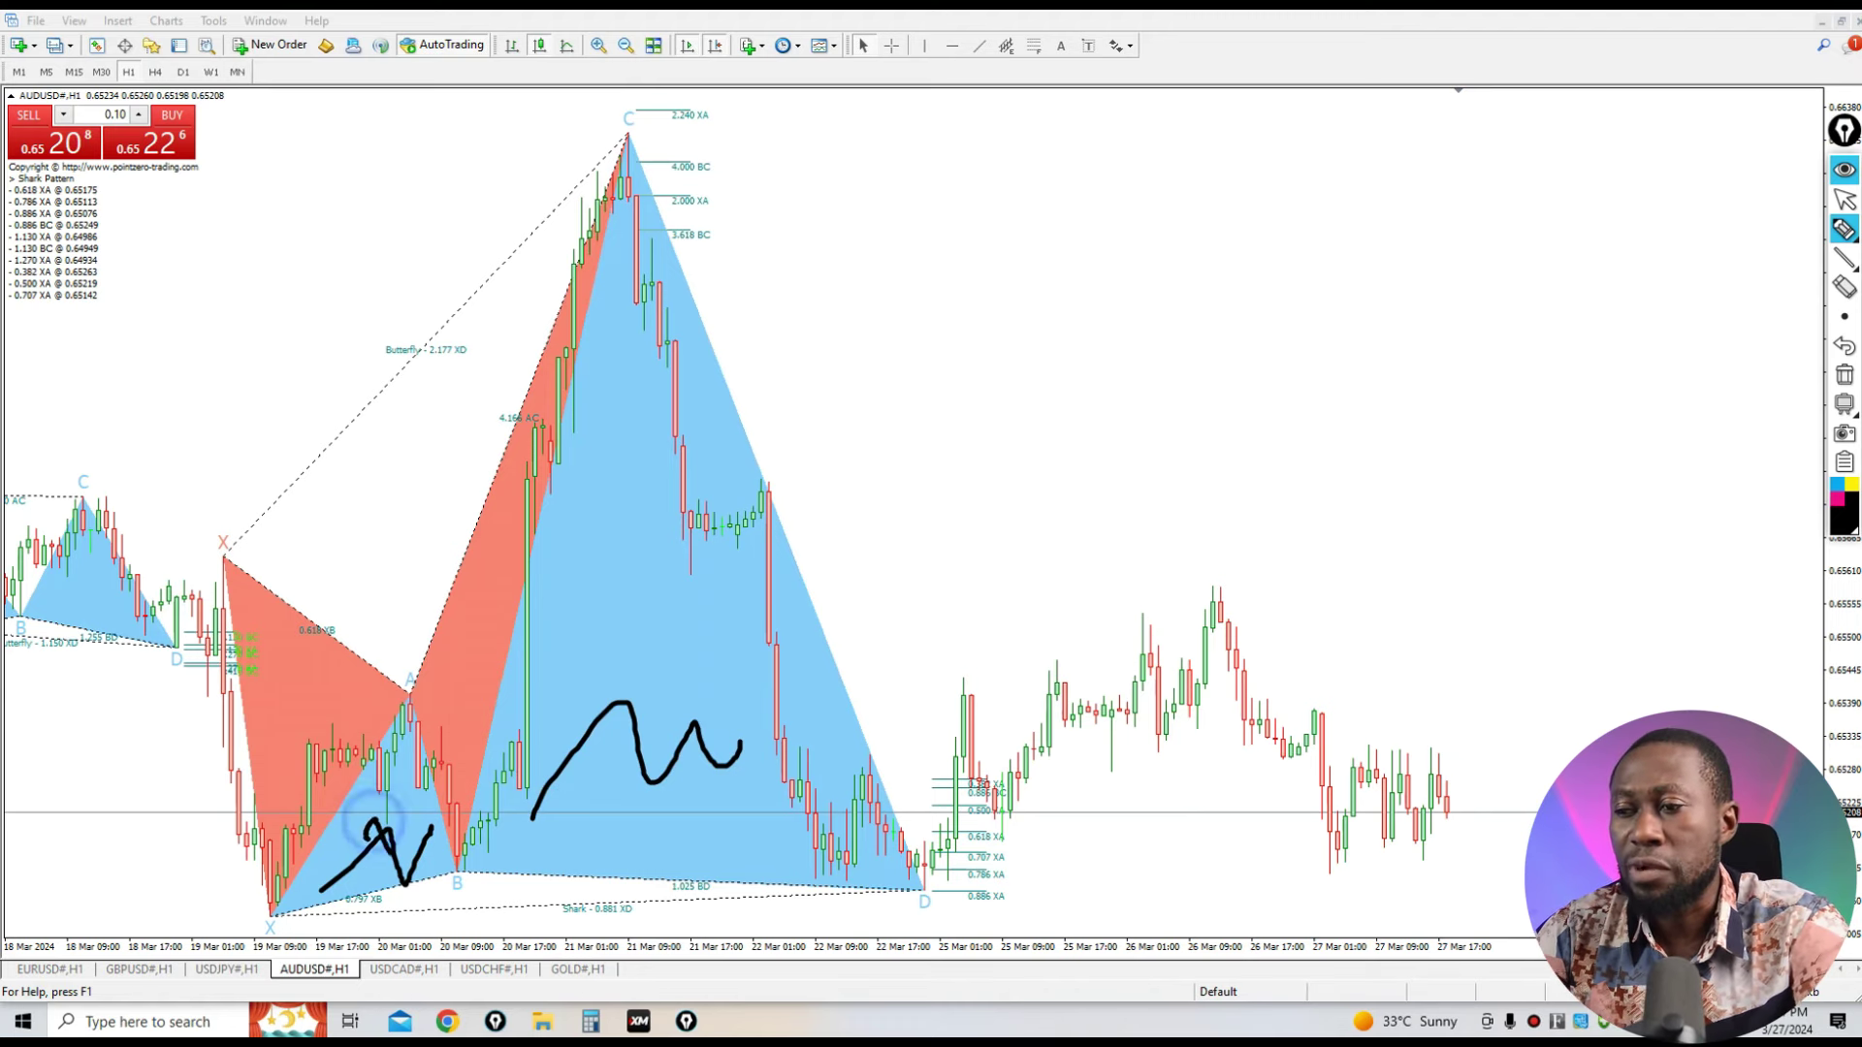
mouse_move(574, 713)
mouse_down()
mouse_move(563, 754)
mouse_move(660, 790)
mouse_up()
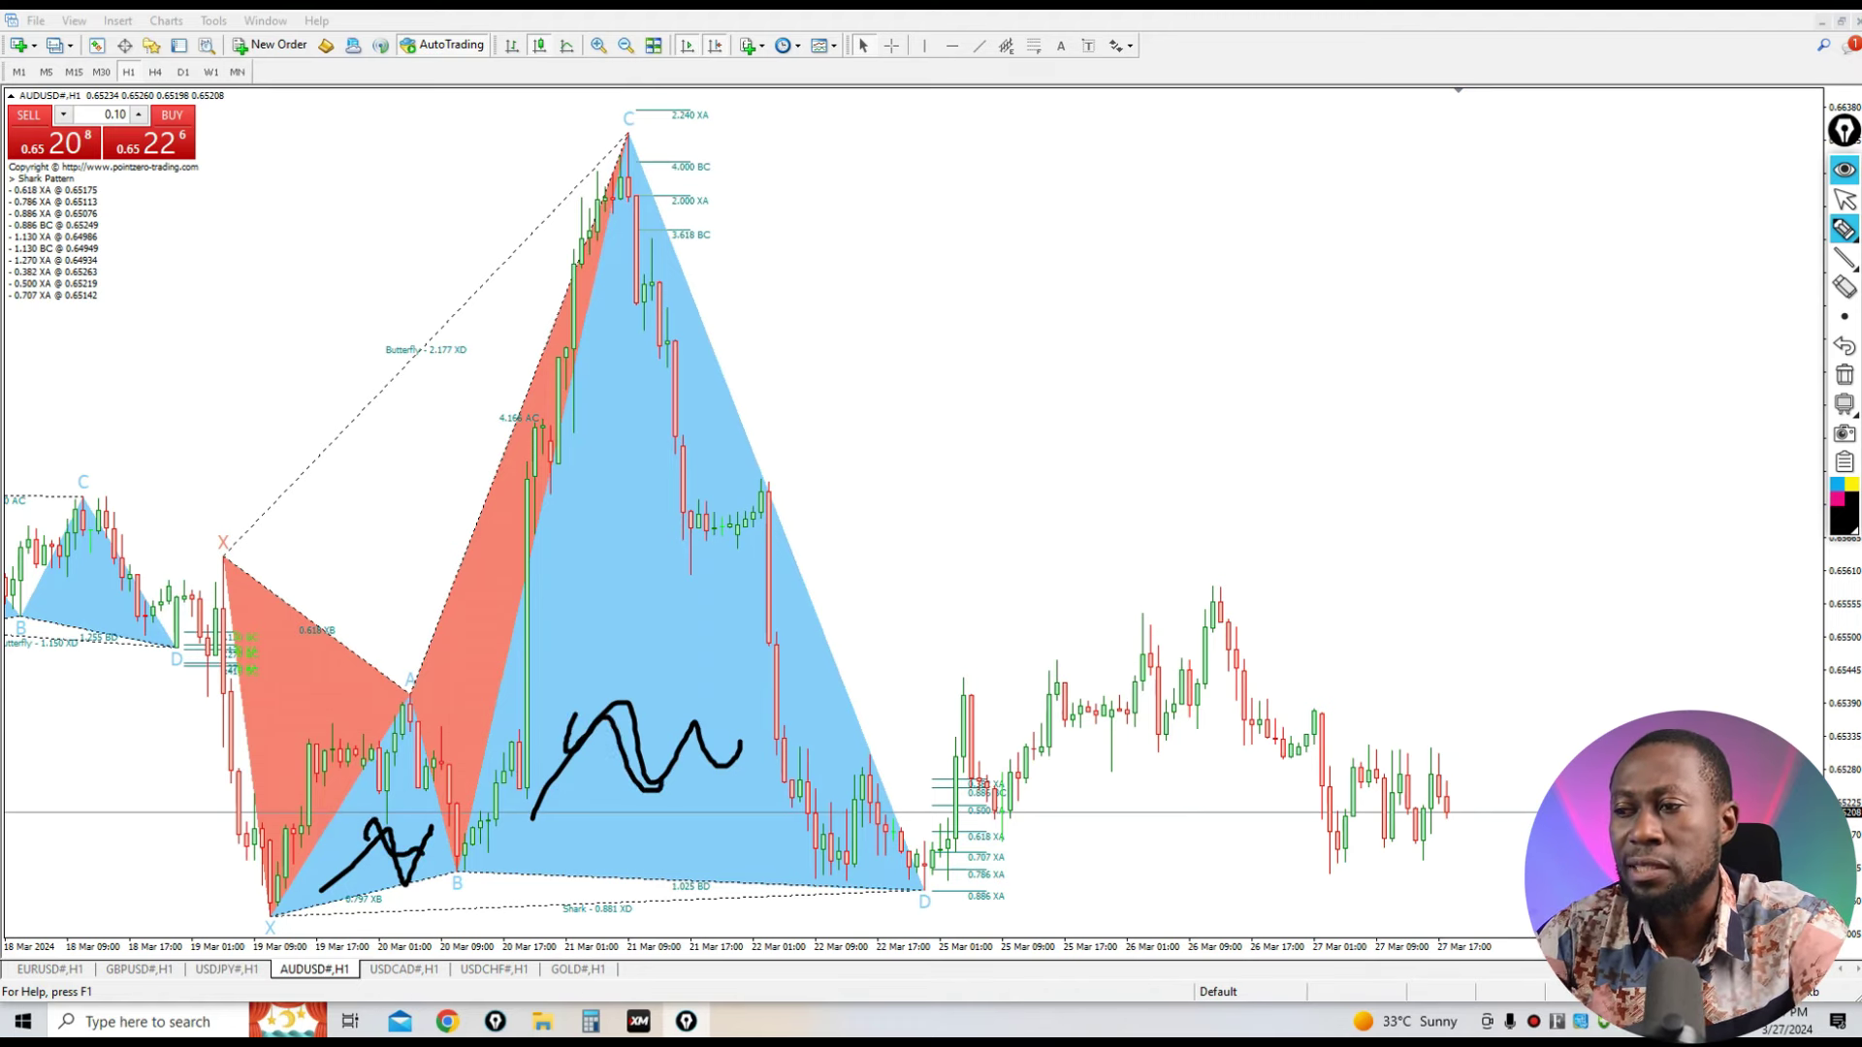
drag(275, 685, 324, 700)
drag(467, 669, 467, 690)
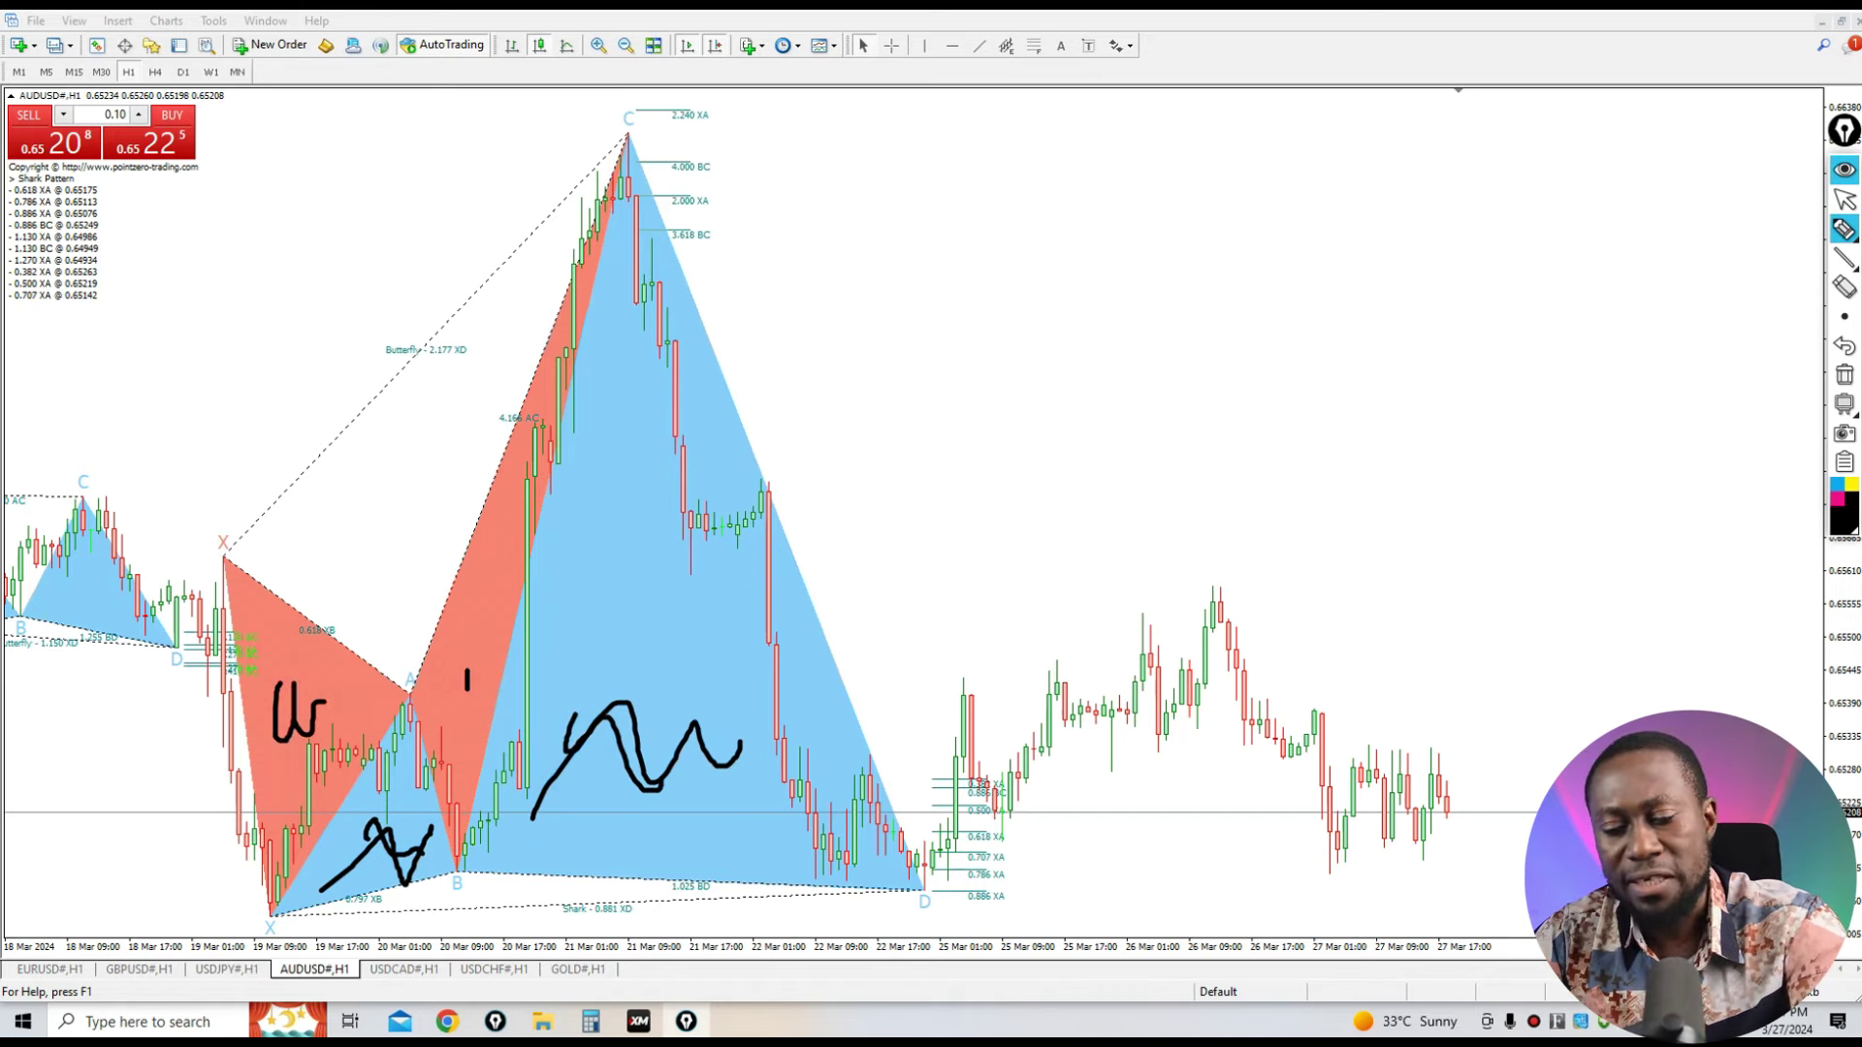
key(ctrl+shift+c)
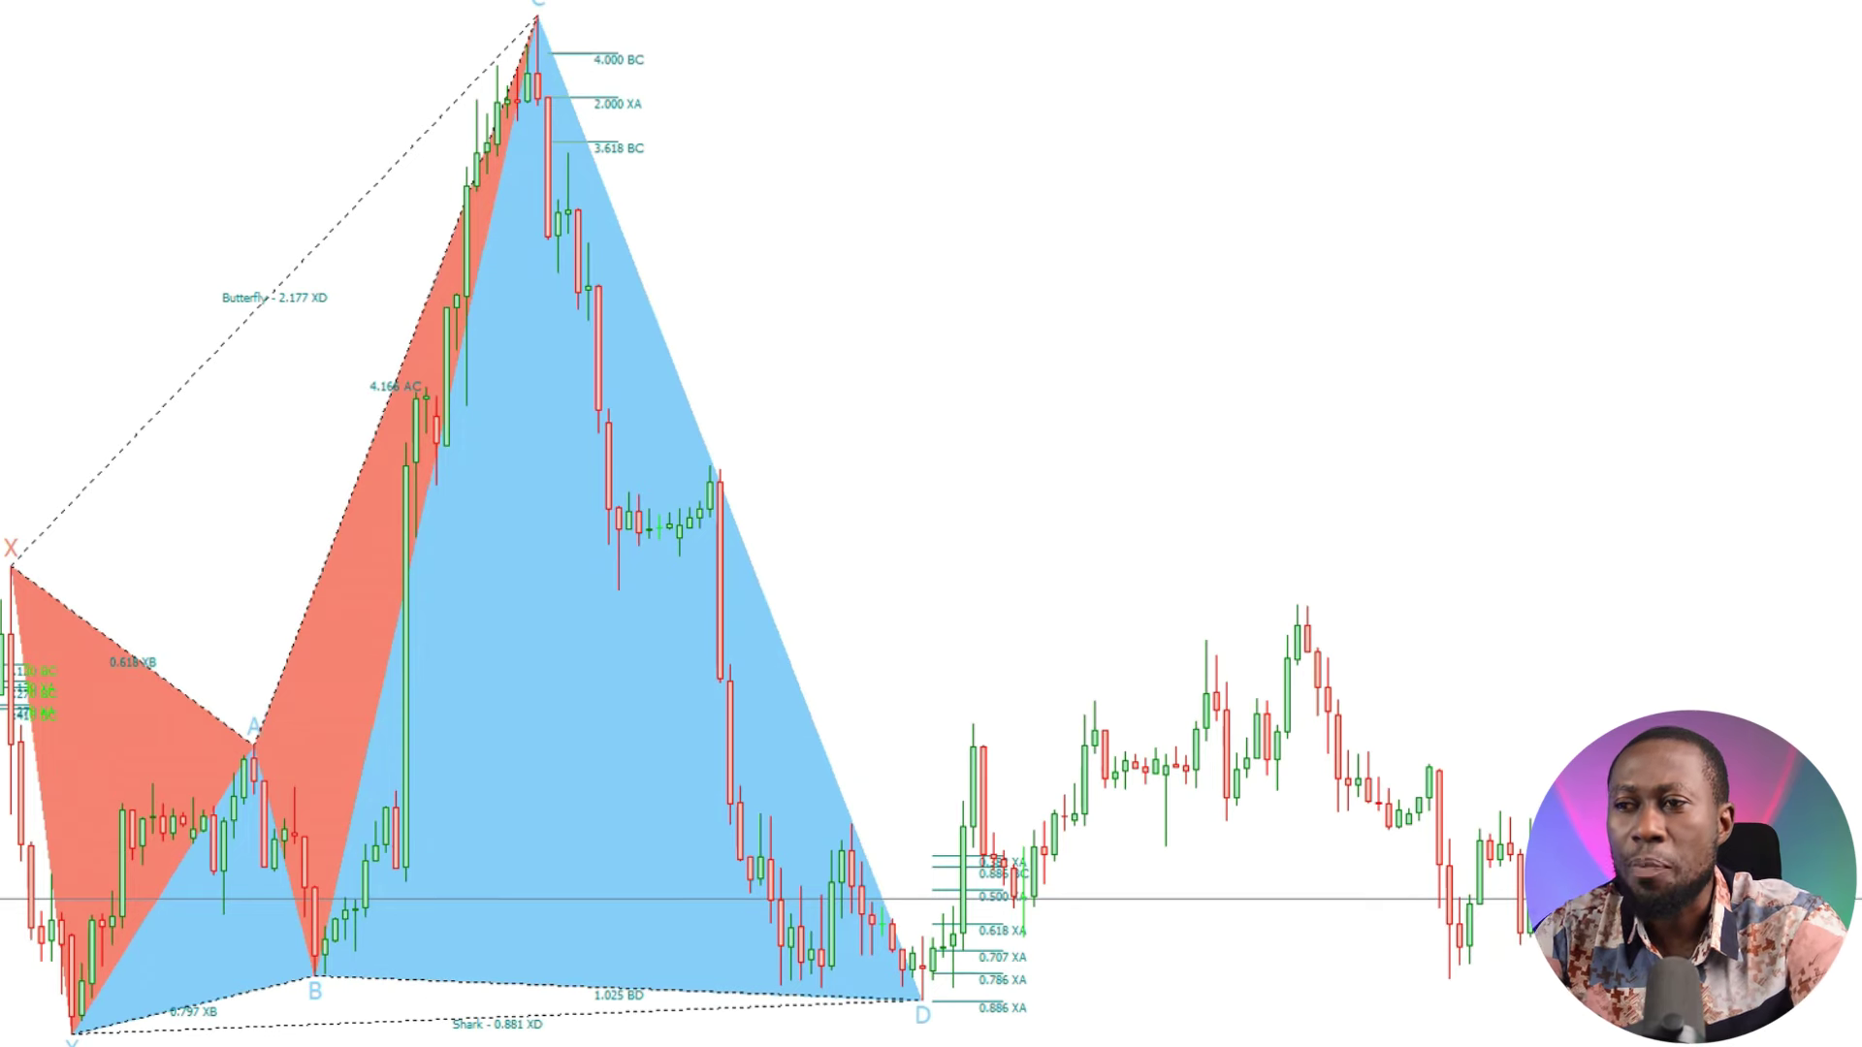
Circle the Shark pattern's X point, lowest point, A, B and C with the pen.
mouse_move(38, 601)
mouse_down()
mouse_move(34, 531)
mouse_move(53, 586)
mouse_up()
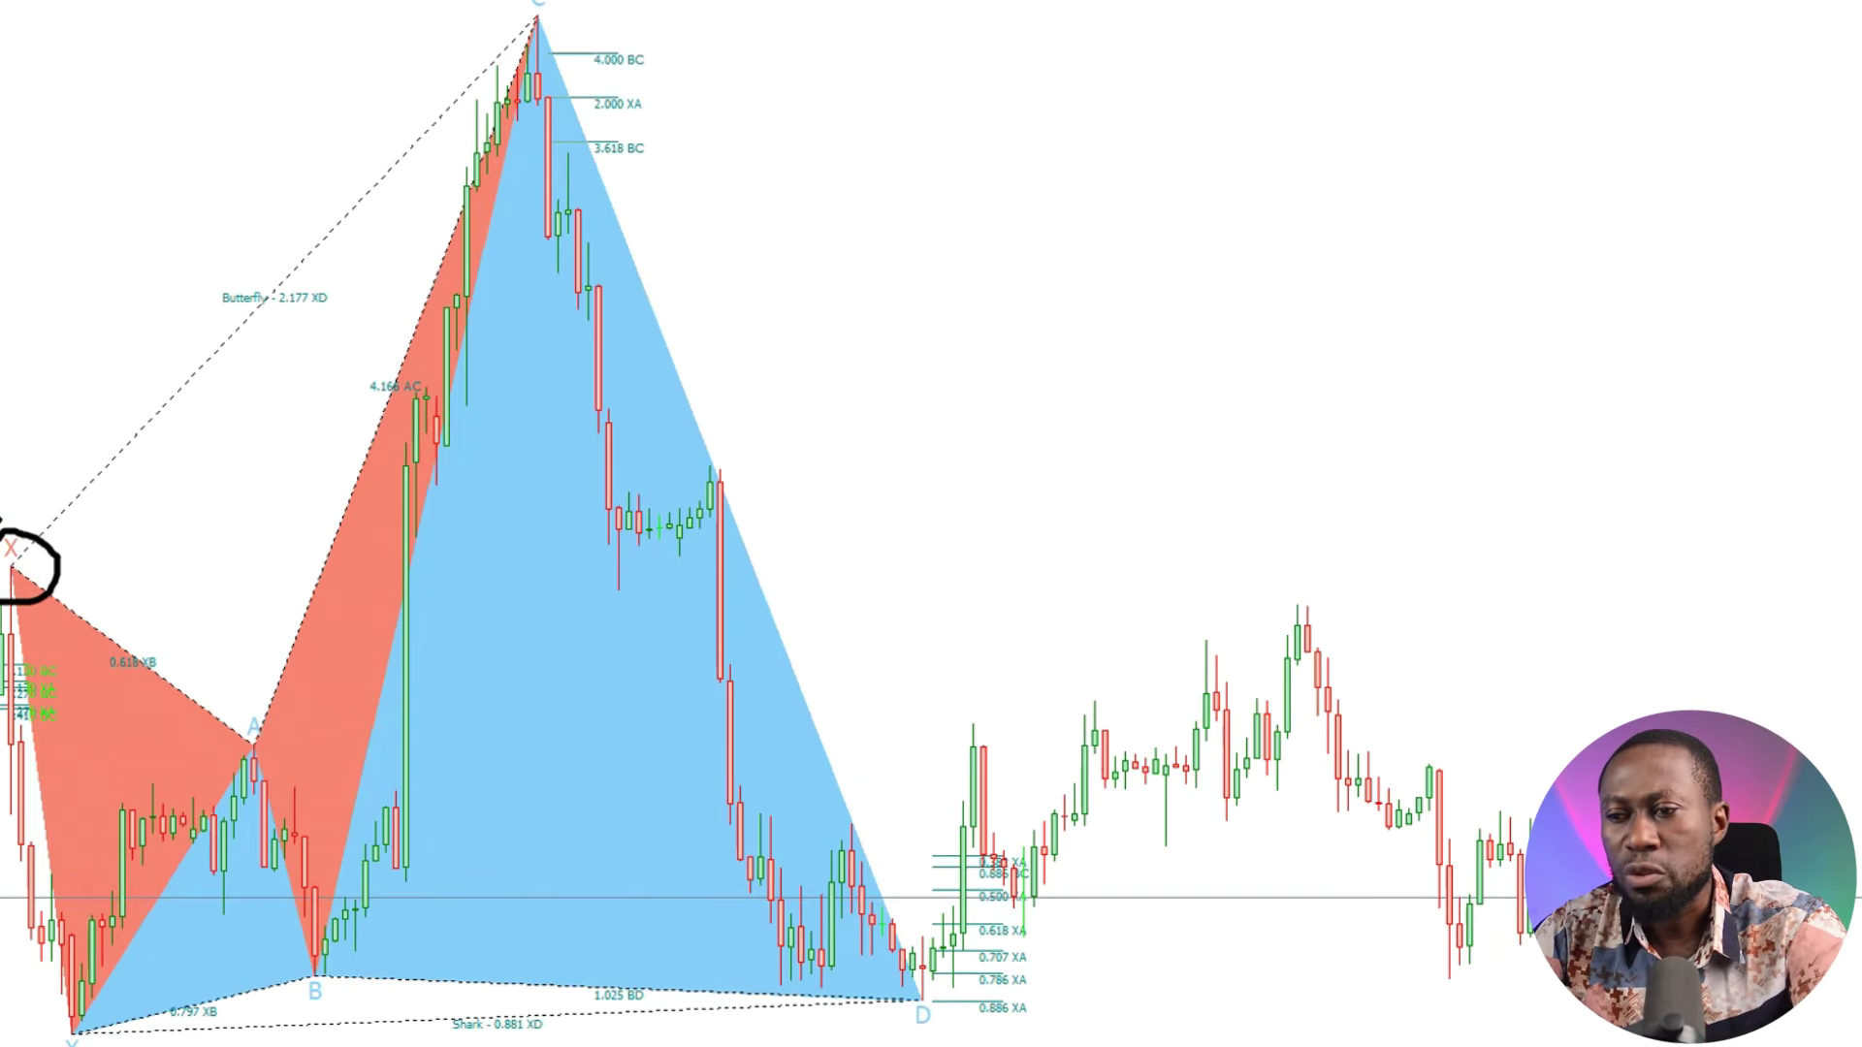
mouse_move(57, 1006)
mouse_down()
mouse_move(46, 1046)
mouse_move(84, 1023)
mouse_up()
mouse_move(366, 660)
mouse_down()
mouse_move(333, 669)
mouse_move(364, 664)
mouse_up()
drag(393, 921, 405, 913)
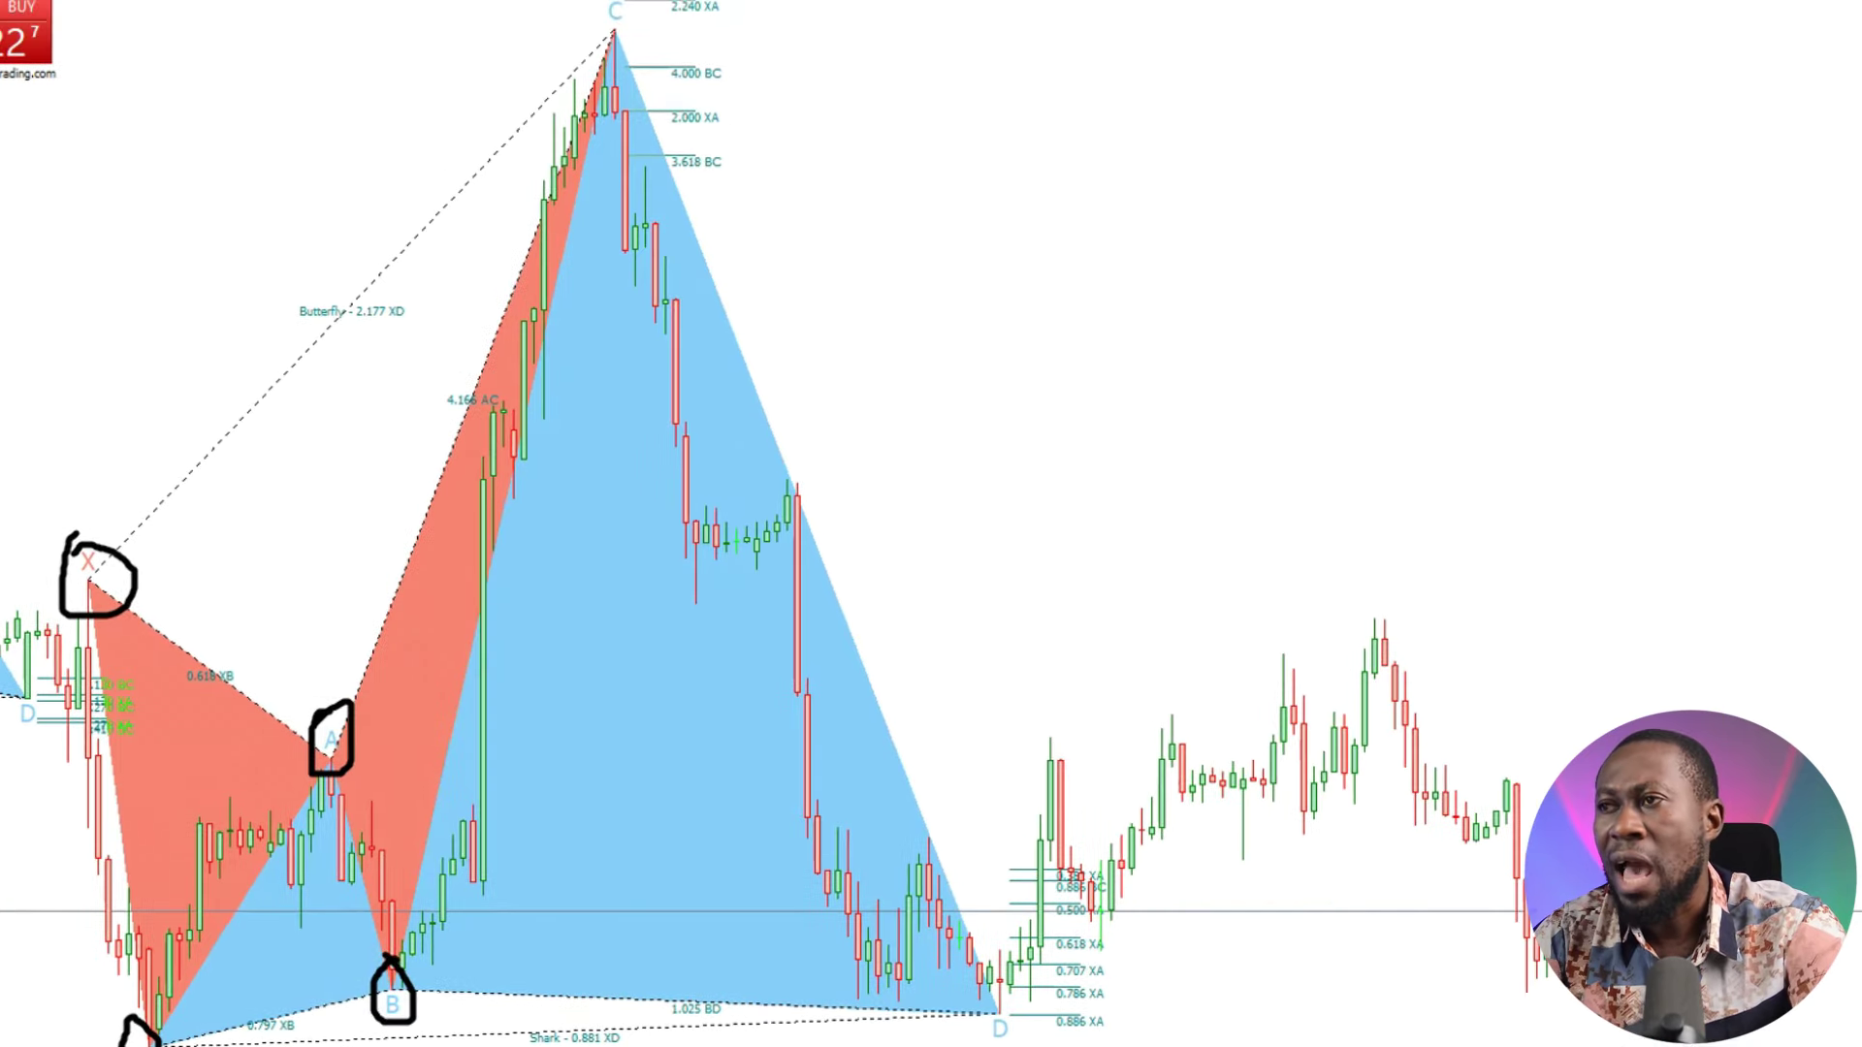
drag(593, 8, 584, 9)
Draw a line below C, label the legs 1 and 2, and arrow down toward D.
drag(399, 237, 851, 246)
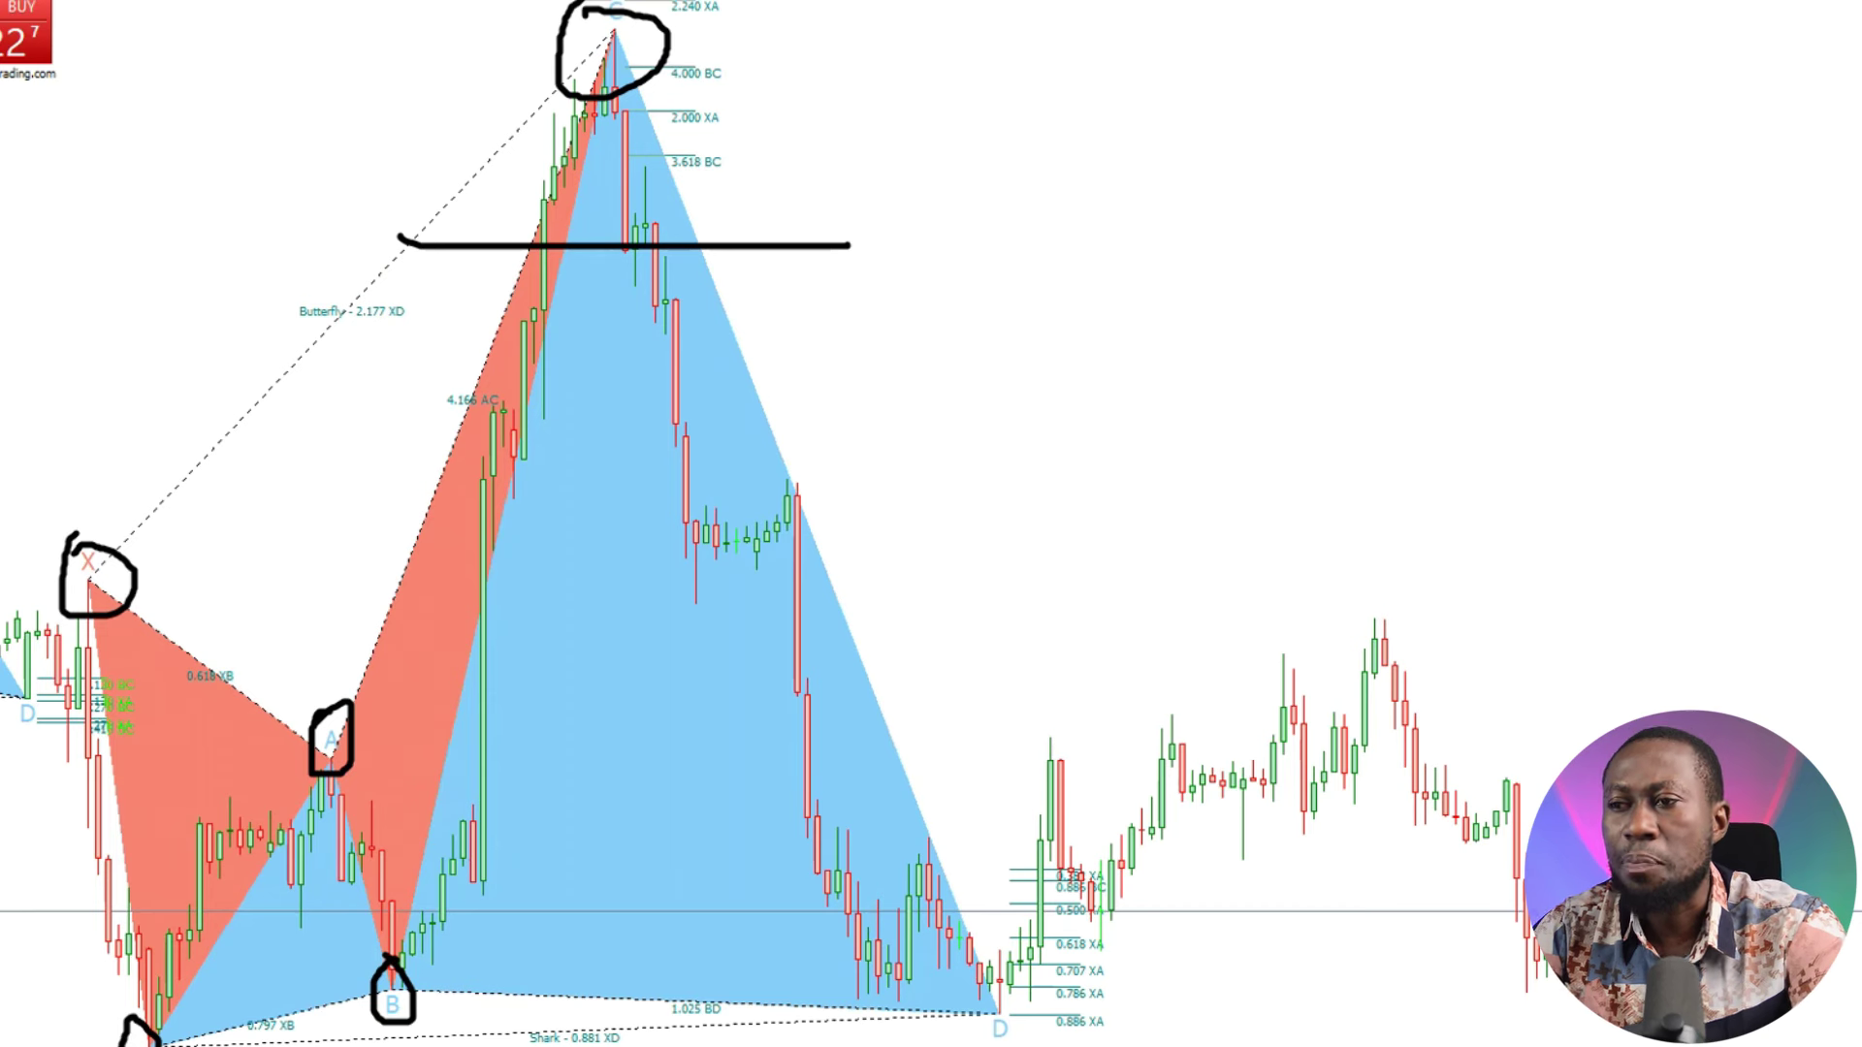
drag(178, 718, 182, 813)
drag(411, 669, 435, 729)
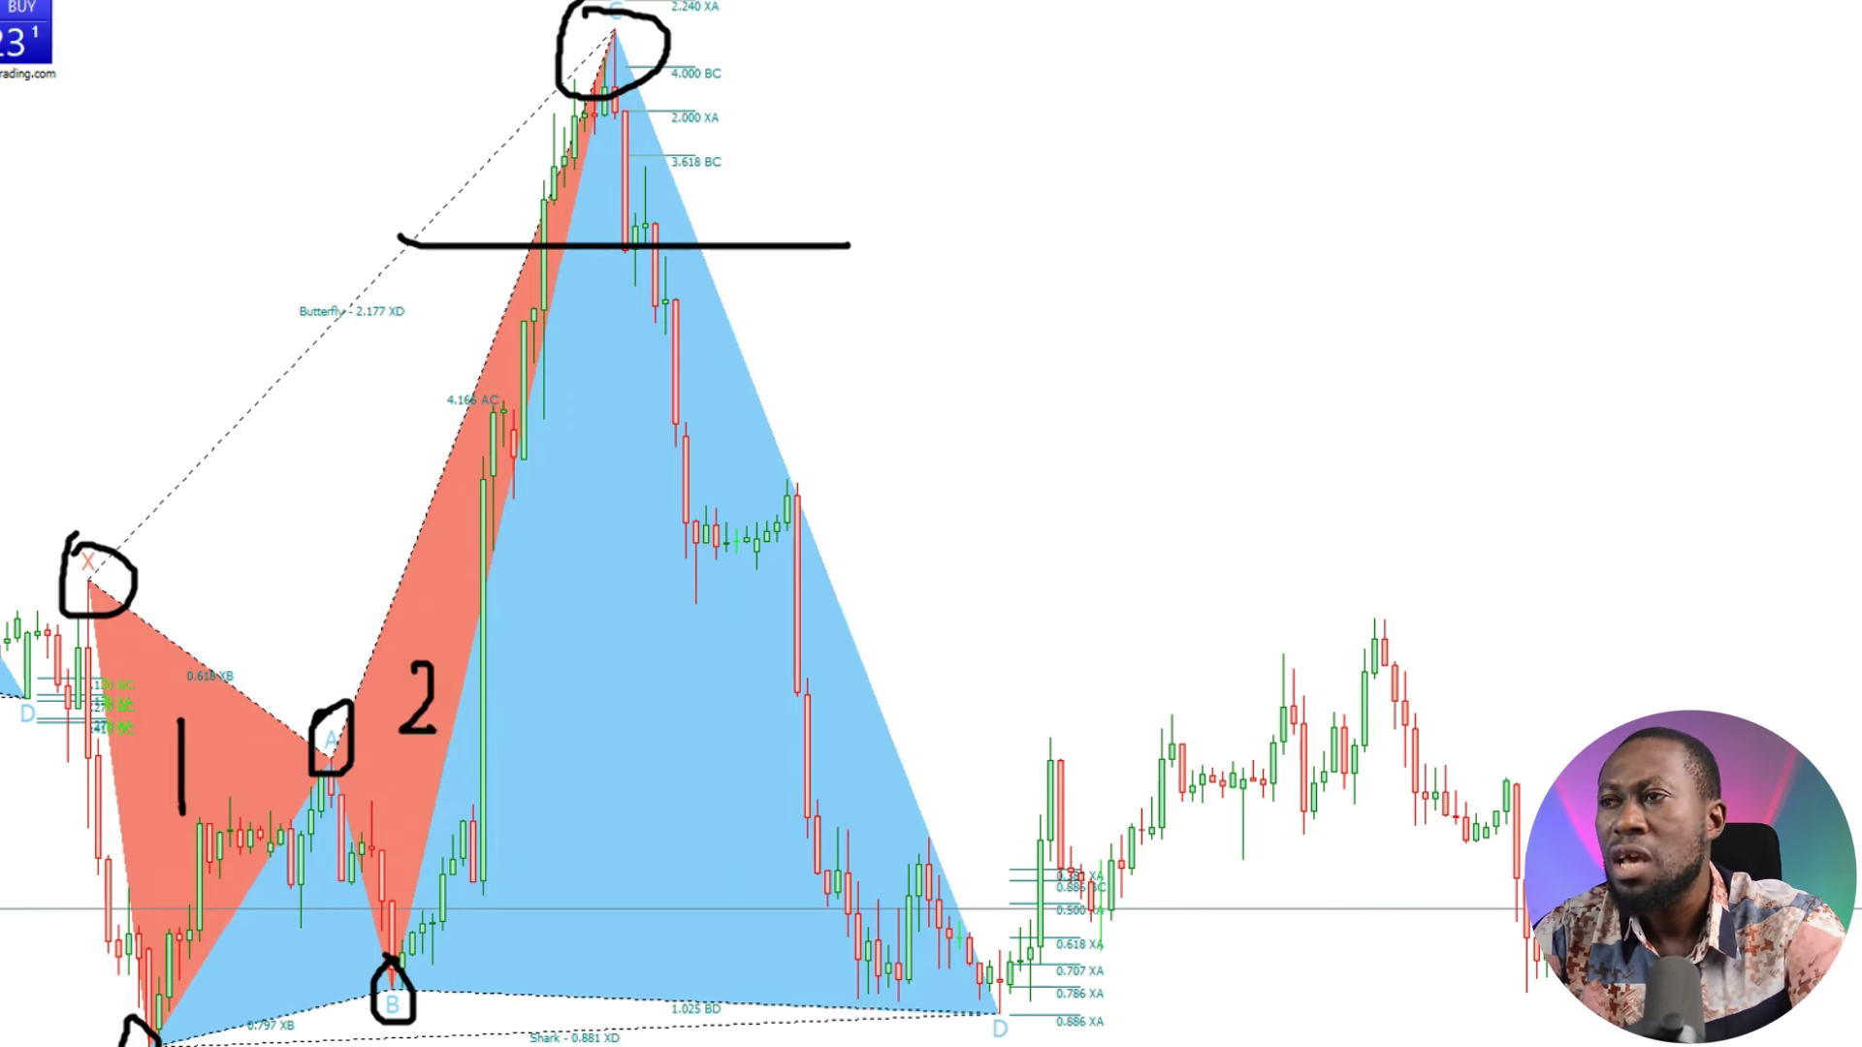
drag(483, 245, 744, 240)
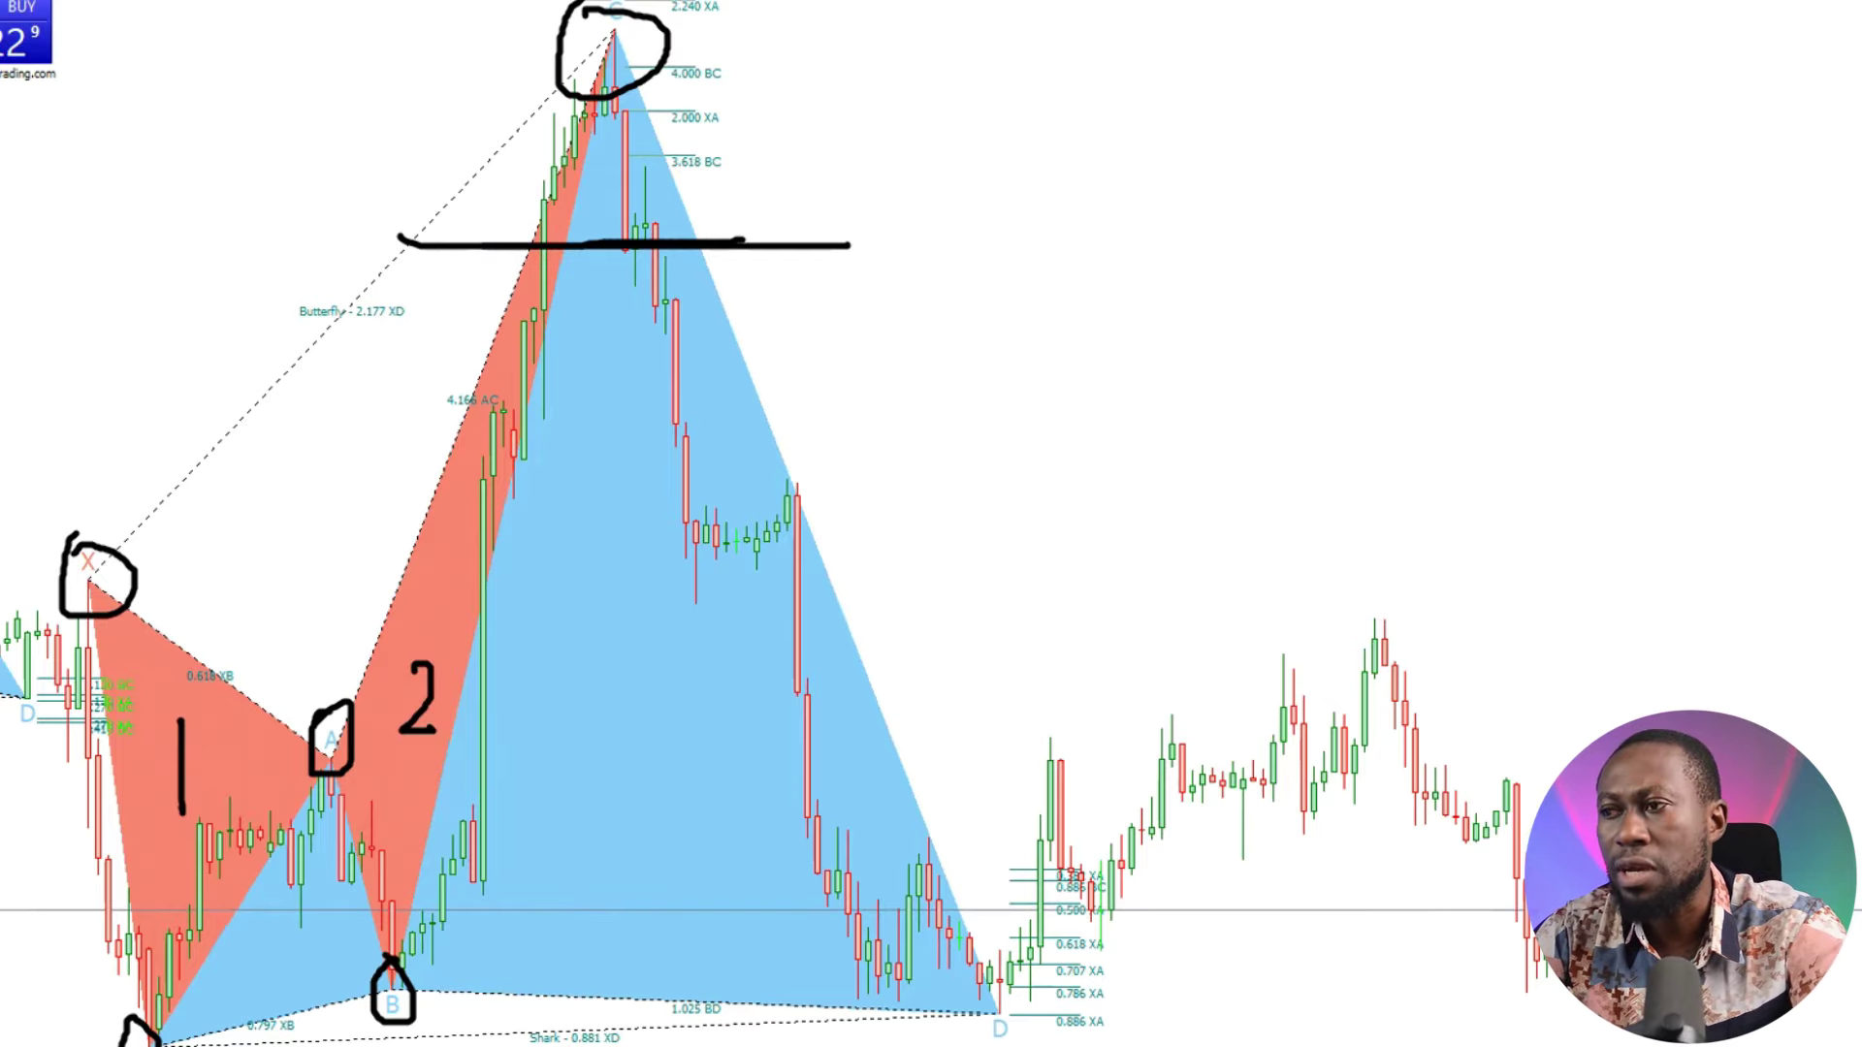
drag(625, 247, 836, 989)
drag(790, 945, 836, 989)
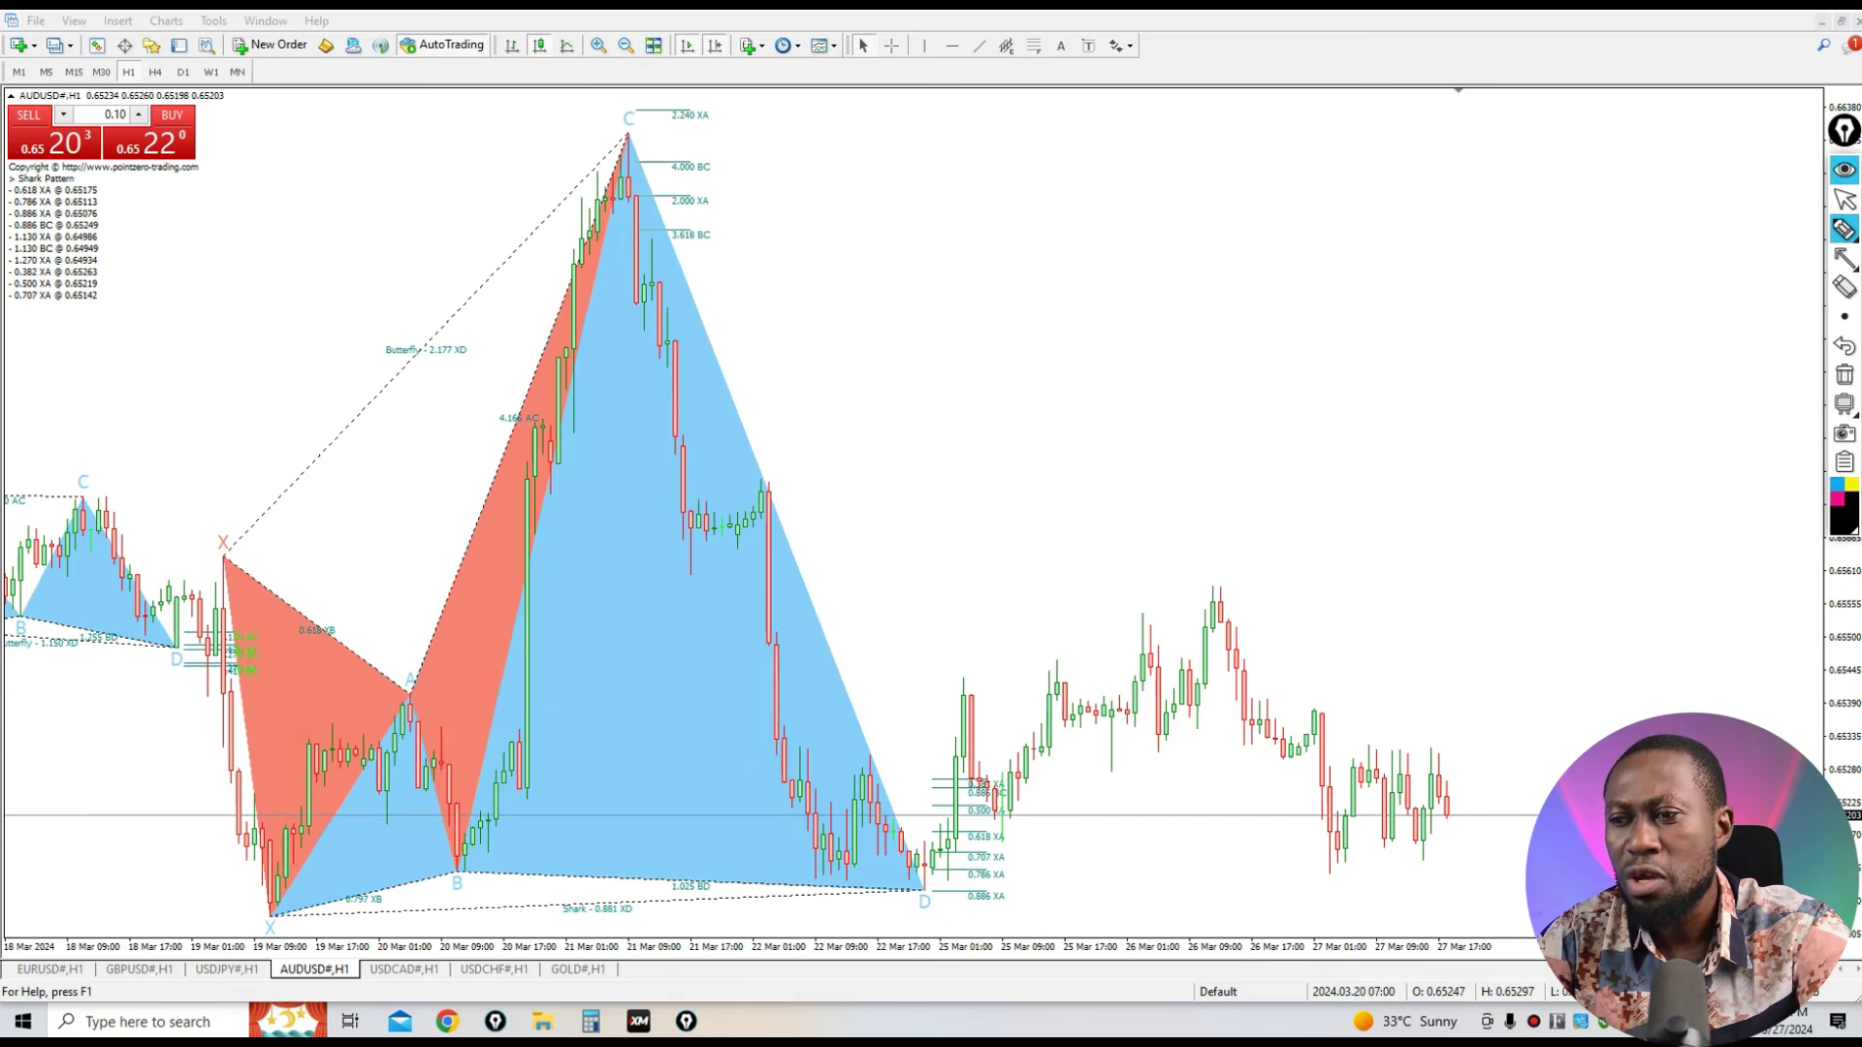
Circle the Shark pattern's X, A, B, C and D points with the pen.
mouse_move(289, 898)
mouse_down()
mouse_move(256, 916)
mouse_move(287, 902)
mouse_up()
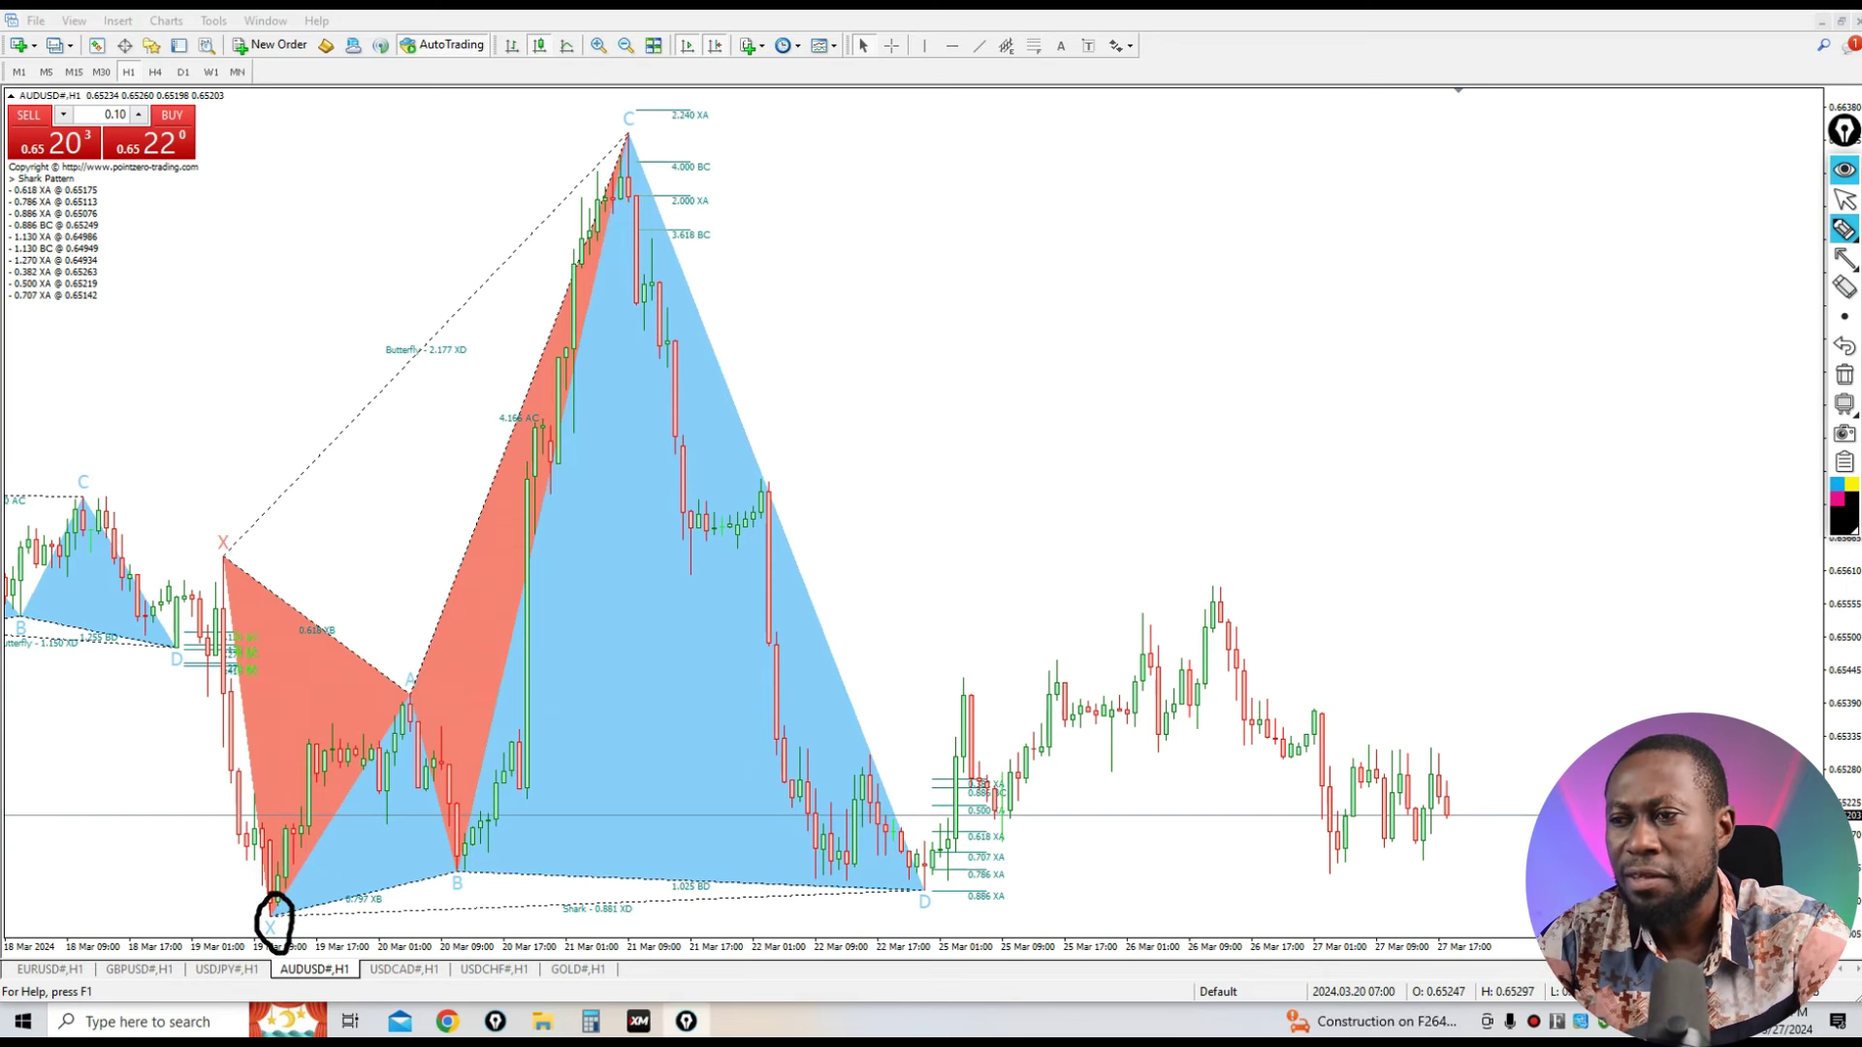
mouse_move(387, 712)
mouse_down()
mouse_move(403, 667)
mouse_move(393, 713)
mouse_up()
mouse_move(445, 902)
mouse_down()
mouse_move(465, 846)
mouse_move(448, 899)
mouse_up()
drag(648, 105, 620, 136)
drag(946, 855, 897, 861)
Draw a horizontal line near 0.6527 and the expected rise after D, then clear marks.
drag(803, 778, 1212, 778)
mouse_move(963, 771)
mouse_down()
mouse_move(979, 679)
mouse_move(1093, 667)
mouse_up()
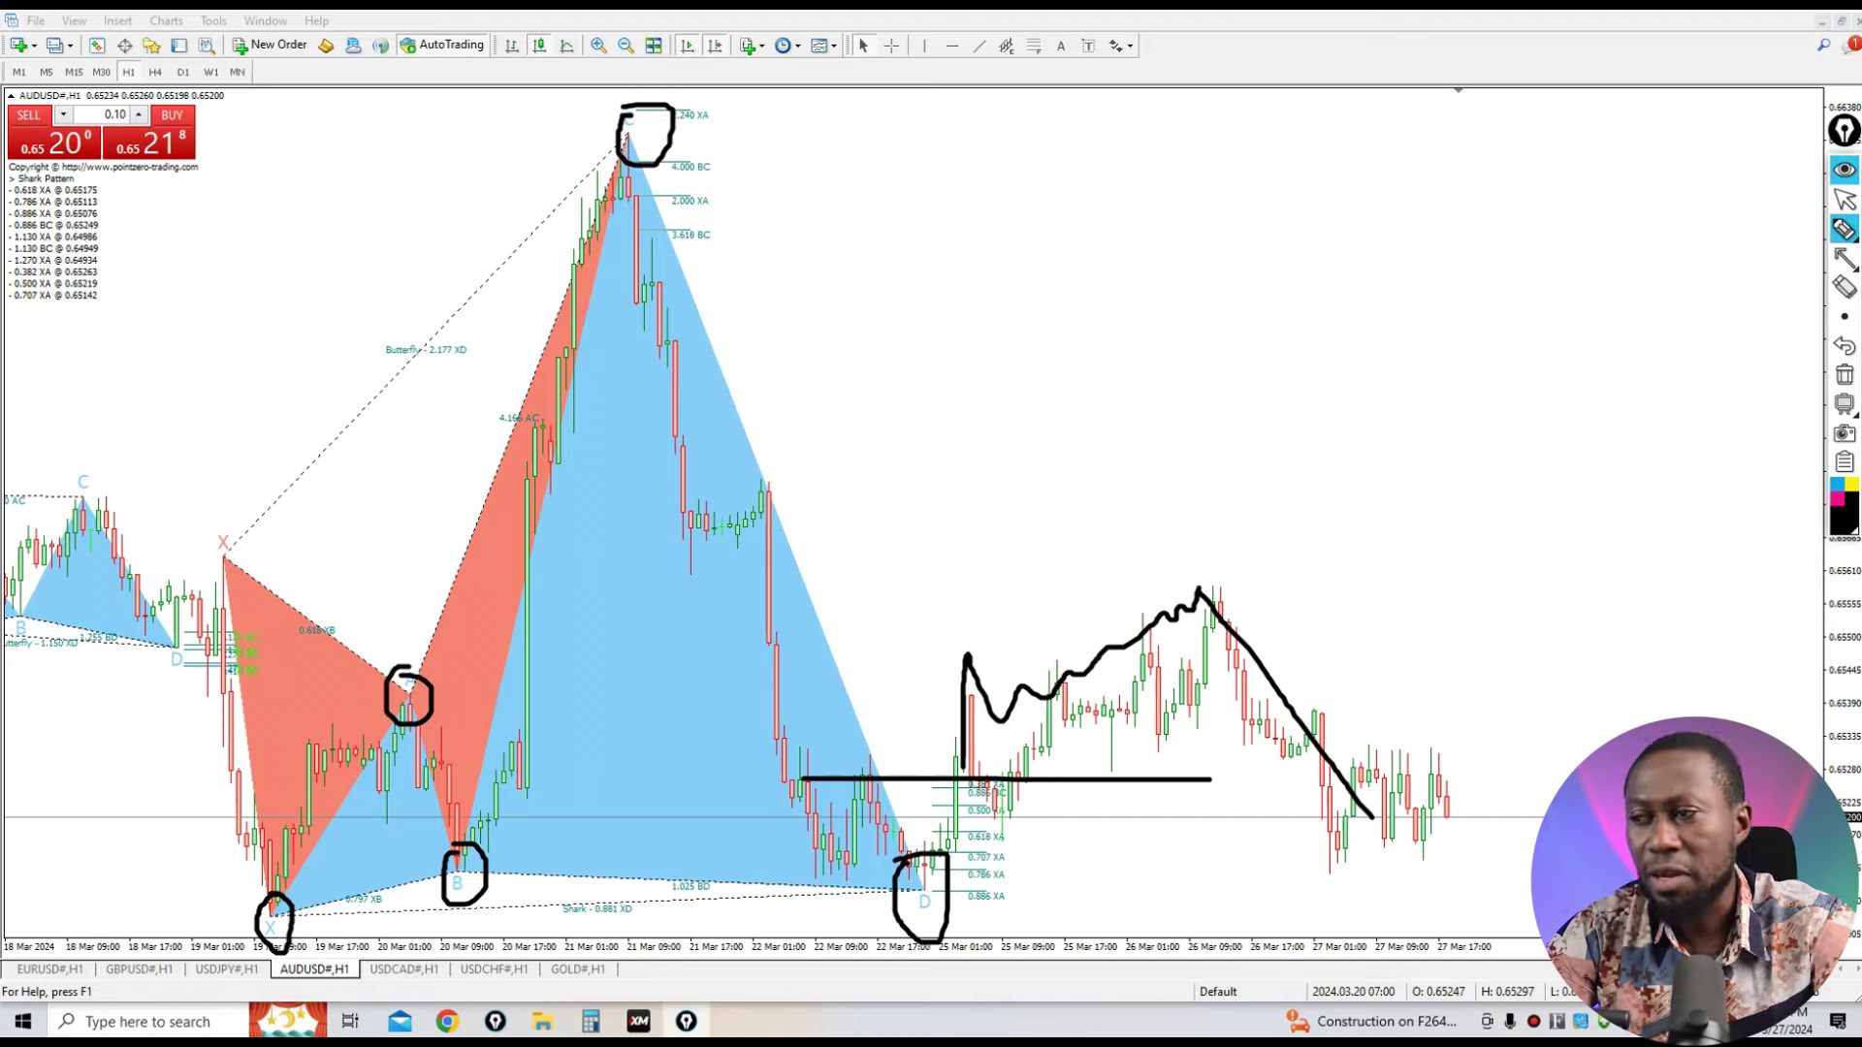
key(ctrl+Delete)
Leave drawing mode and scroll the chart back and forth to review the patterns.
key(ctrl+F1)
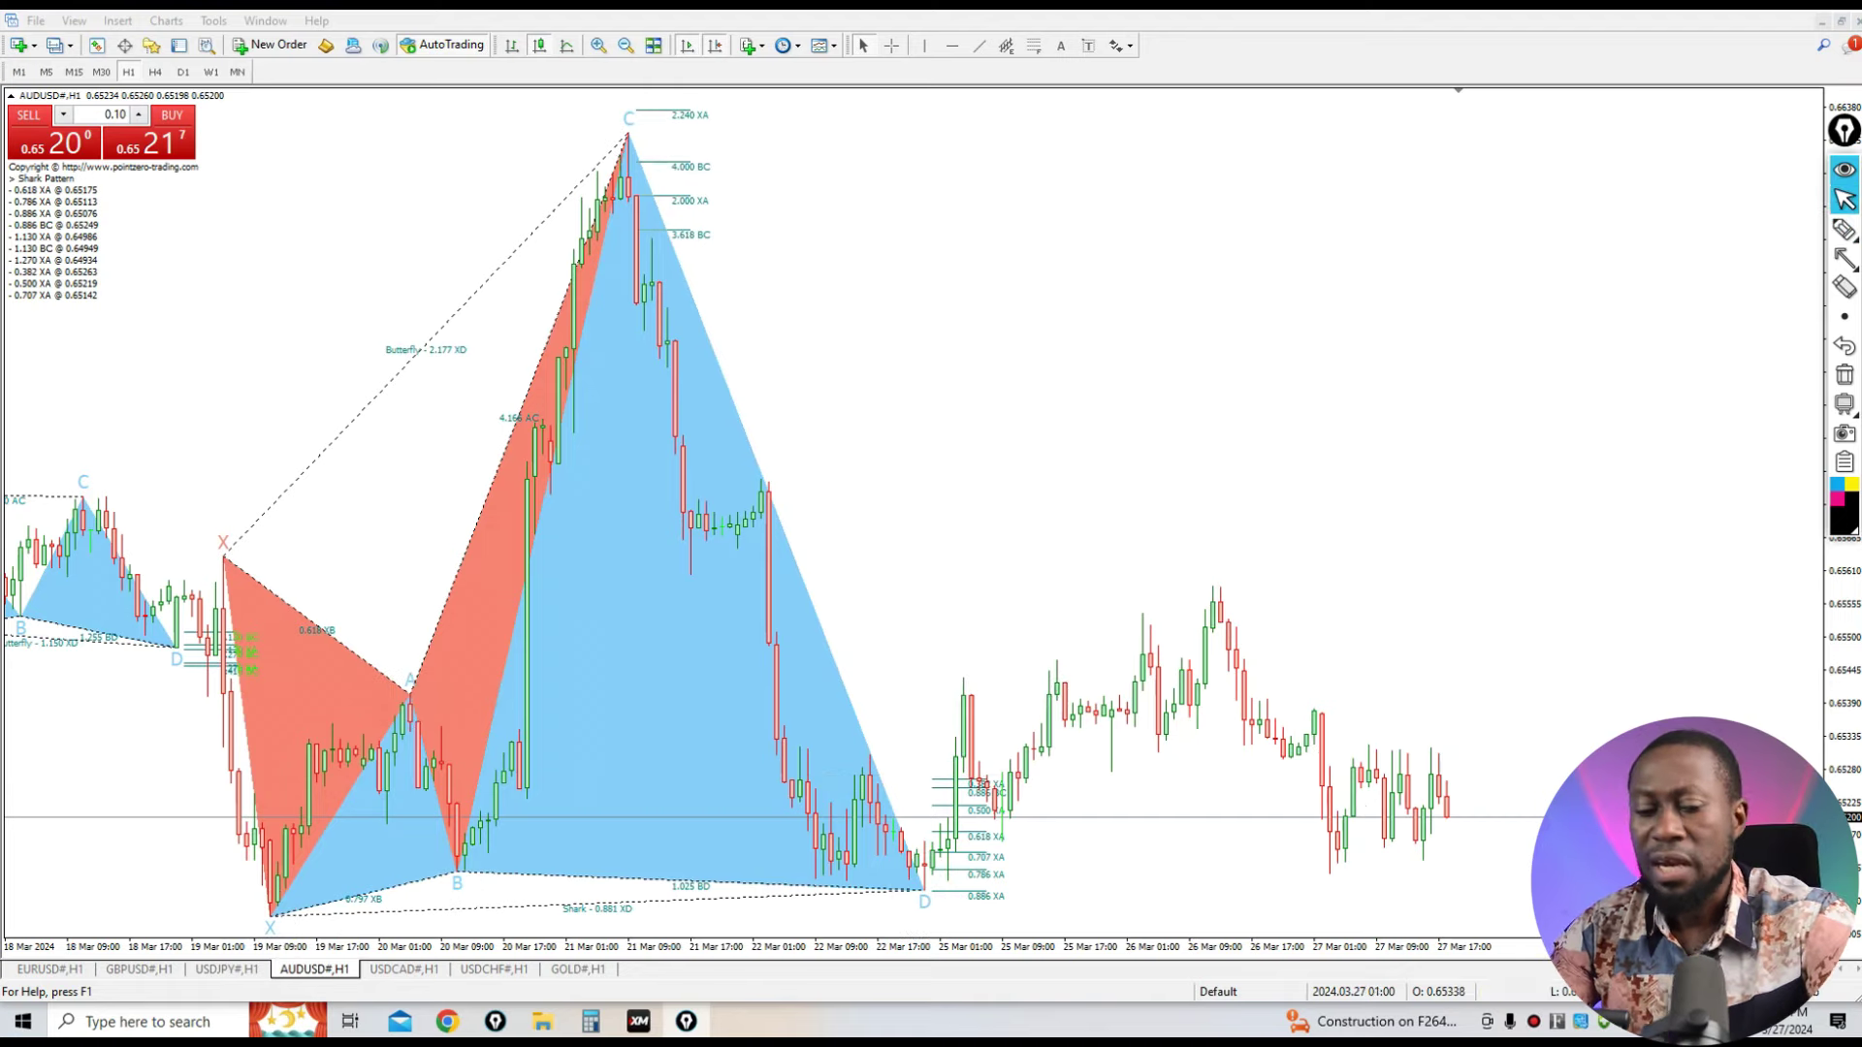
scroll(911, 524, left, 5)
scroll(912, 524, right, 4)
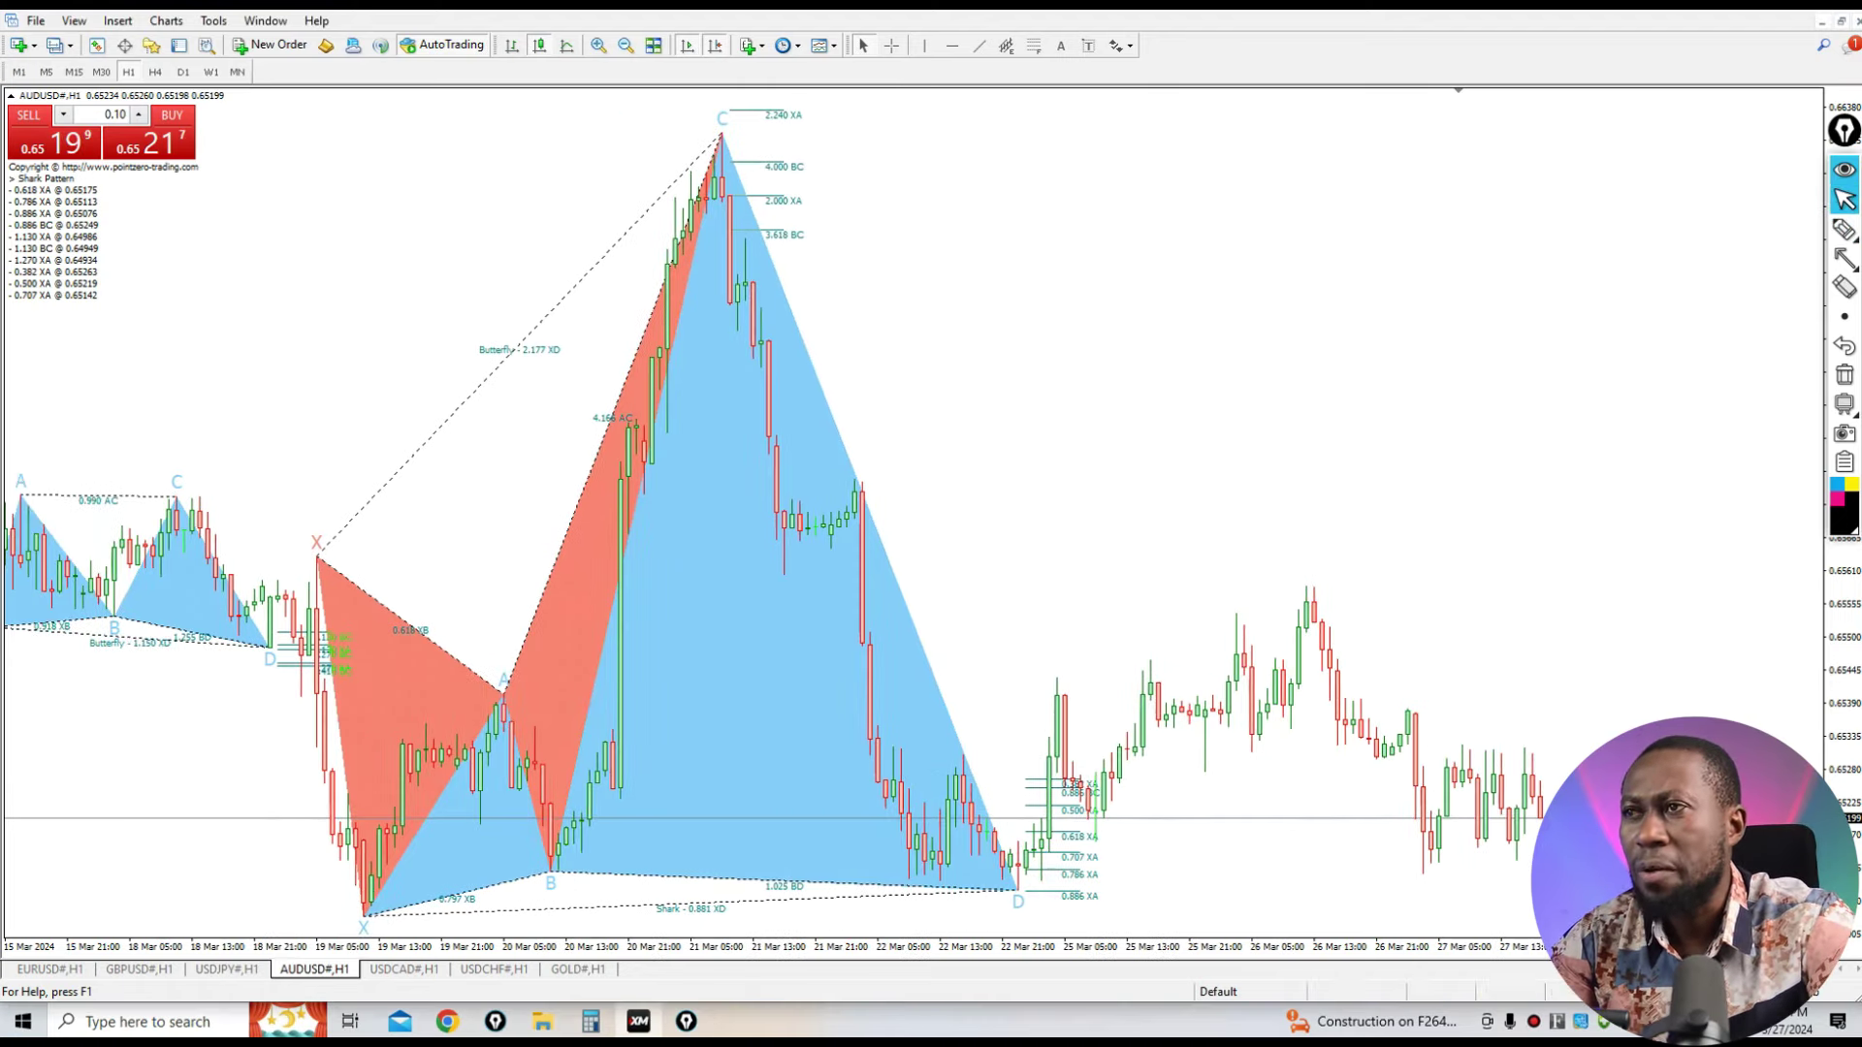
scroll(912, 524, right, 1)
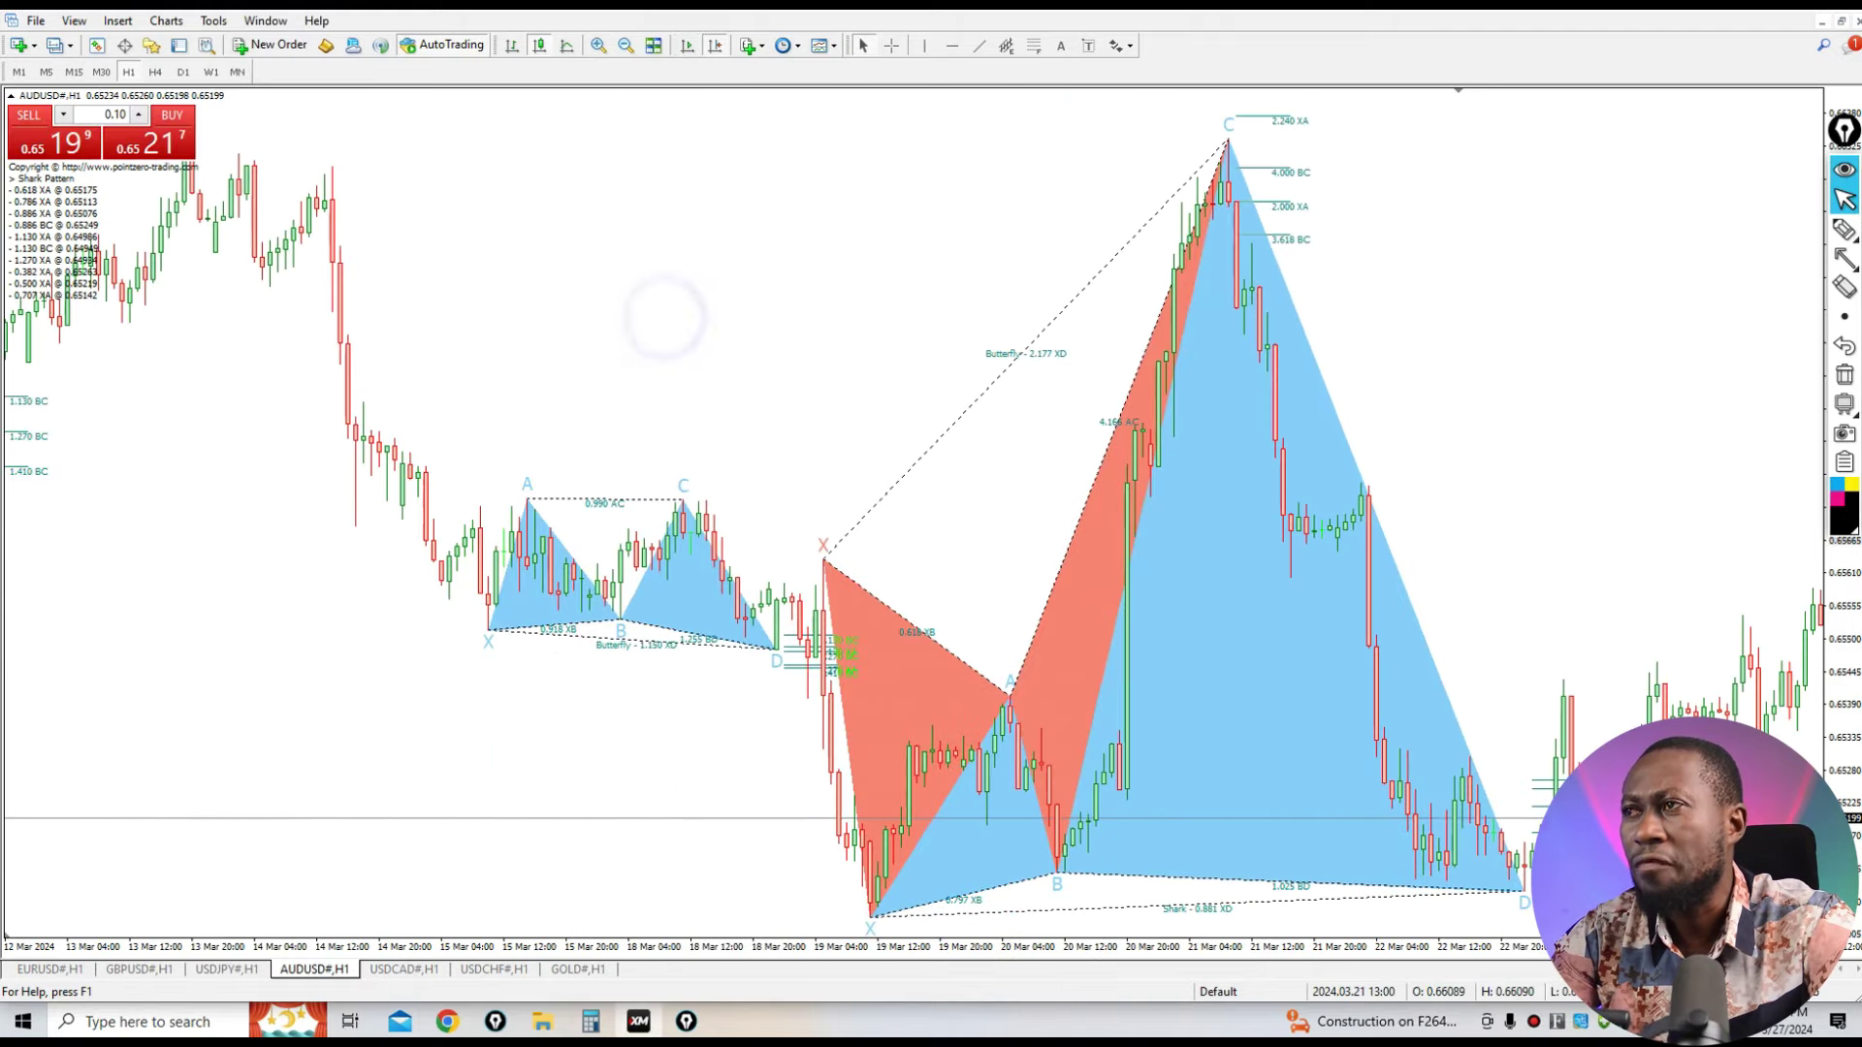
scroll(665, 311, left, 6)
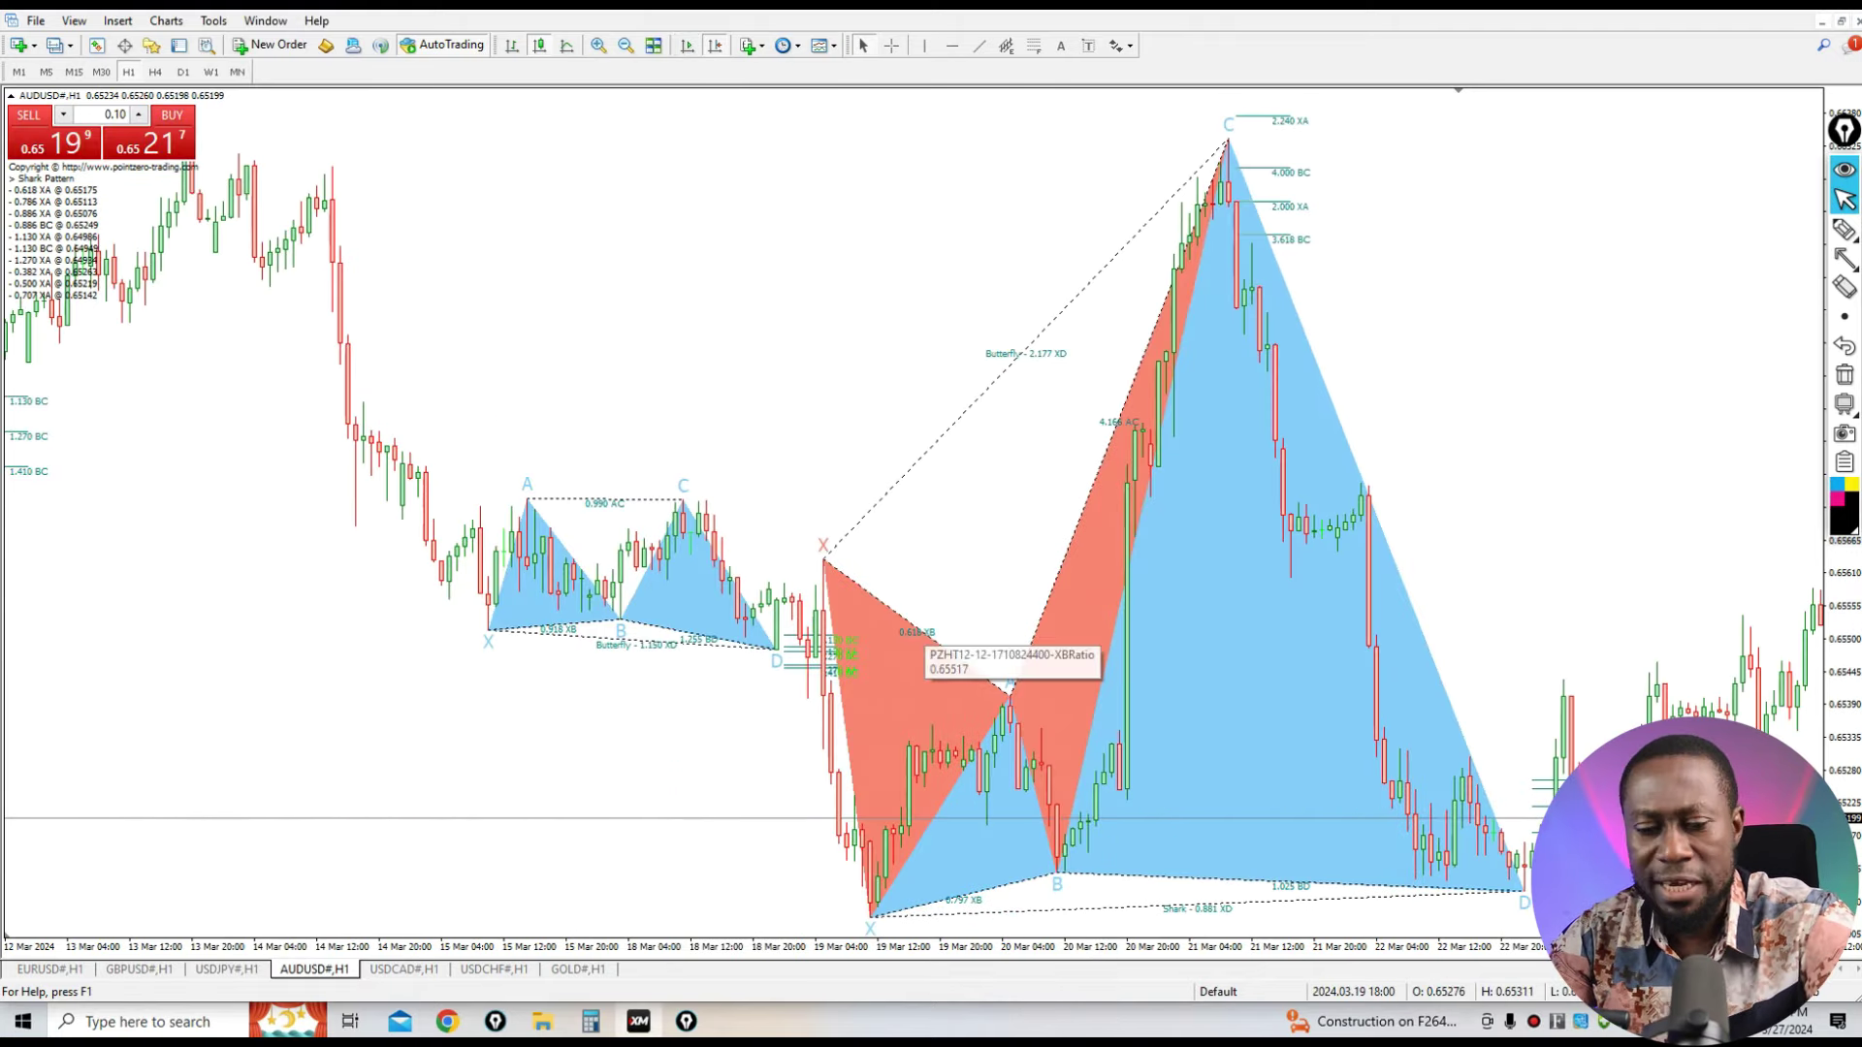
Circle the smaller Butterfly pattern and draw a line from it, then erase and exit pen.
click(1844, 230)
mouse_move(517, 463)
mouse_down()
mouse_move(548, 688)
mouse_move(793, 645)
mouse_move(482, 519)
mouse_up()
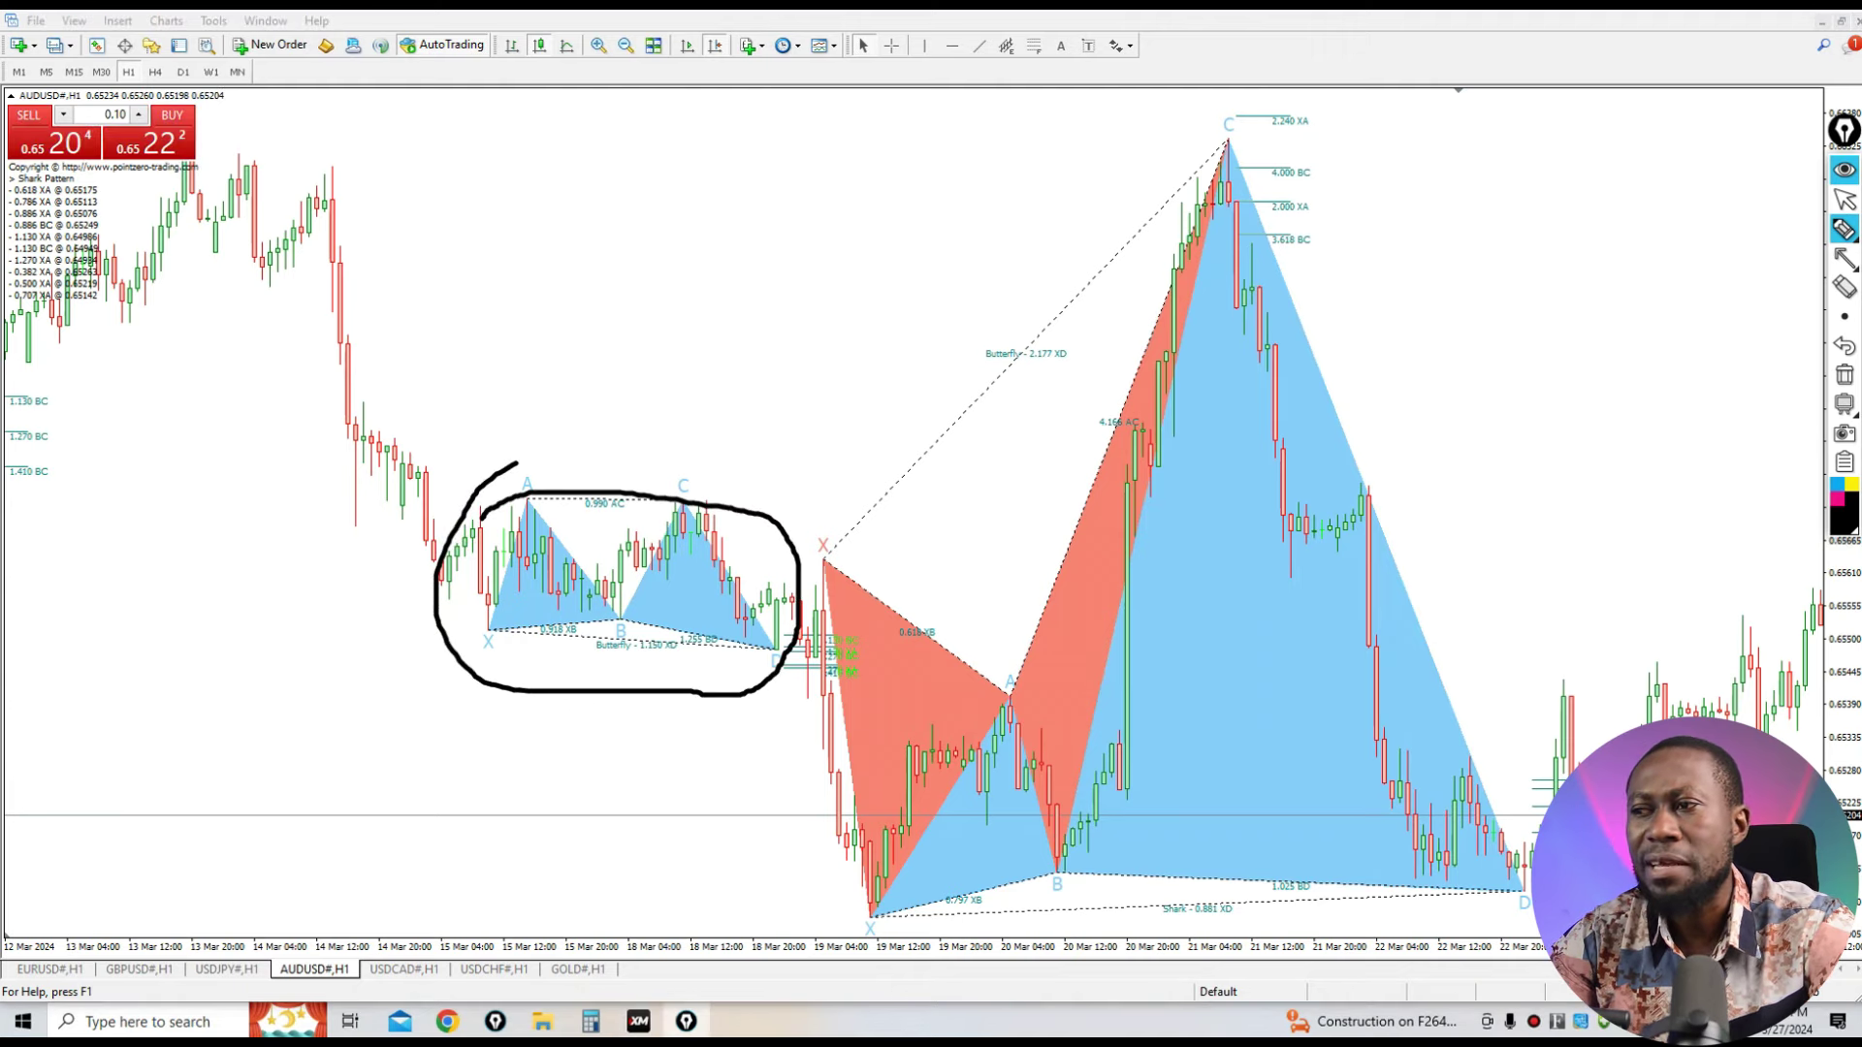
drag(688, 659, 972, 671)
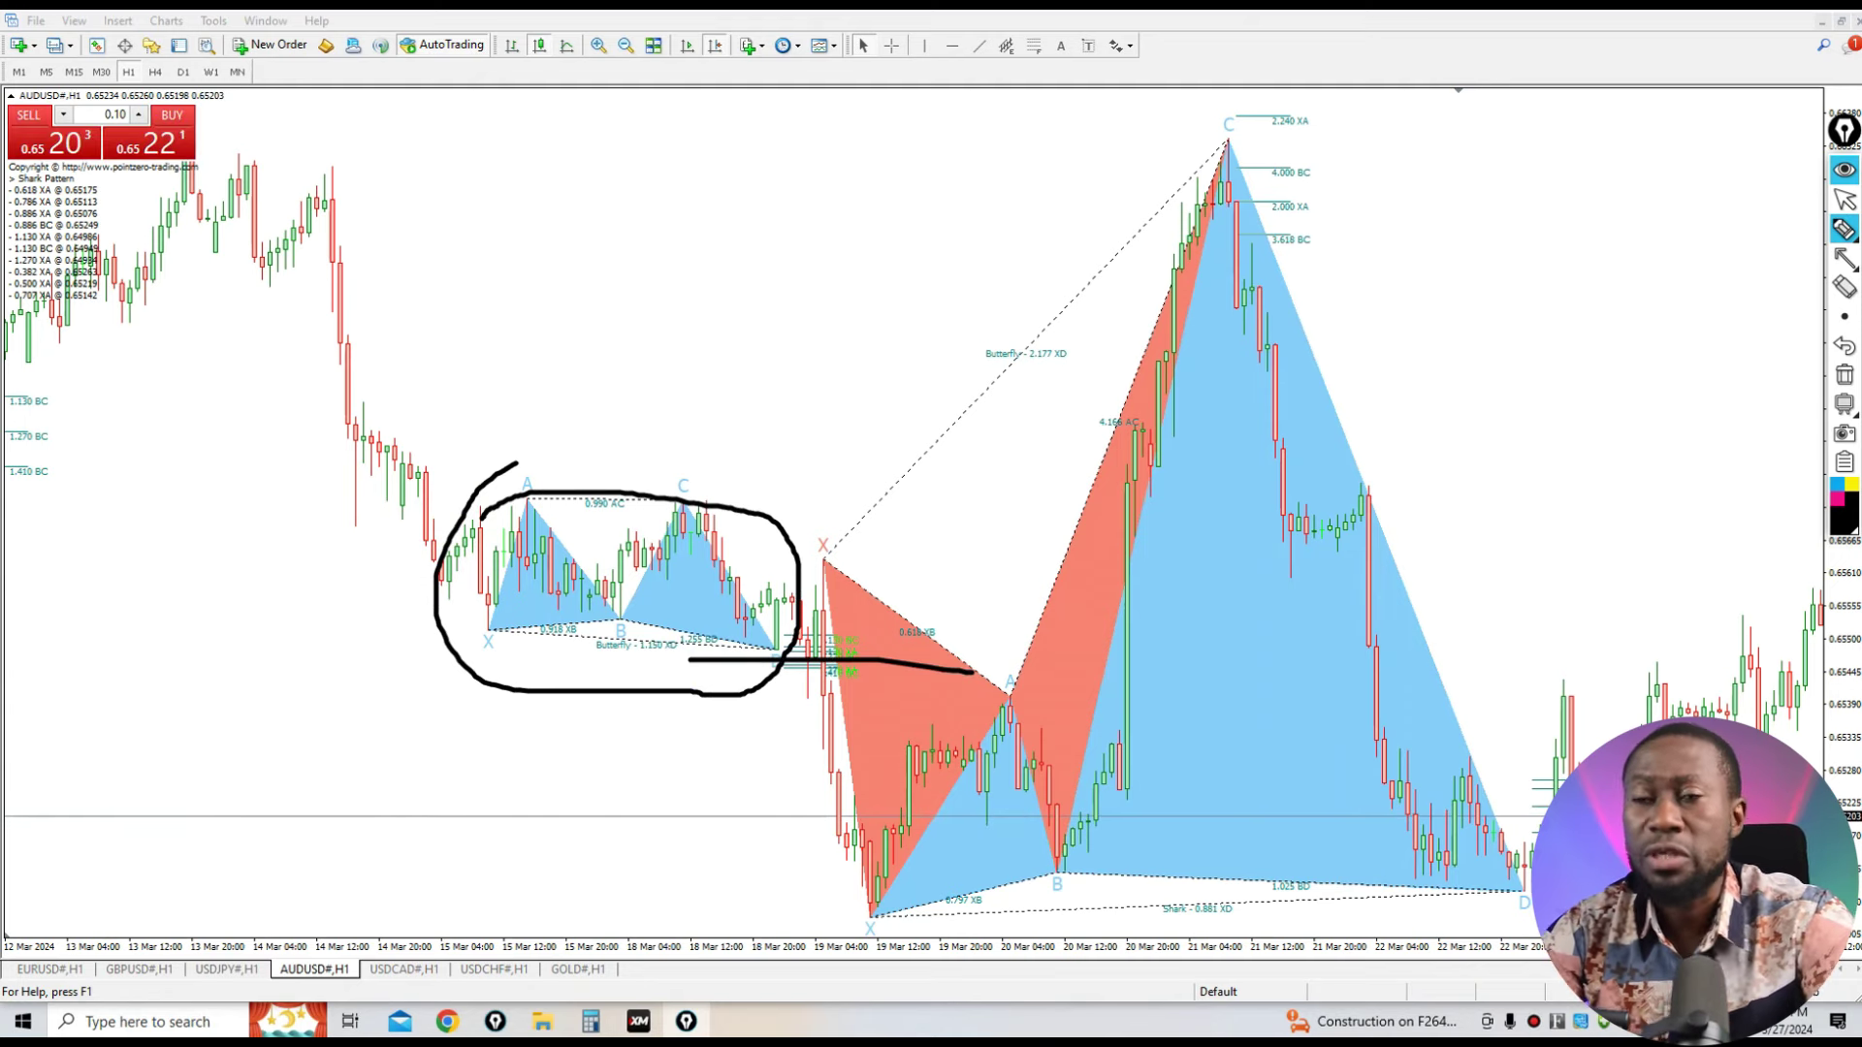
key(ctrl+shift+c)
key(Escape)
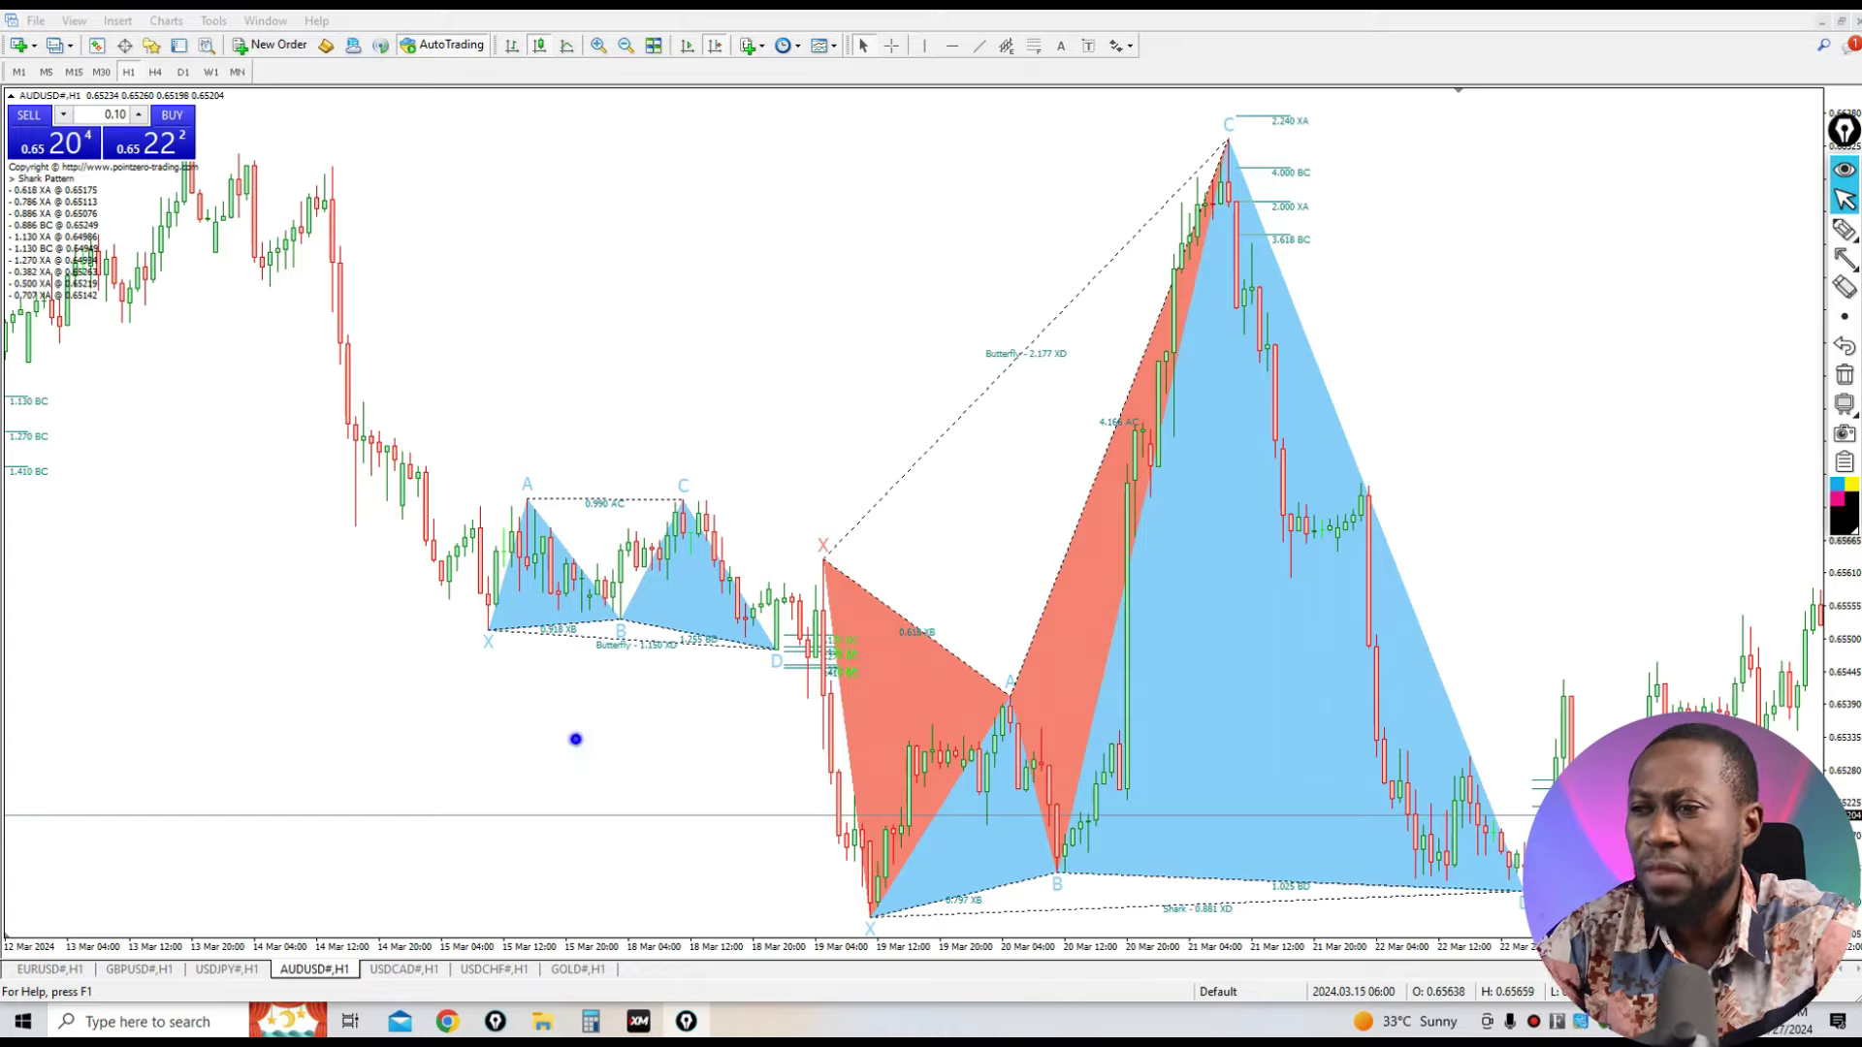
Move the chart back to early March to bring the Gartley pattern into view.
scroll(575, 739, up, 5)
scroll(539, 516, up, 5)
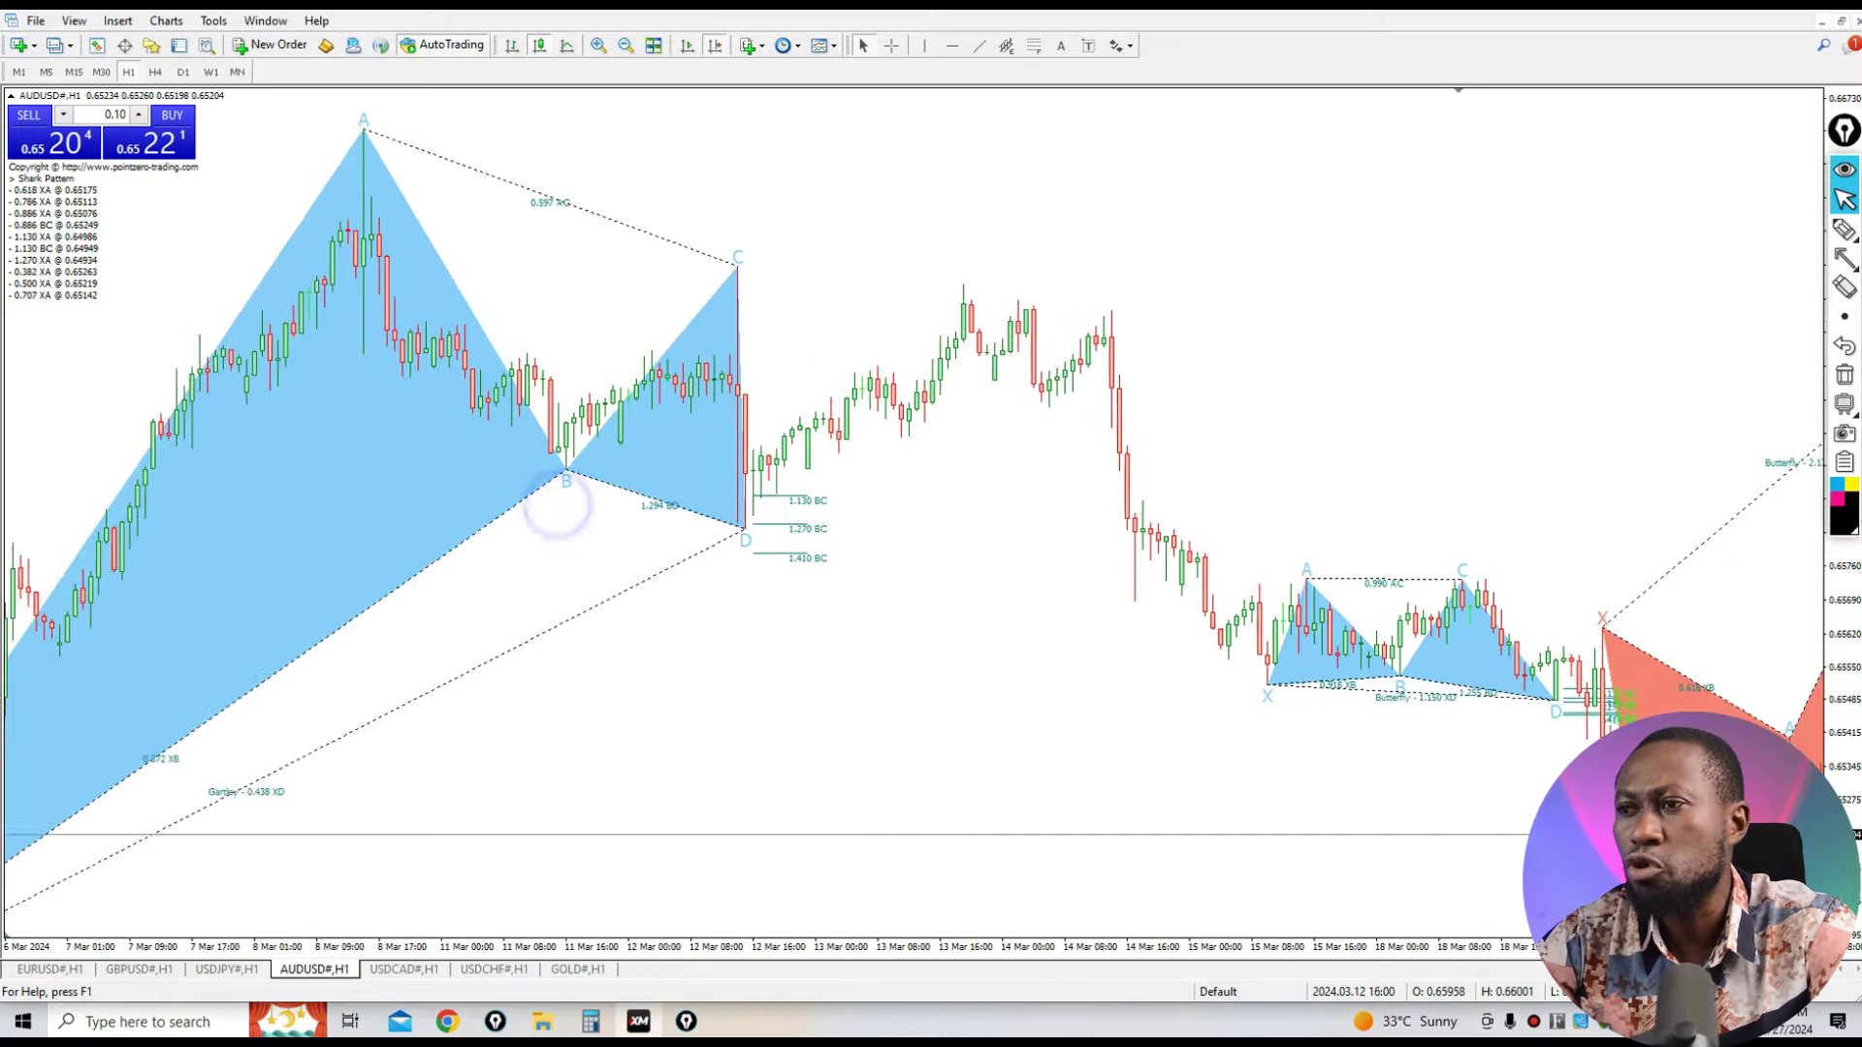
drag(773, 589, 842, 589)
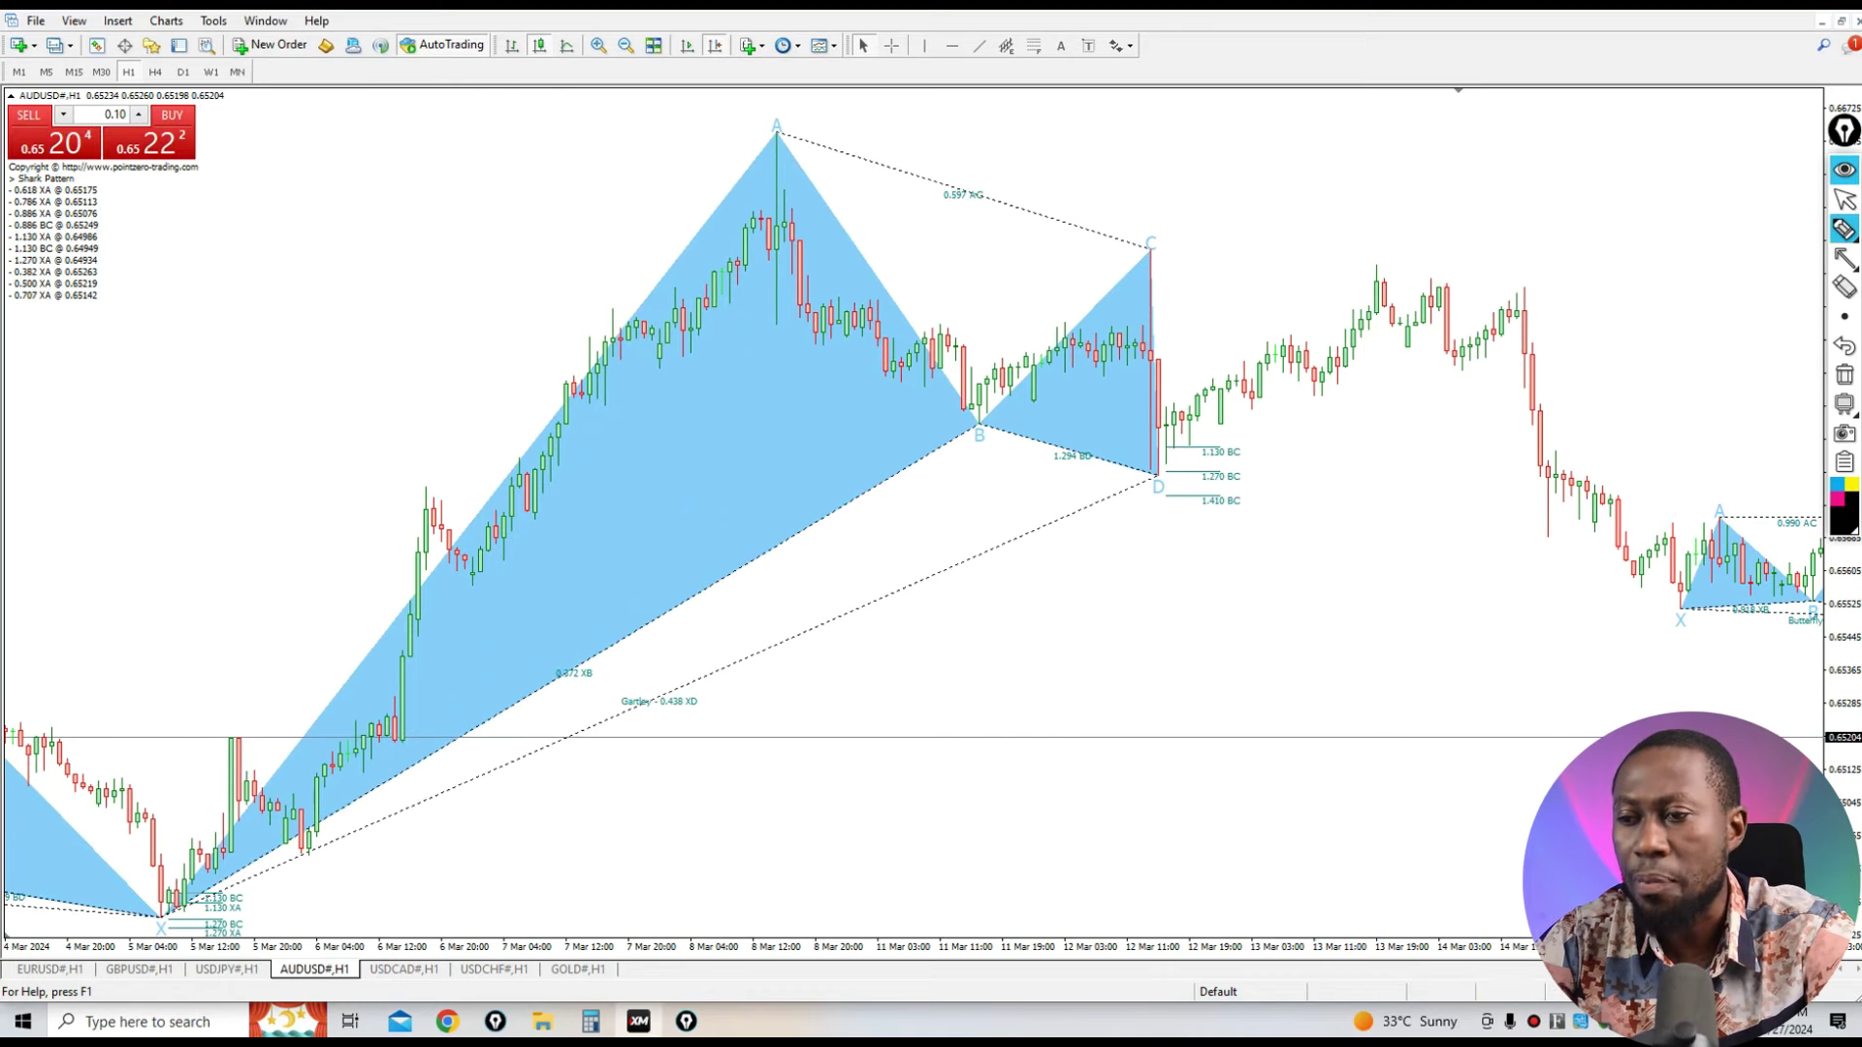
Circle the Gartley pattern's X, A, B, C and D points with the pen.
mouse_move(153, 879)
mouse_down()
mouse_move(145, 909)
mouse_move(185, 887)
mouse_up()
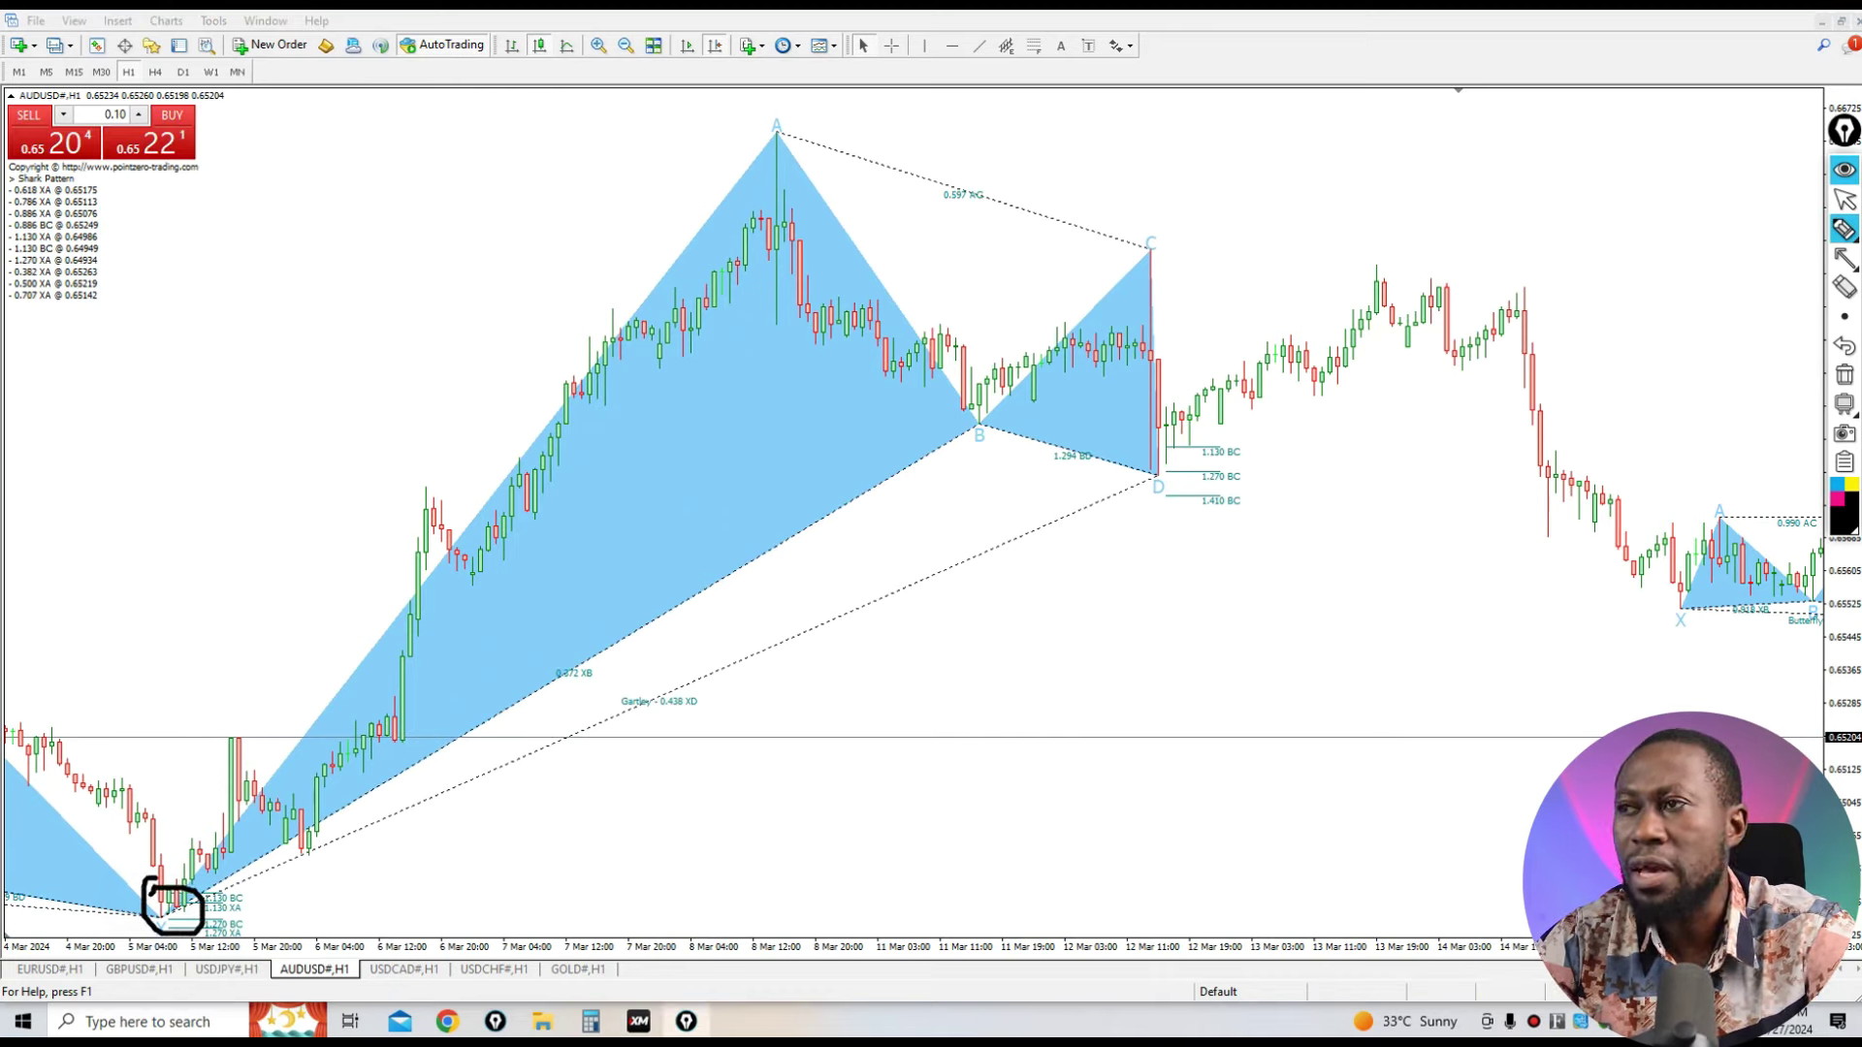
mouse_move(737, 110)
mouse_down()
mouse_move(751, 192)
mouse_move(723, 145)
mouse_up()
mouse_move(980, 387)
mouse_down()
mouse_move(963, 398)
mouse_move(1009, 393)
mouse_up()
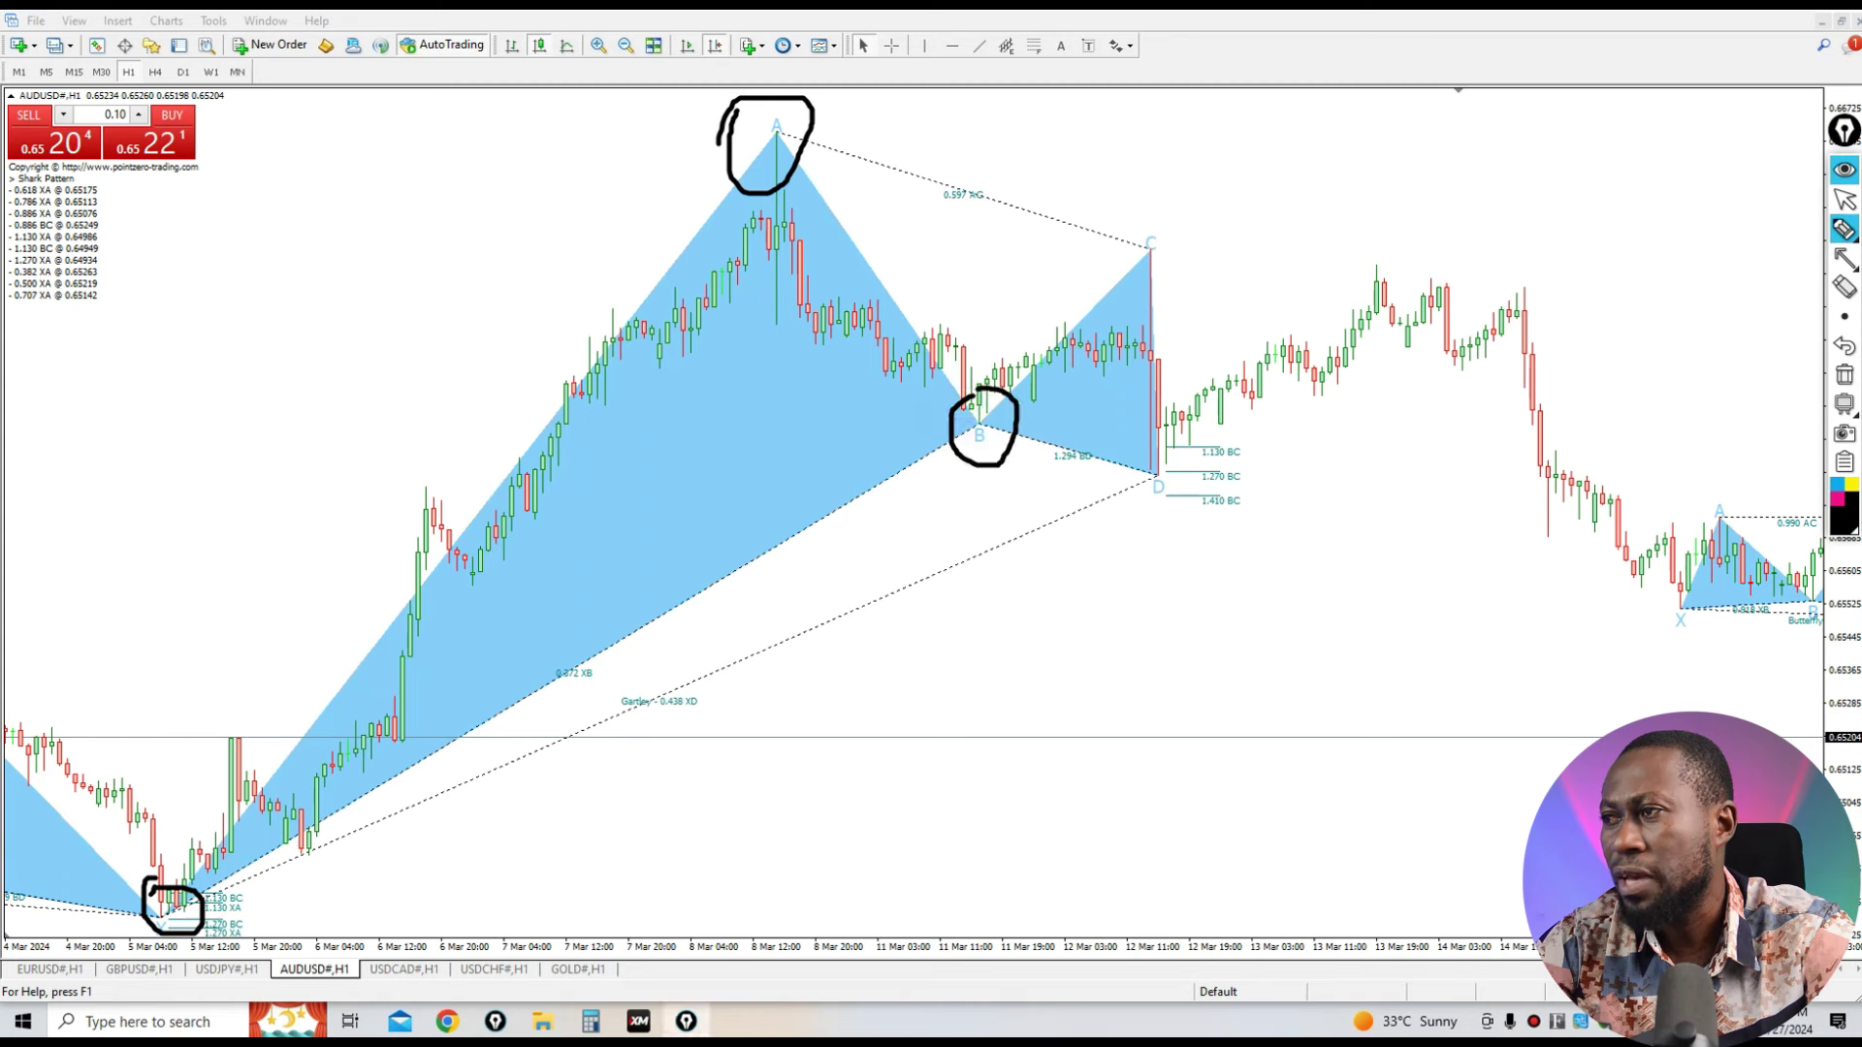
mouse_move(1142, 212)
mouse_down()
mouse_move(1154, 289)
mouse_move(1168, 215)
mouse_up()
mouse_move(1162, 448)
mouse_down()
mouse_move(1130, 516)
mouse_move(1172, 456)
mouse_move(1284, 407)
mouse_move(1228, 366)
mouse_move(1348, 269)
mouse_move(1440, 260)
mouse_up()
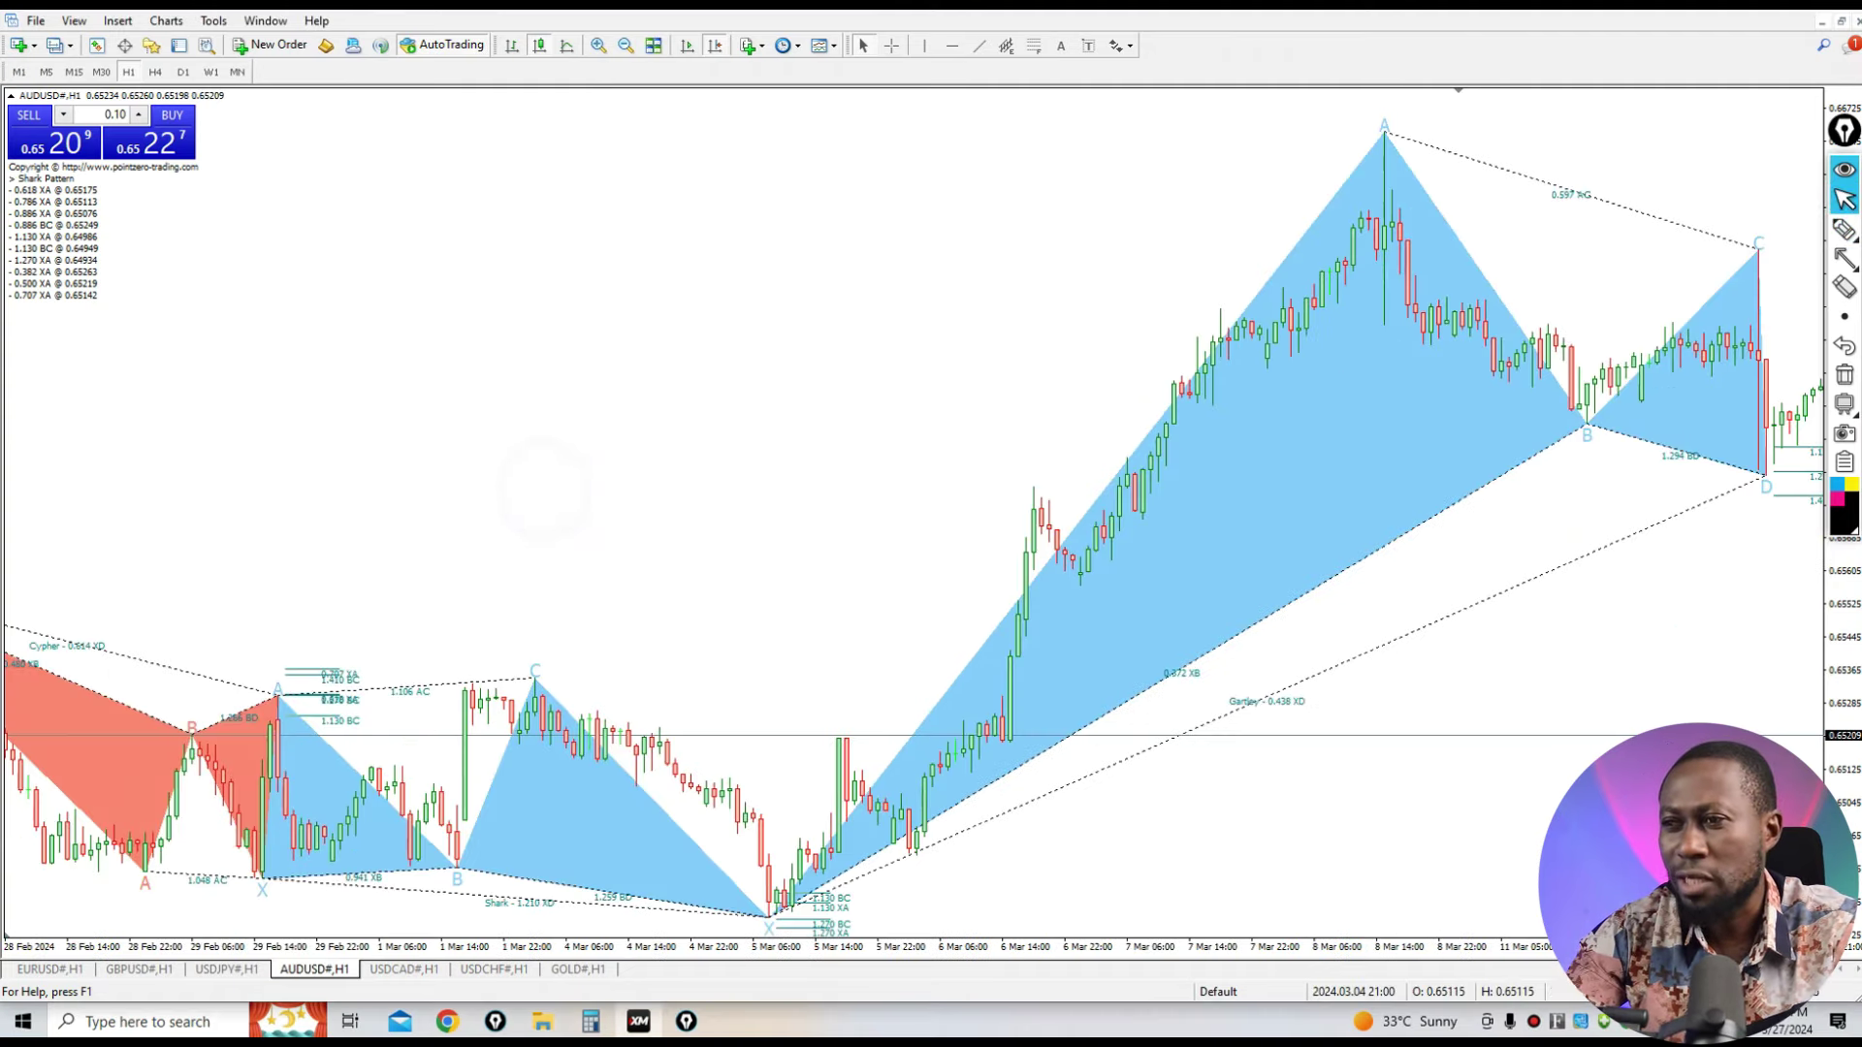
Scroll to the 26 Feb Shark pattern and loop its A, X, B and C points.
scroll(548, 490, down, 5)
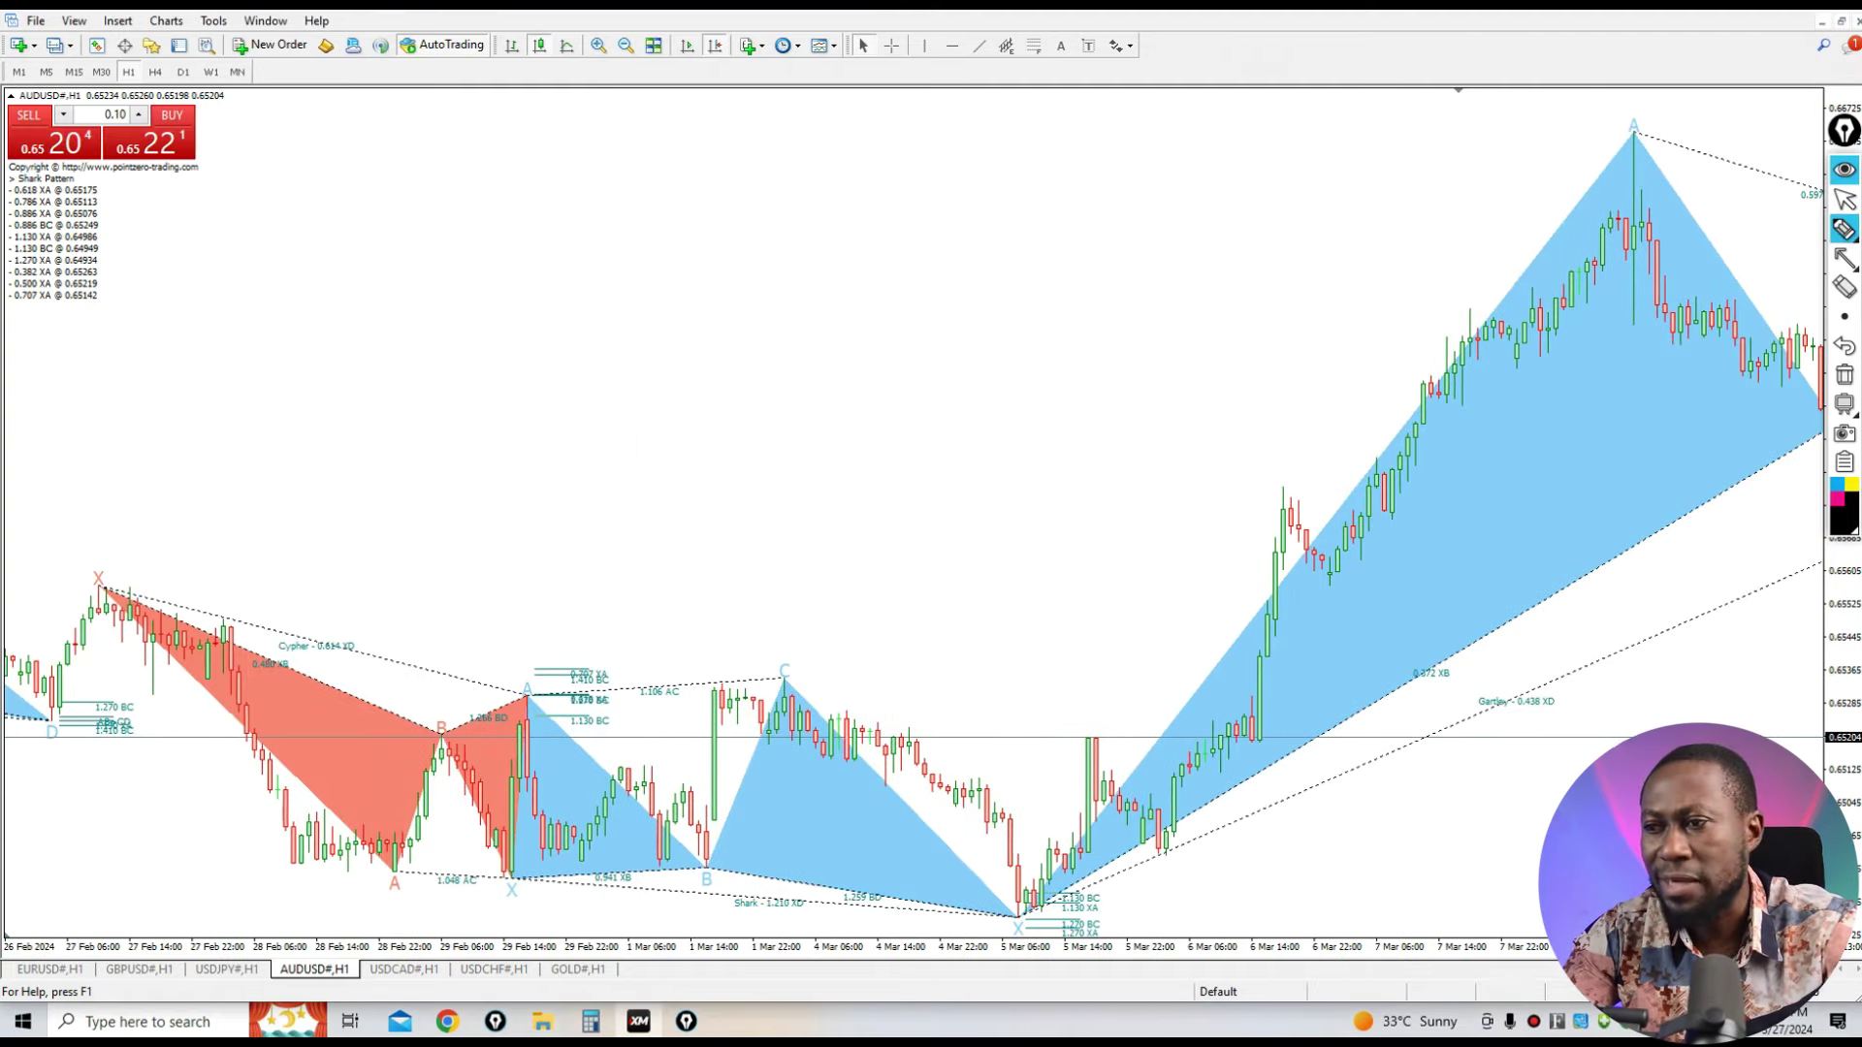
drag(520, 676, 569, 679)
drag(501, 866, 529, 870)
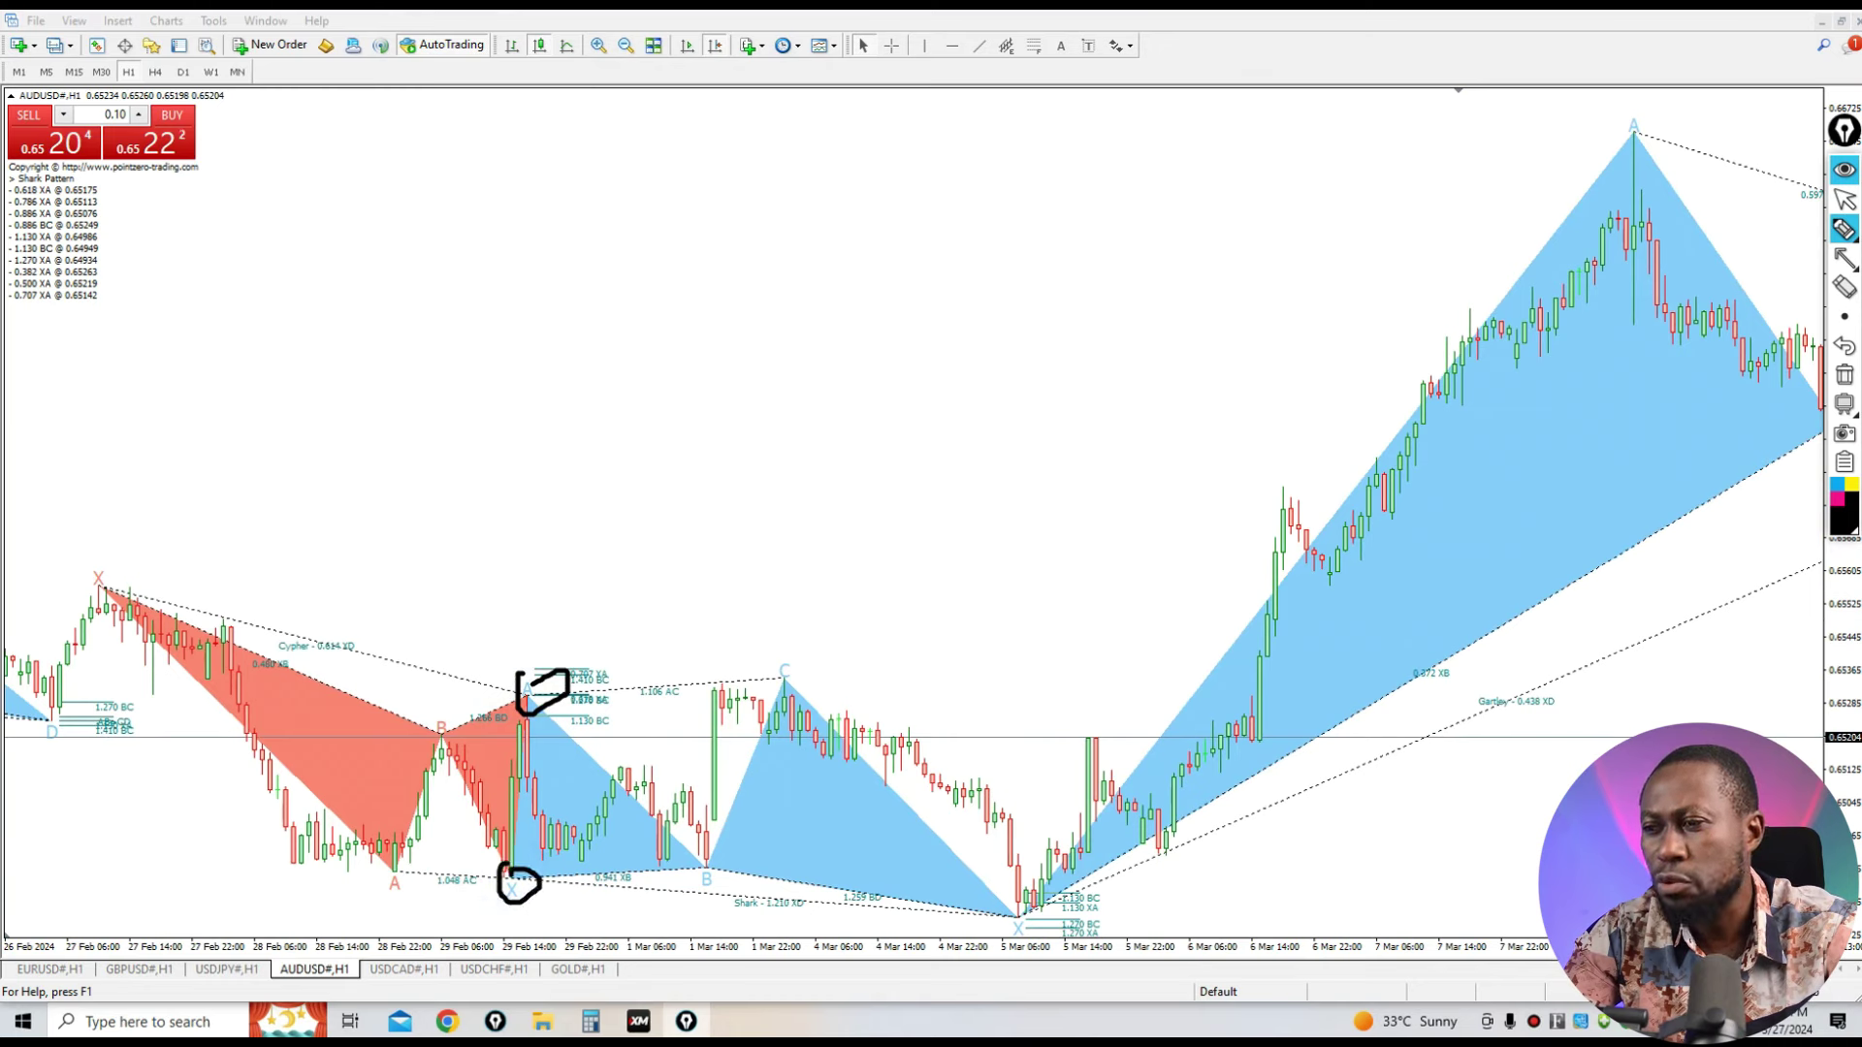
mouse_move(684, 852)
mouse_down()
mouse_move(722, 878)
mouse_move(691, 854)
mouse_up()
mouse_move(776, 645)
mouse_down()
mouse_move(761, 665)
mouse_move(809, 679)
mouse_up()
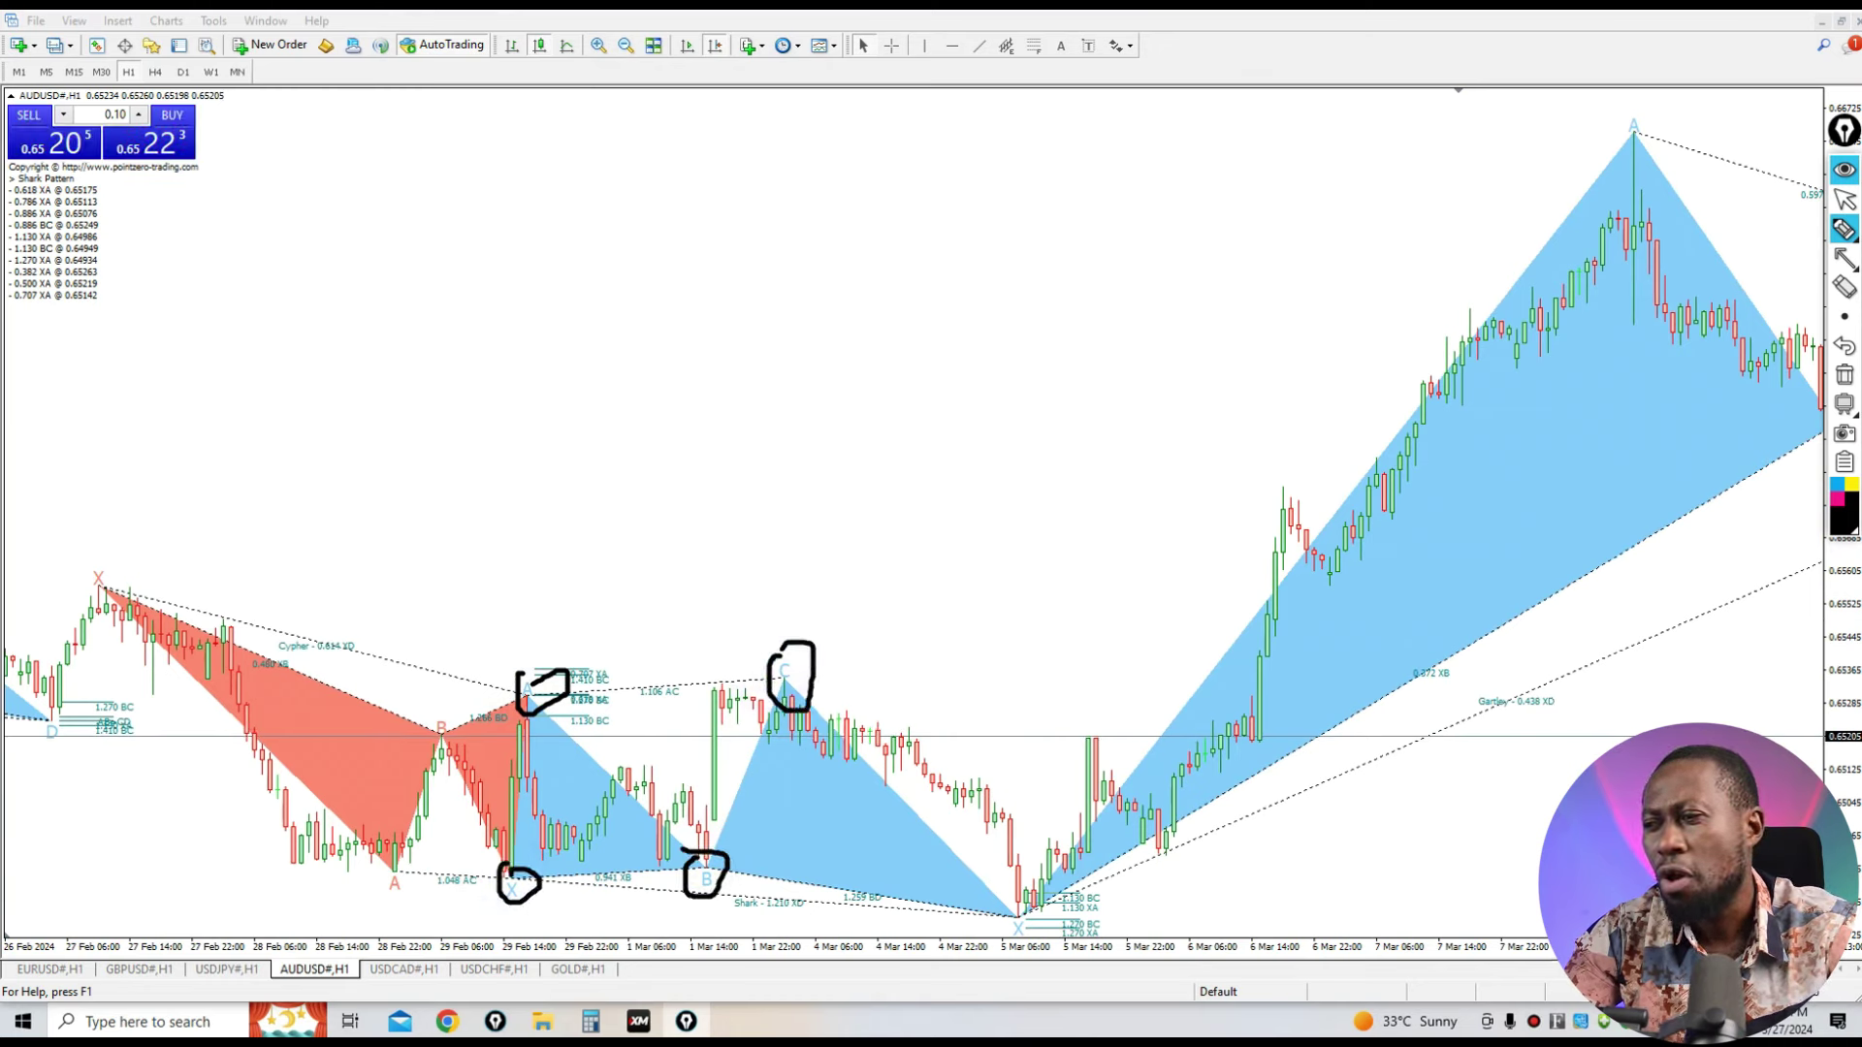
Circle the final low, draw two level lines near it, and sketch the expected bounce.
mouse_move(1003, 910)
mouse_down()
mouse_move(1009, 888)
mouse_move(1125, 854)
mouse_up()
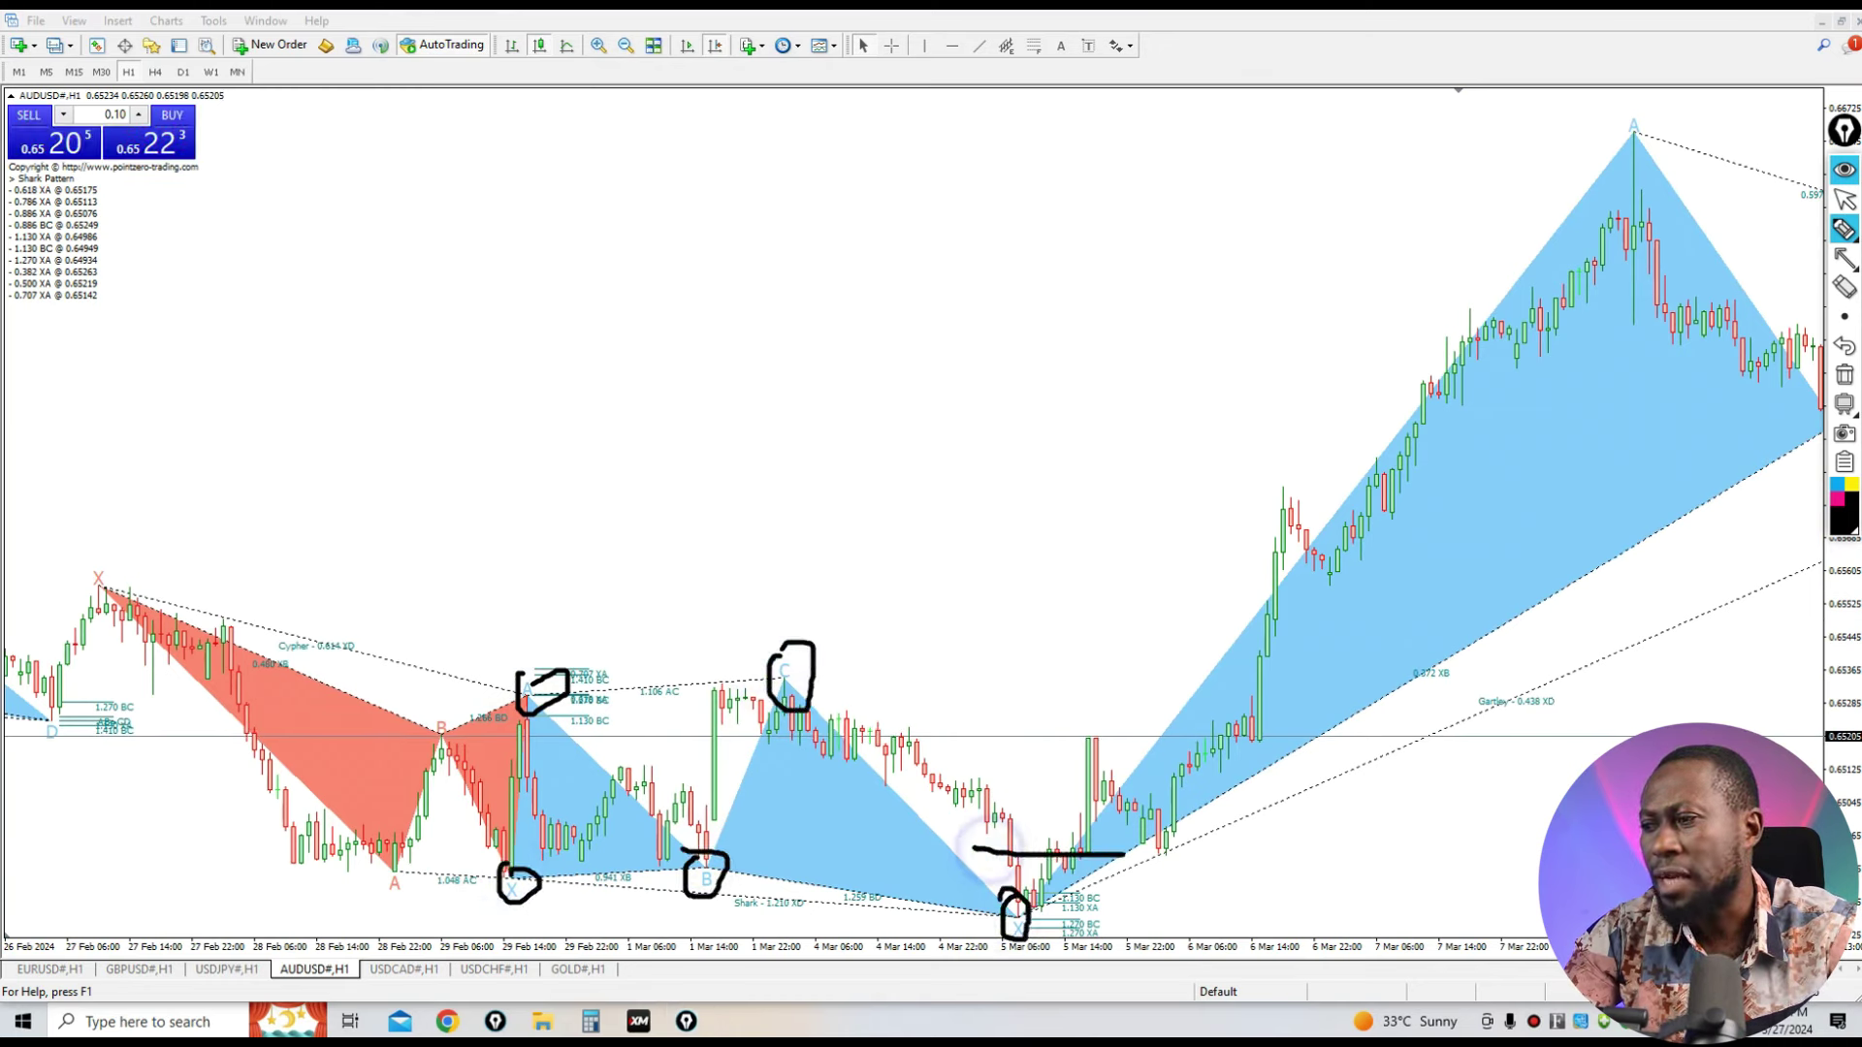
drag(967, 843, 1165, 846)
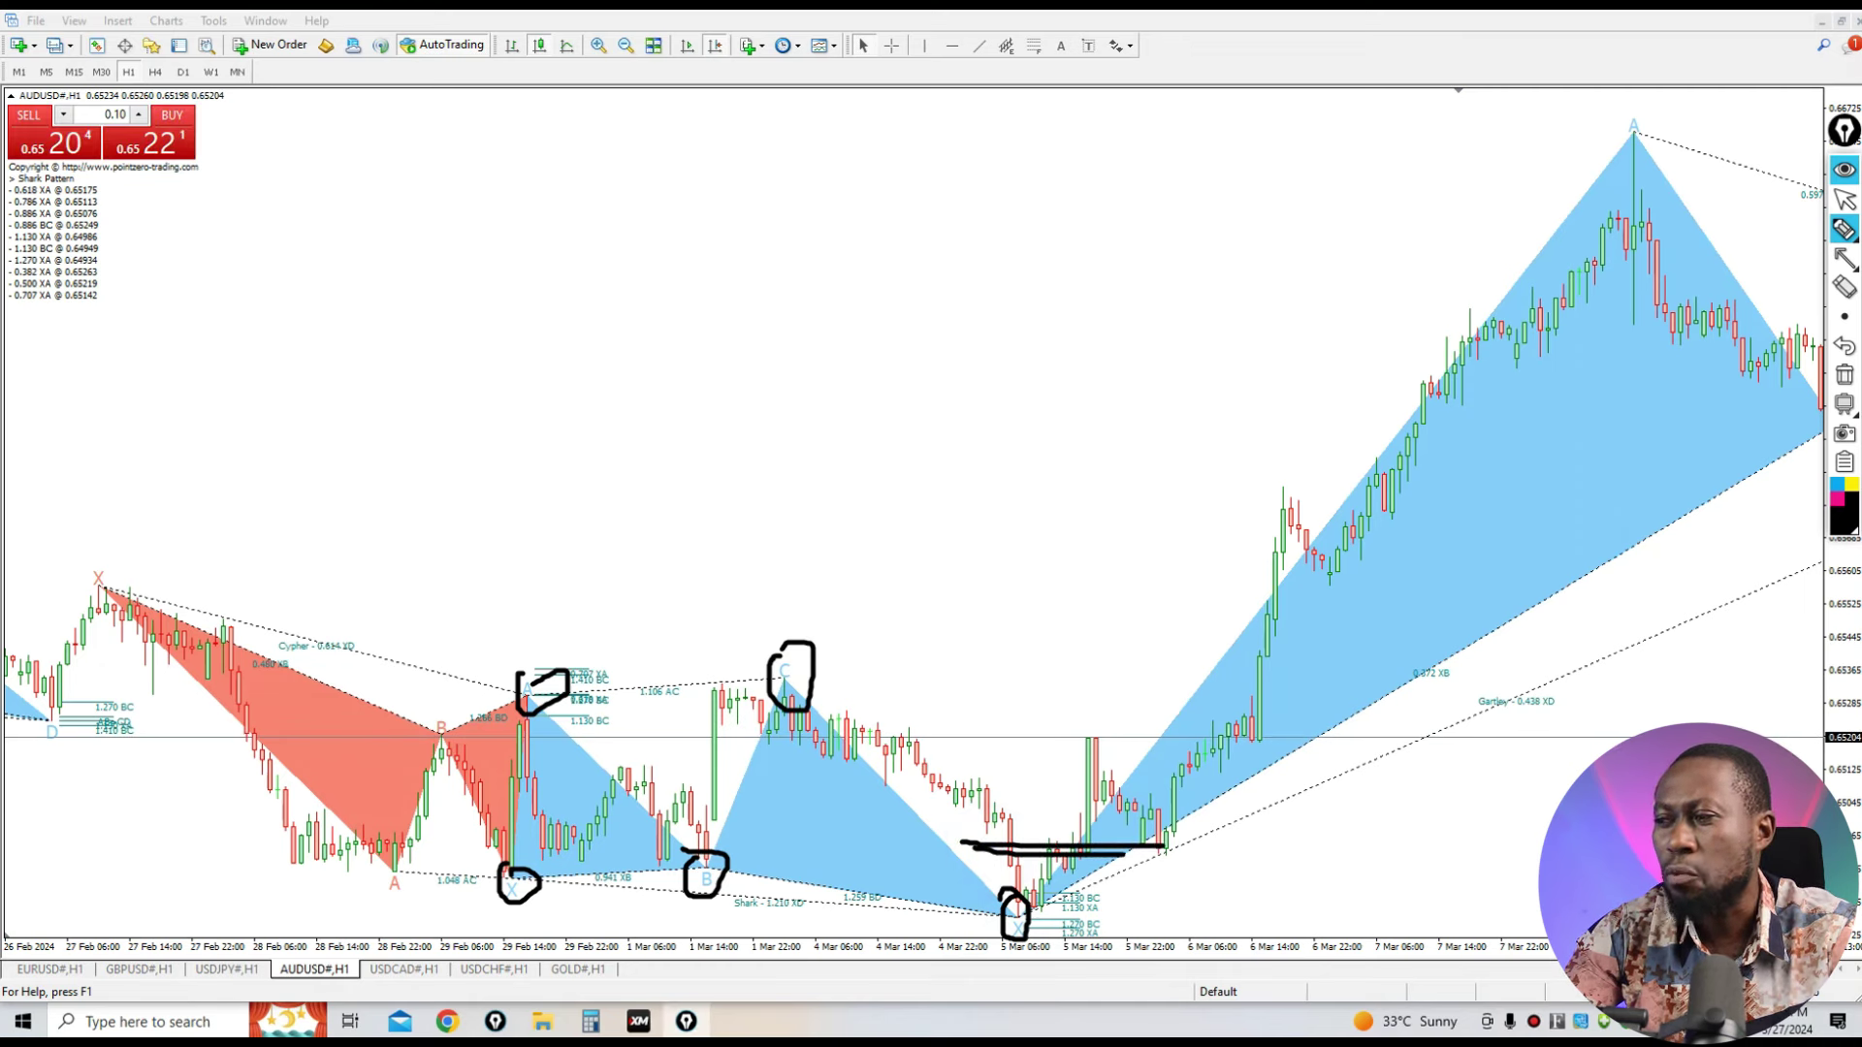
mouse_move(1079, 824)
mouse_down()
mouse_move(1078, 771)
mouse_move(1174, 836)
mouse_move(1278, 500)
mouse_move(1618, 201)
mouse_up()
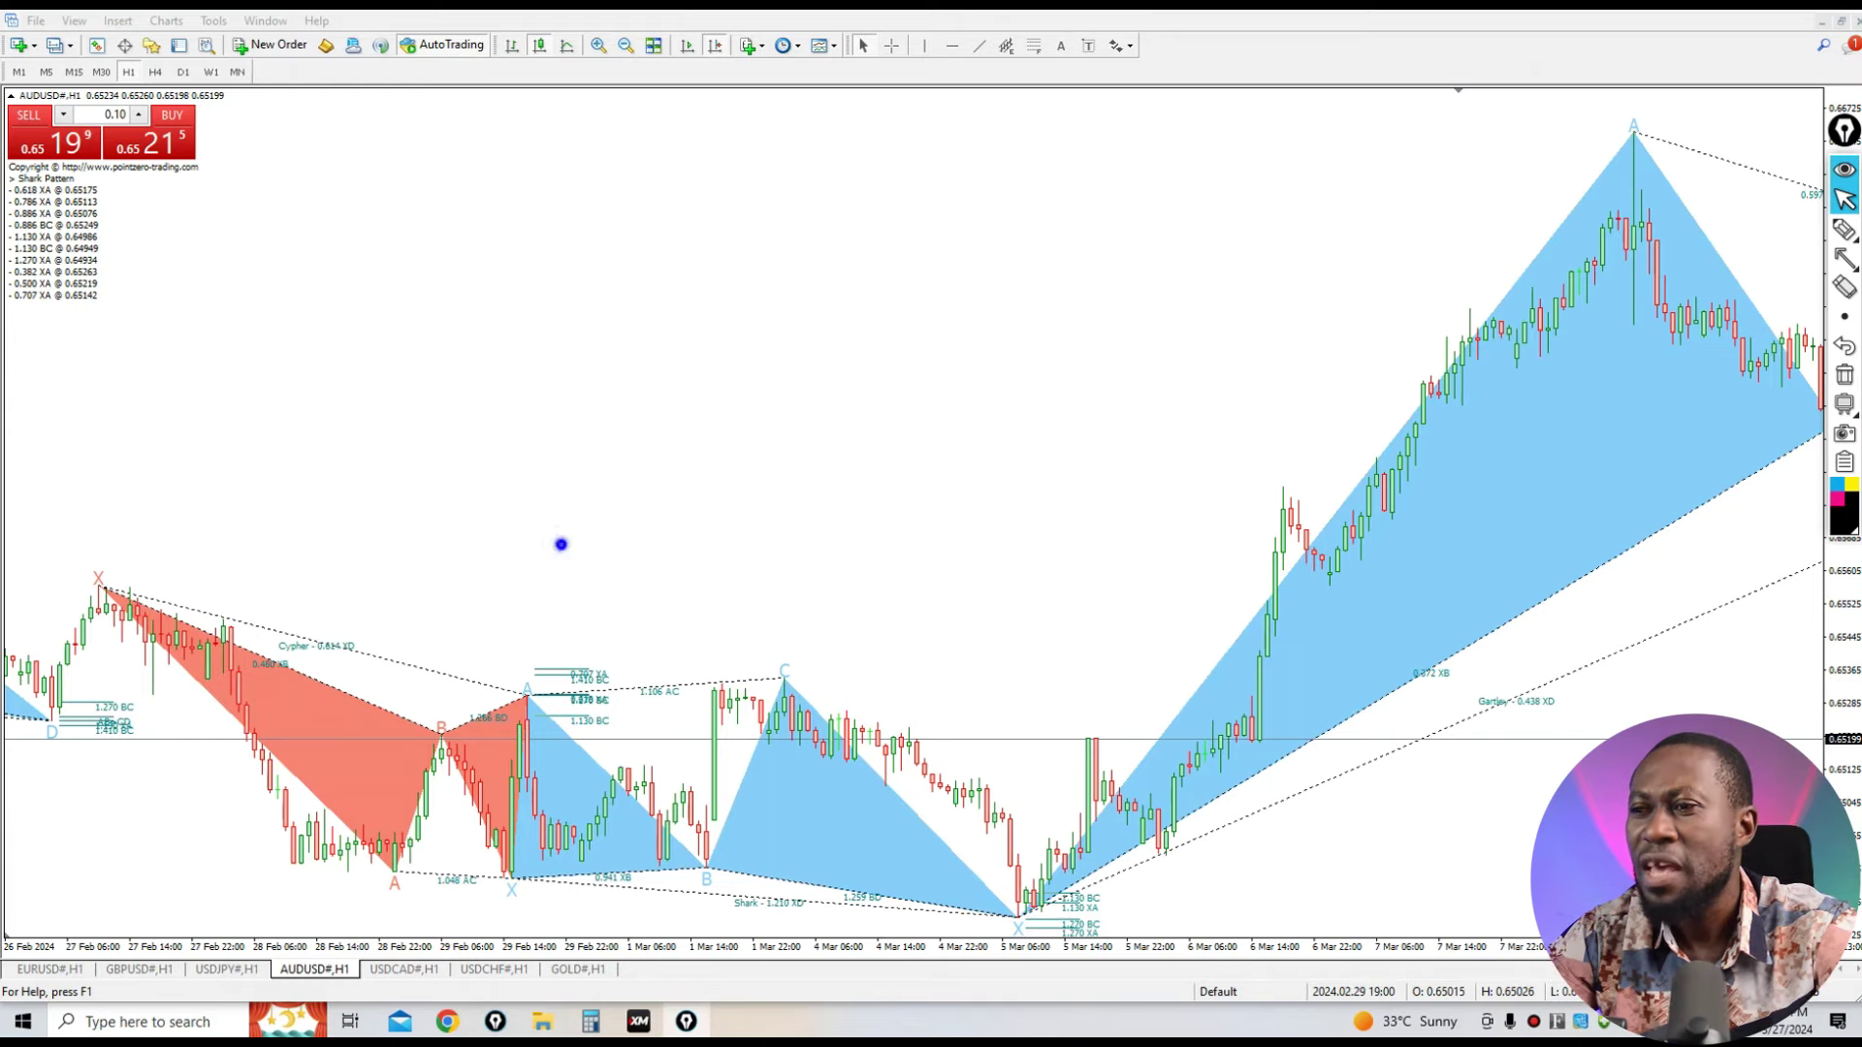
Bring the red Cypher pattern into view and circle its X, A and B points with the pen.
drag(561, 544, 911, 544)
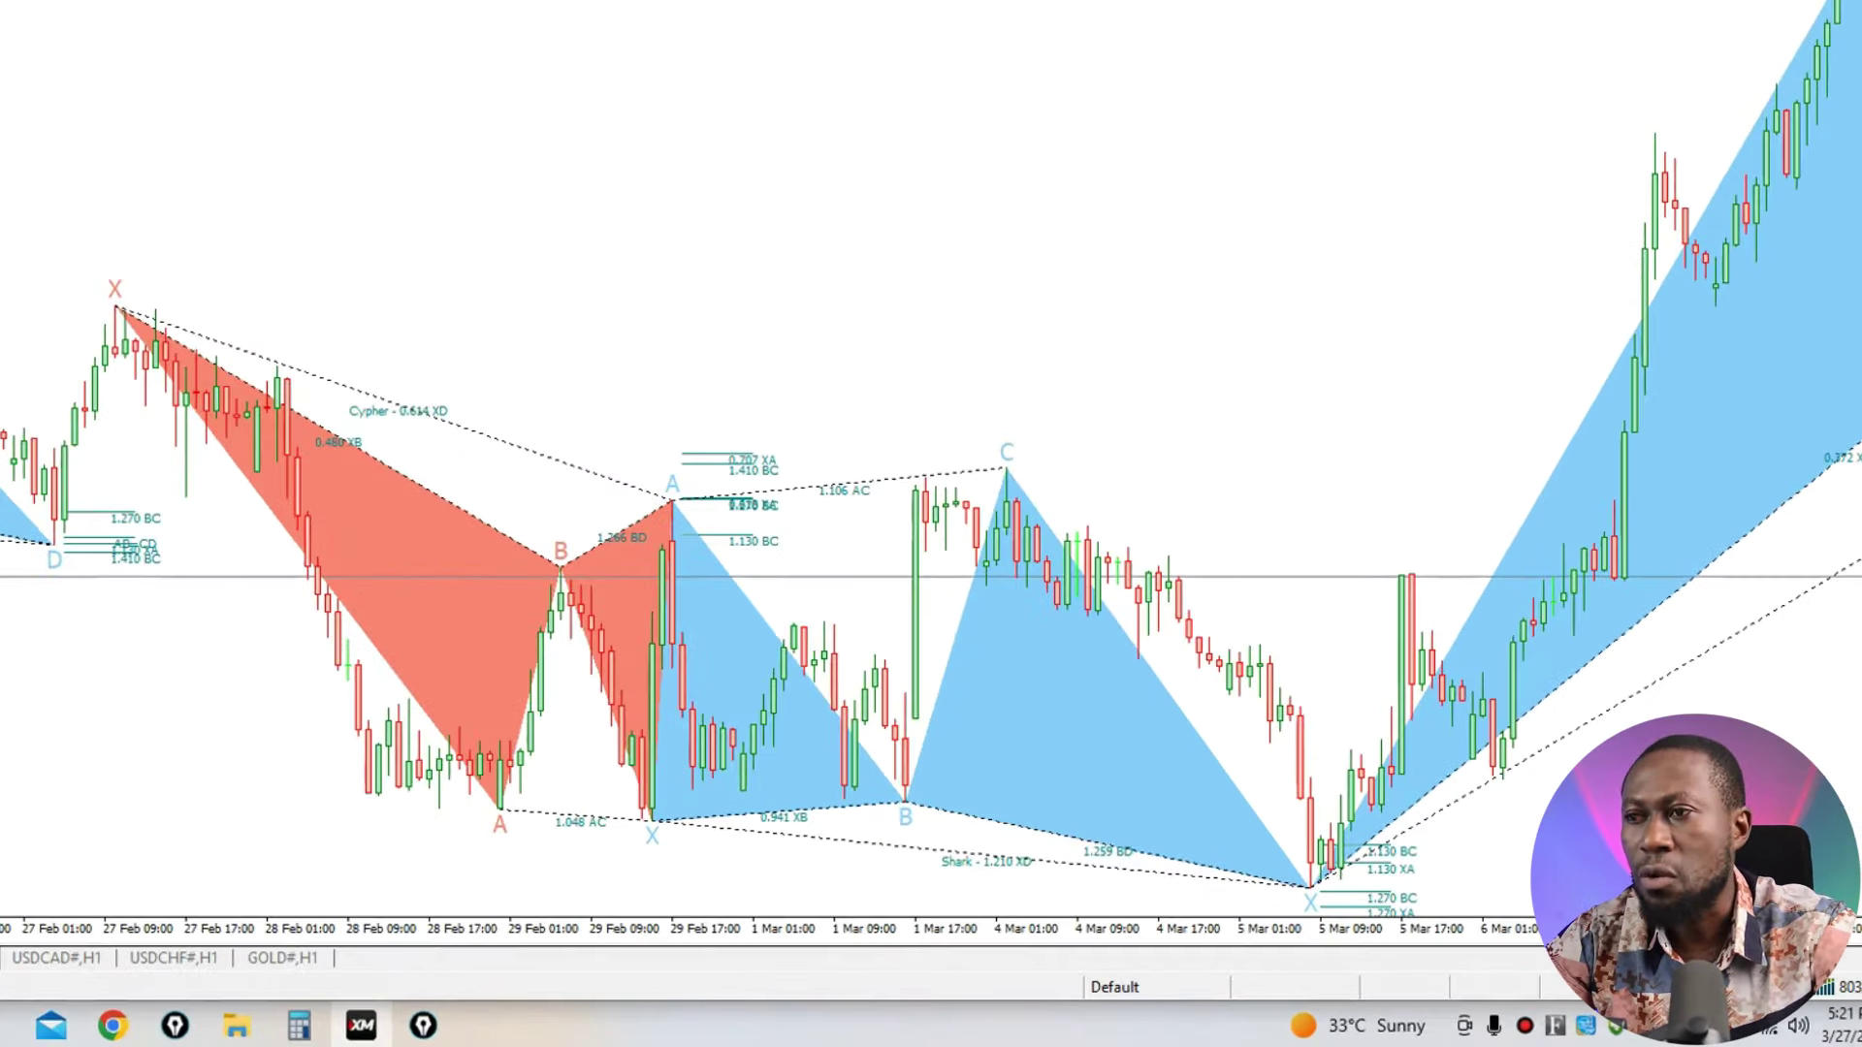
mouse_move(126, 266)
mouse_down()
mouse_move(124, 364)
mouse_move(131, 264)
mouse_up()
drag(483, 822, 480, 776)
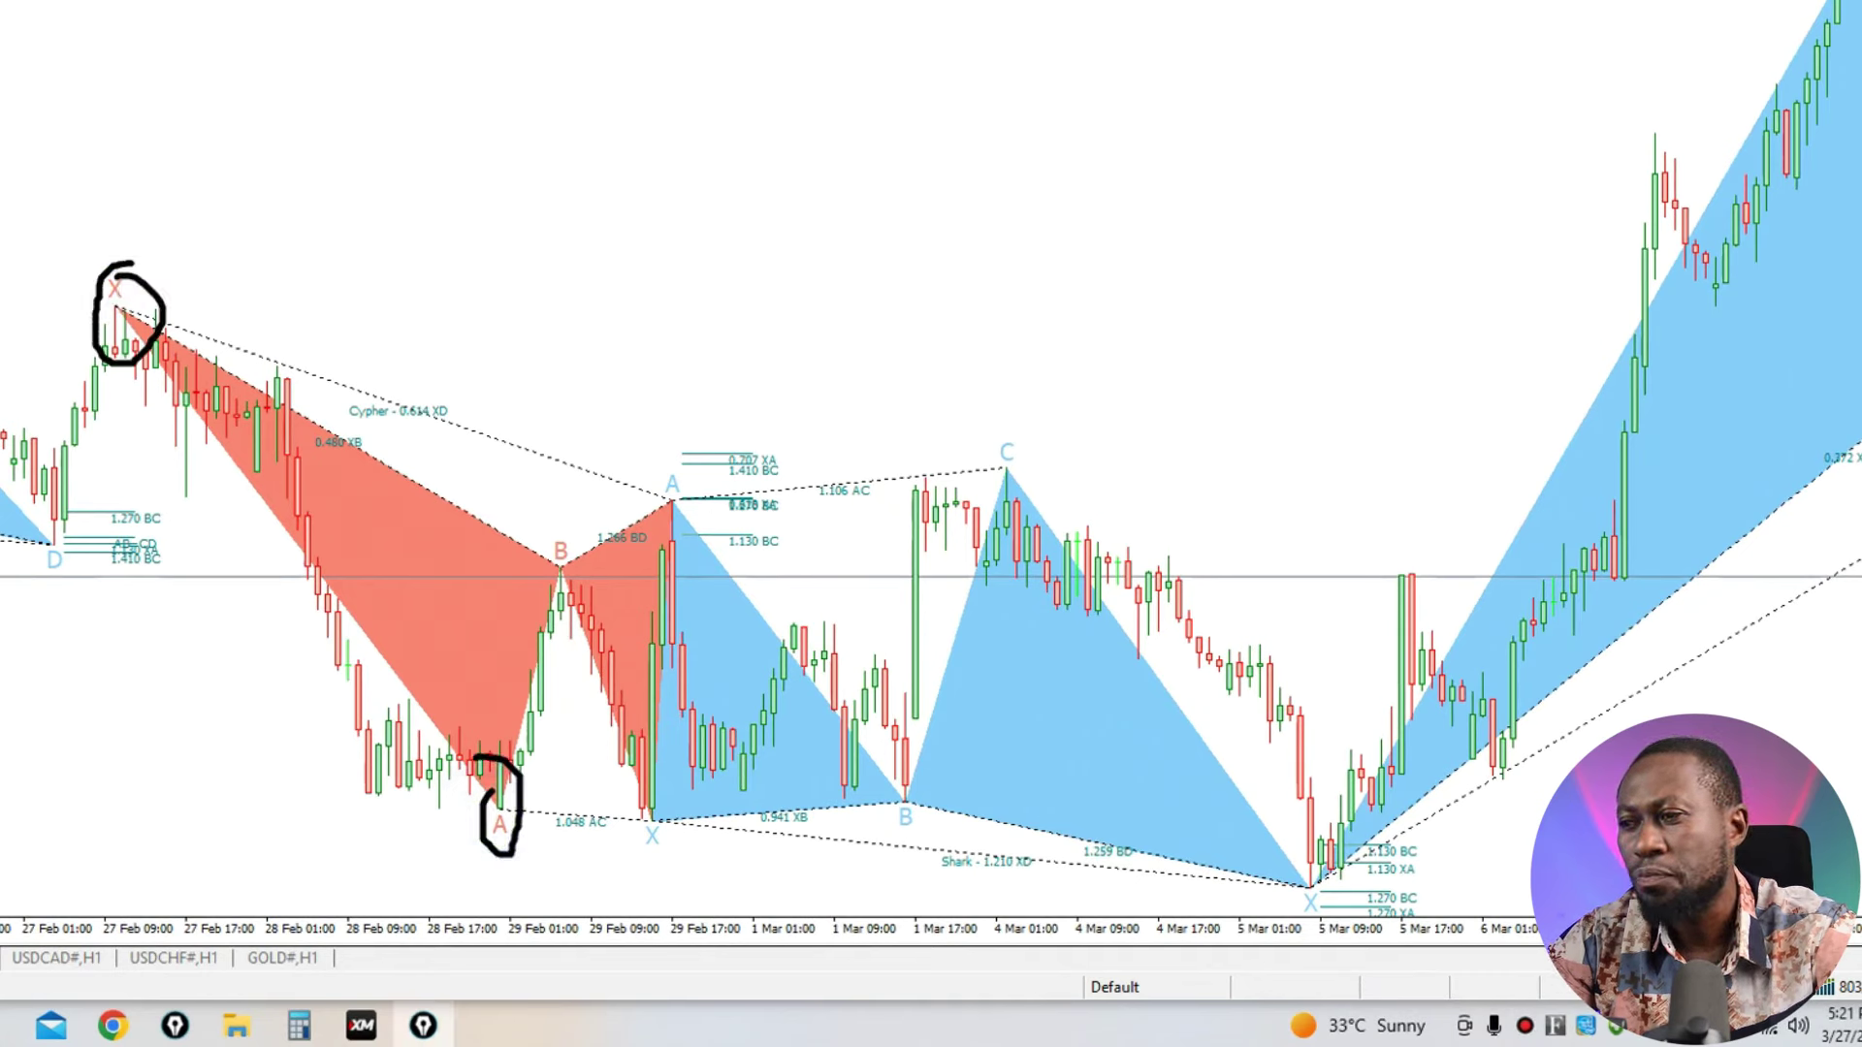
drag(561, 531, 563, 532)
Circle the low after B and the following peak, then draw level lines near X.
drag(648, 790, 669, 783)
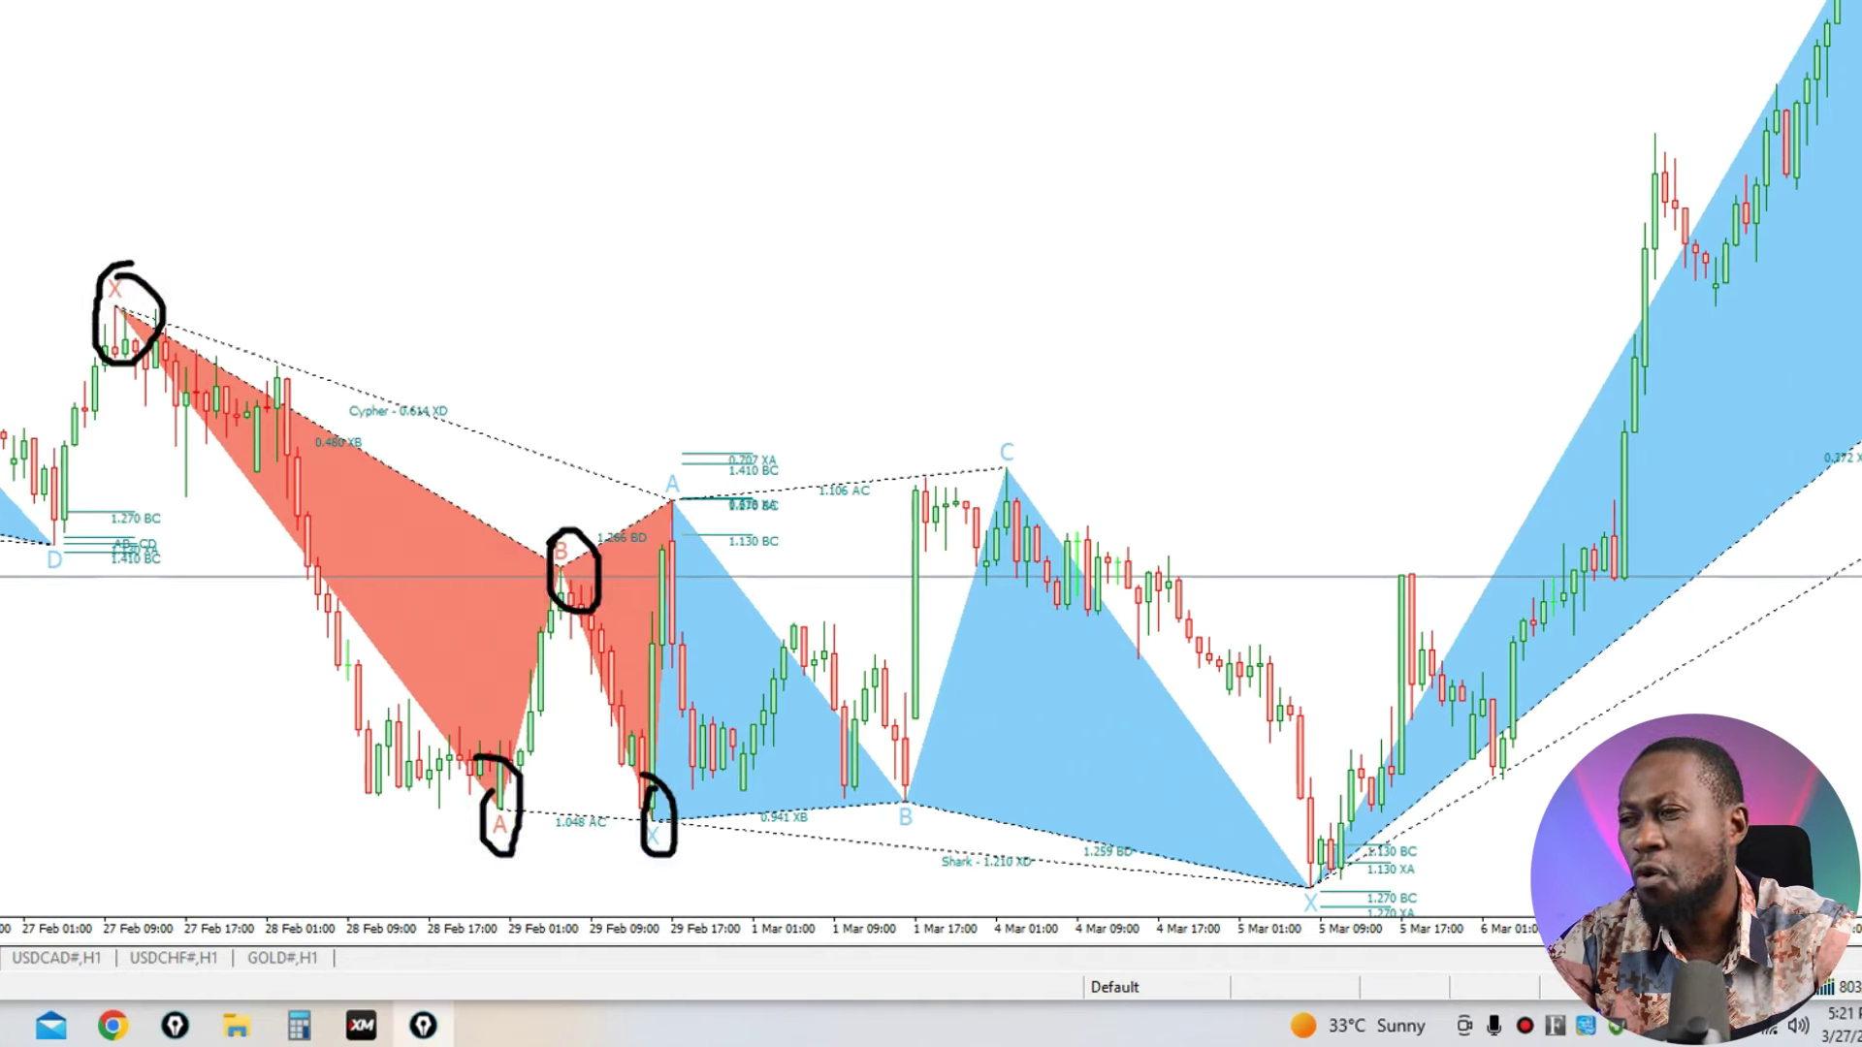
drag(650, 491, 663, 476)
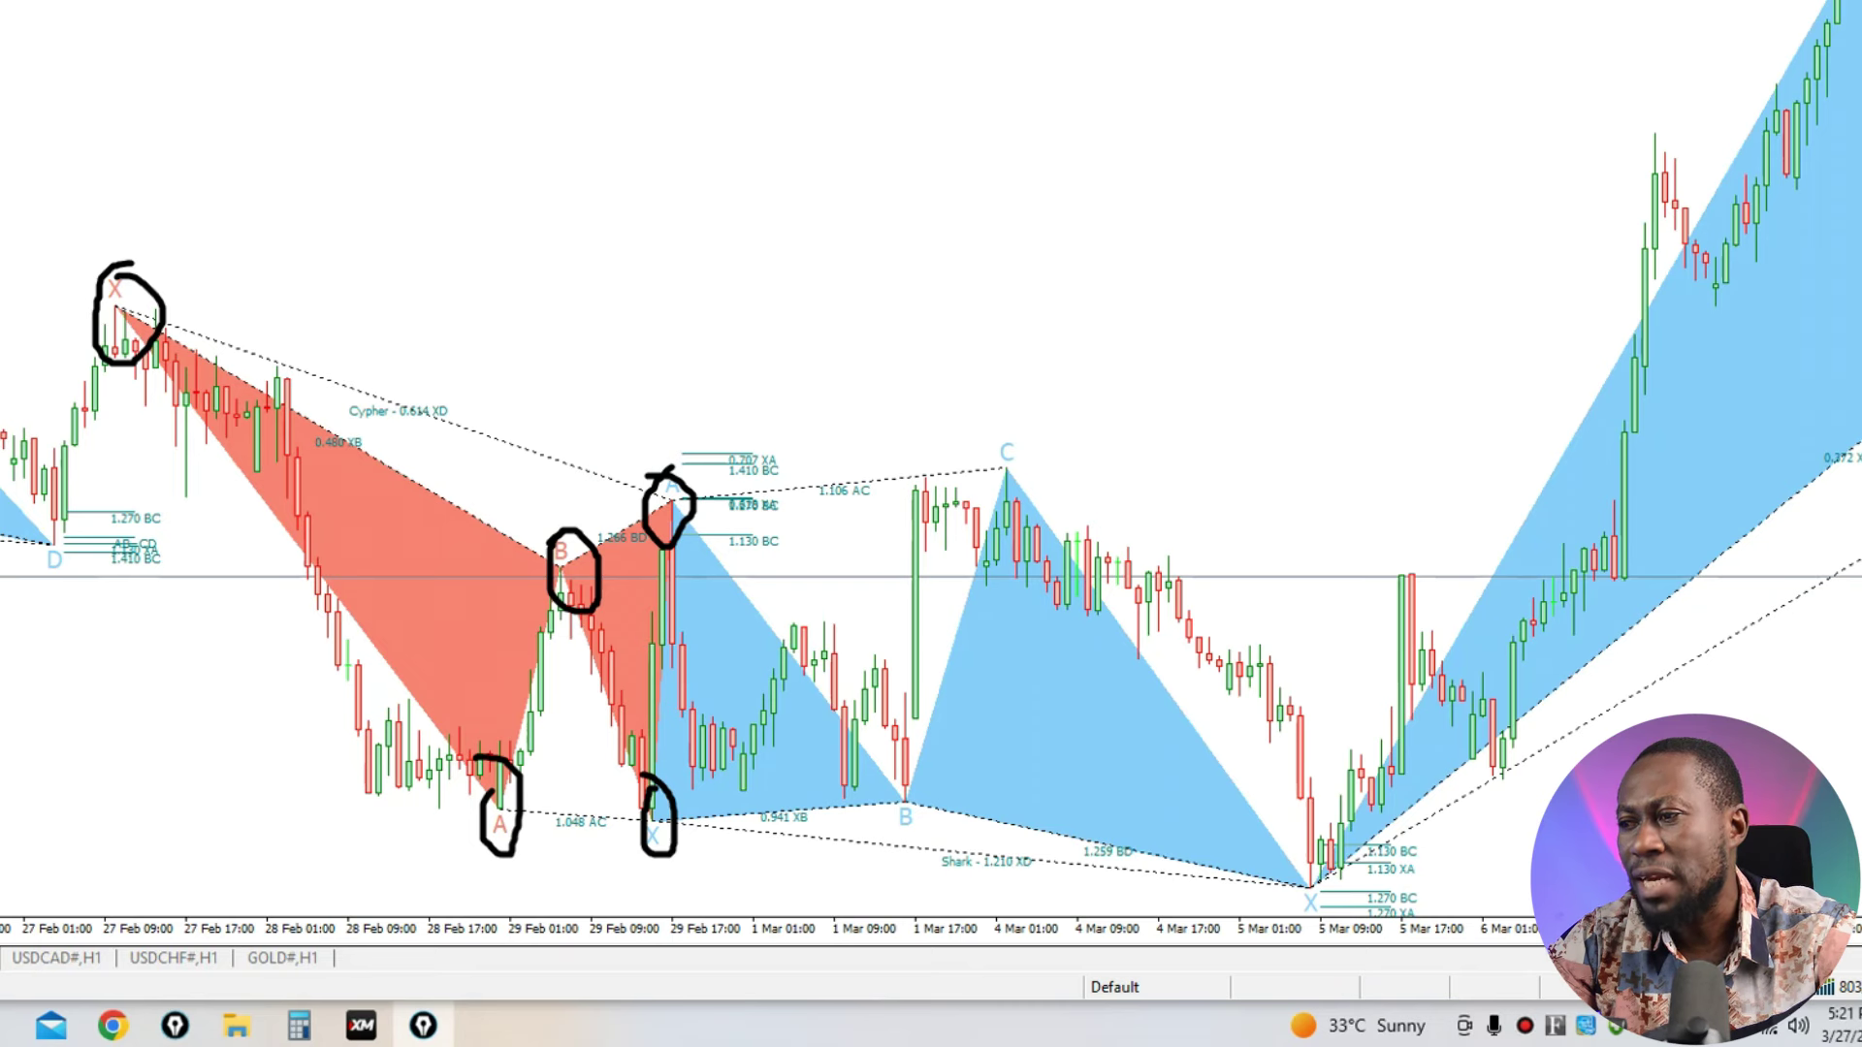
drag(595, 641, 737, 649)
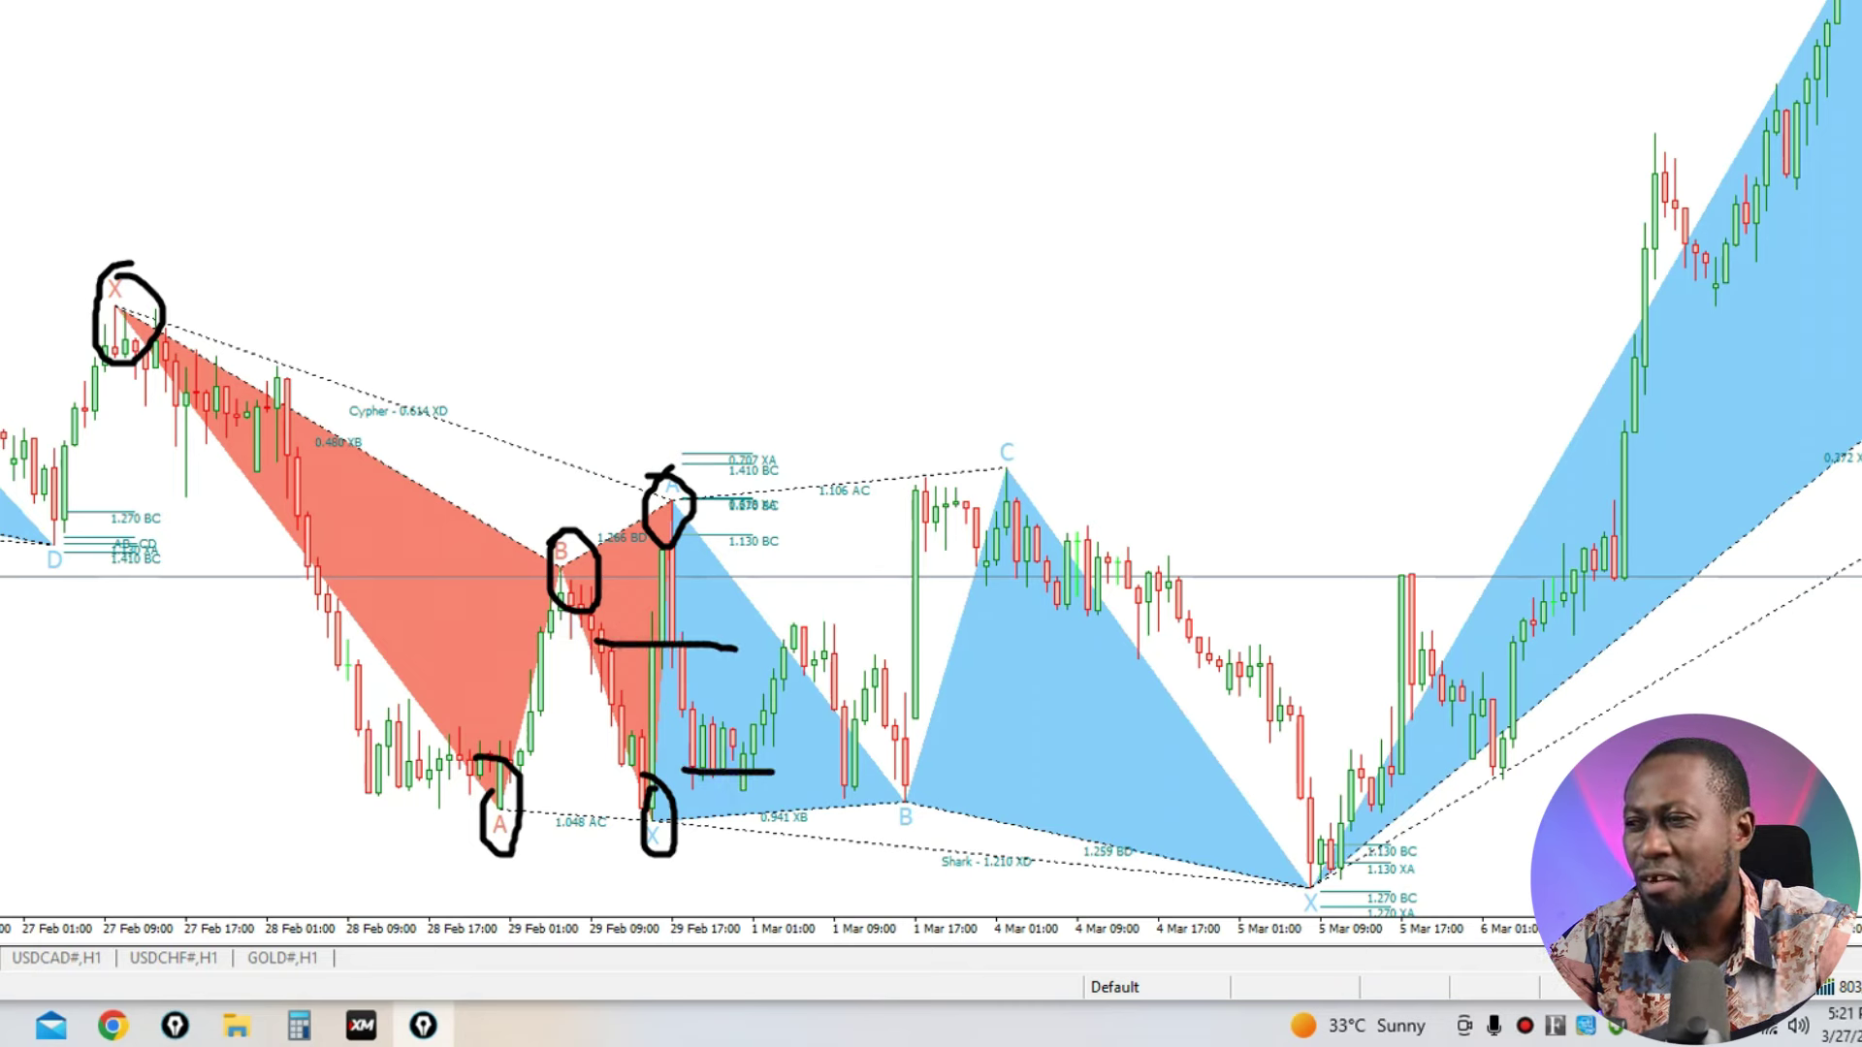
drag(683, 662, 721, 783)
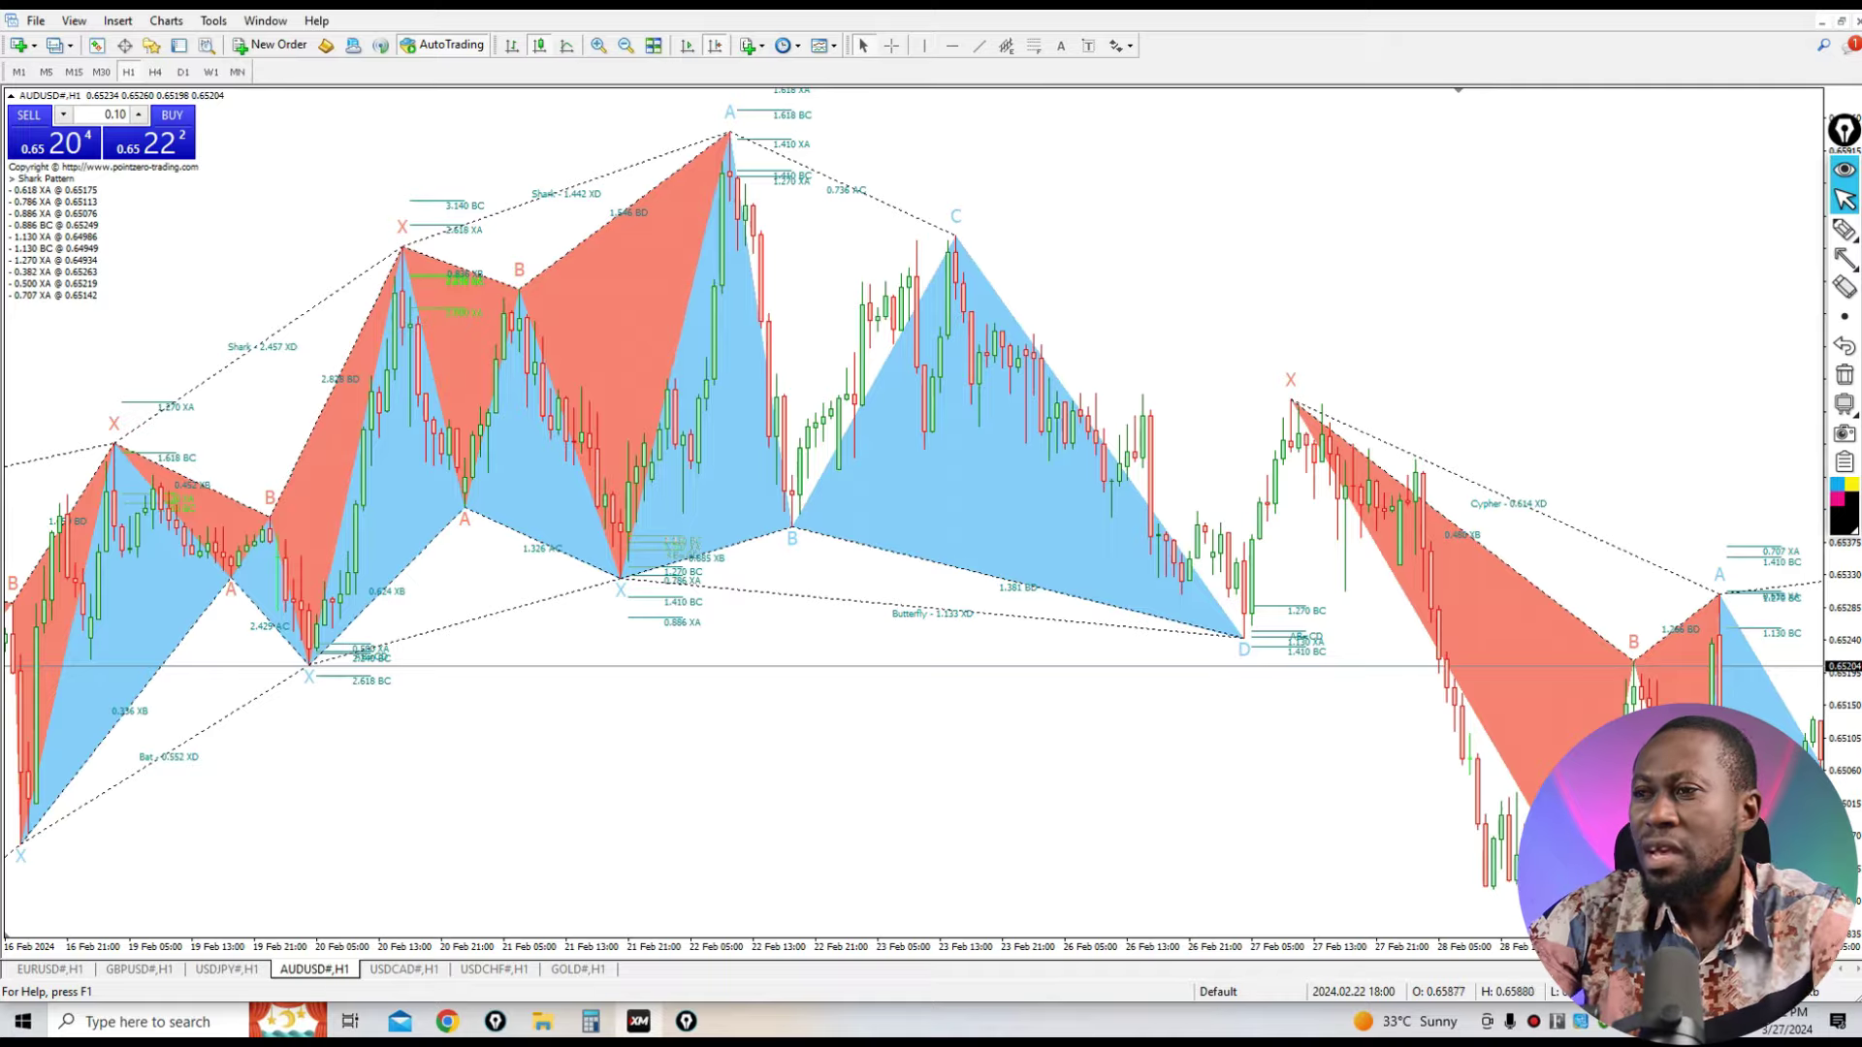
Browse the February harmonic patterns, then return to the latest bars with Auto Scroll.
scroll(478, 728, up, 15)
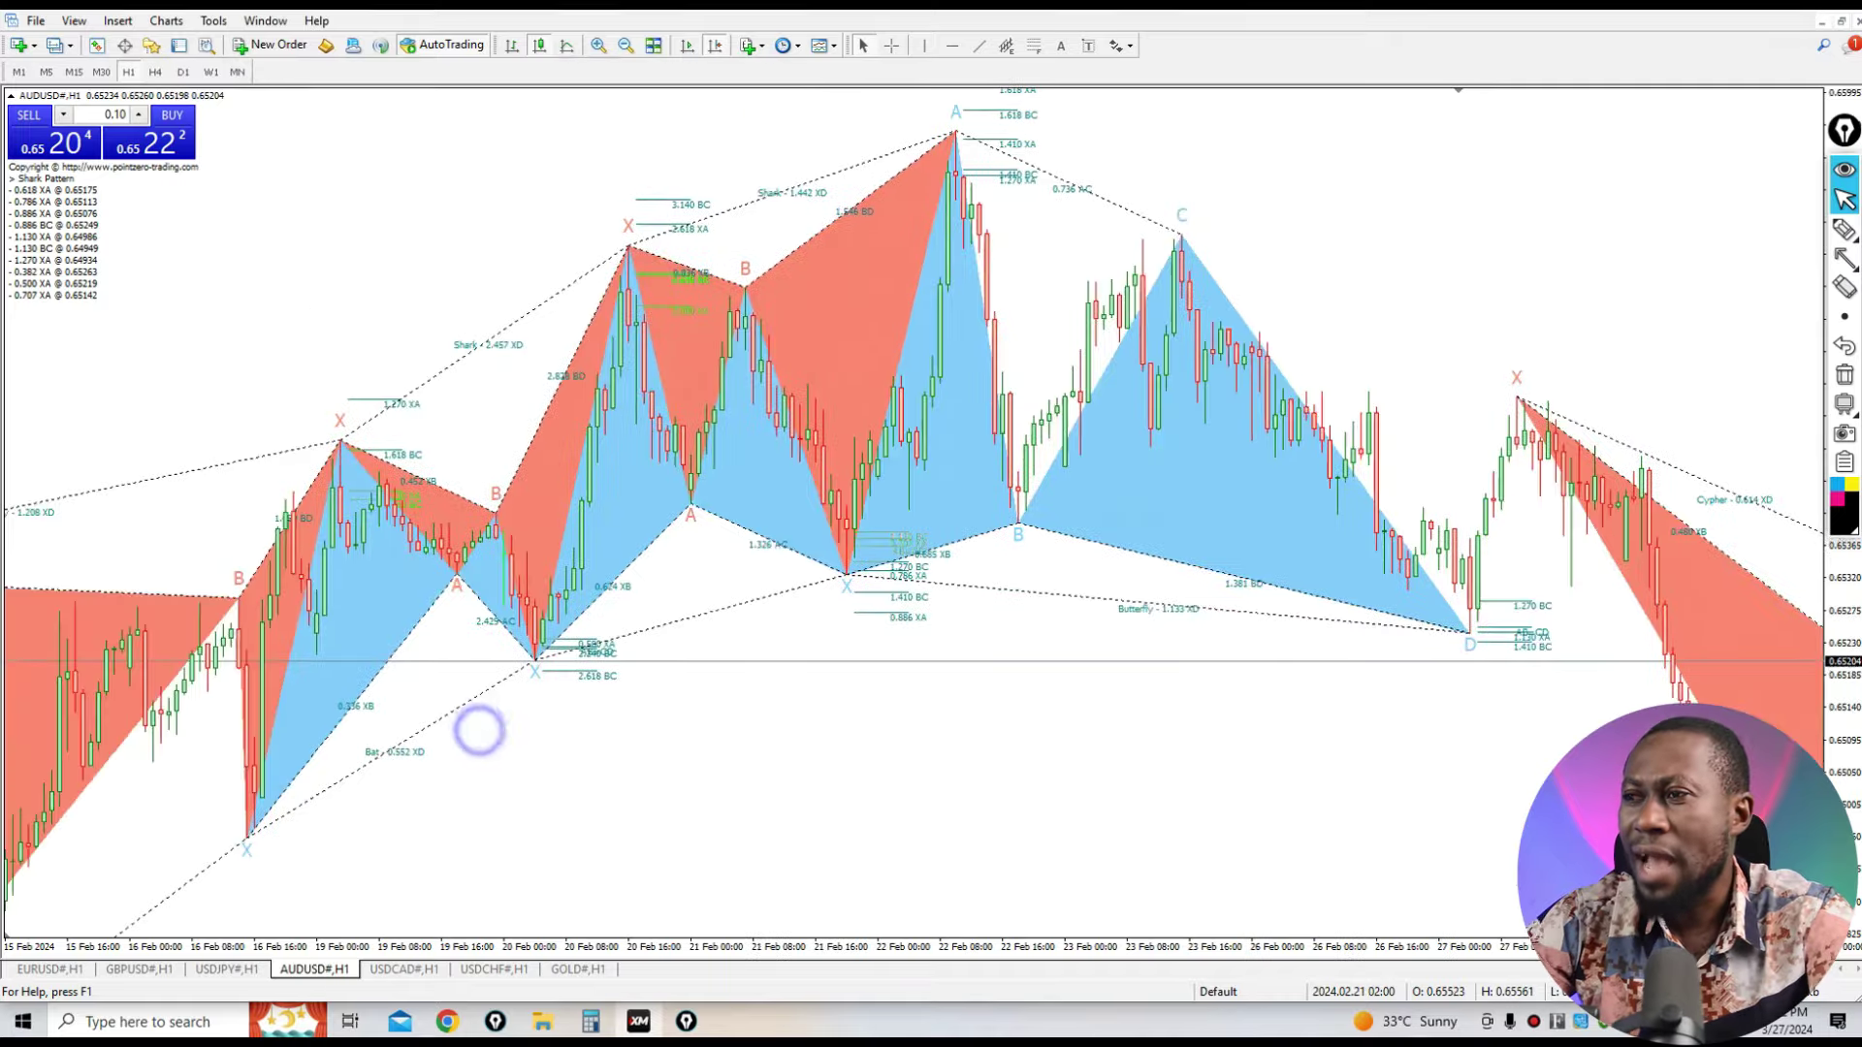
scroll(727, 511, up, 15)
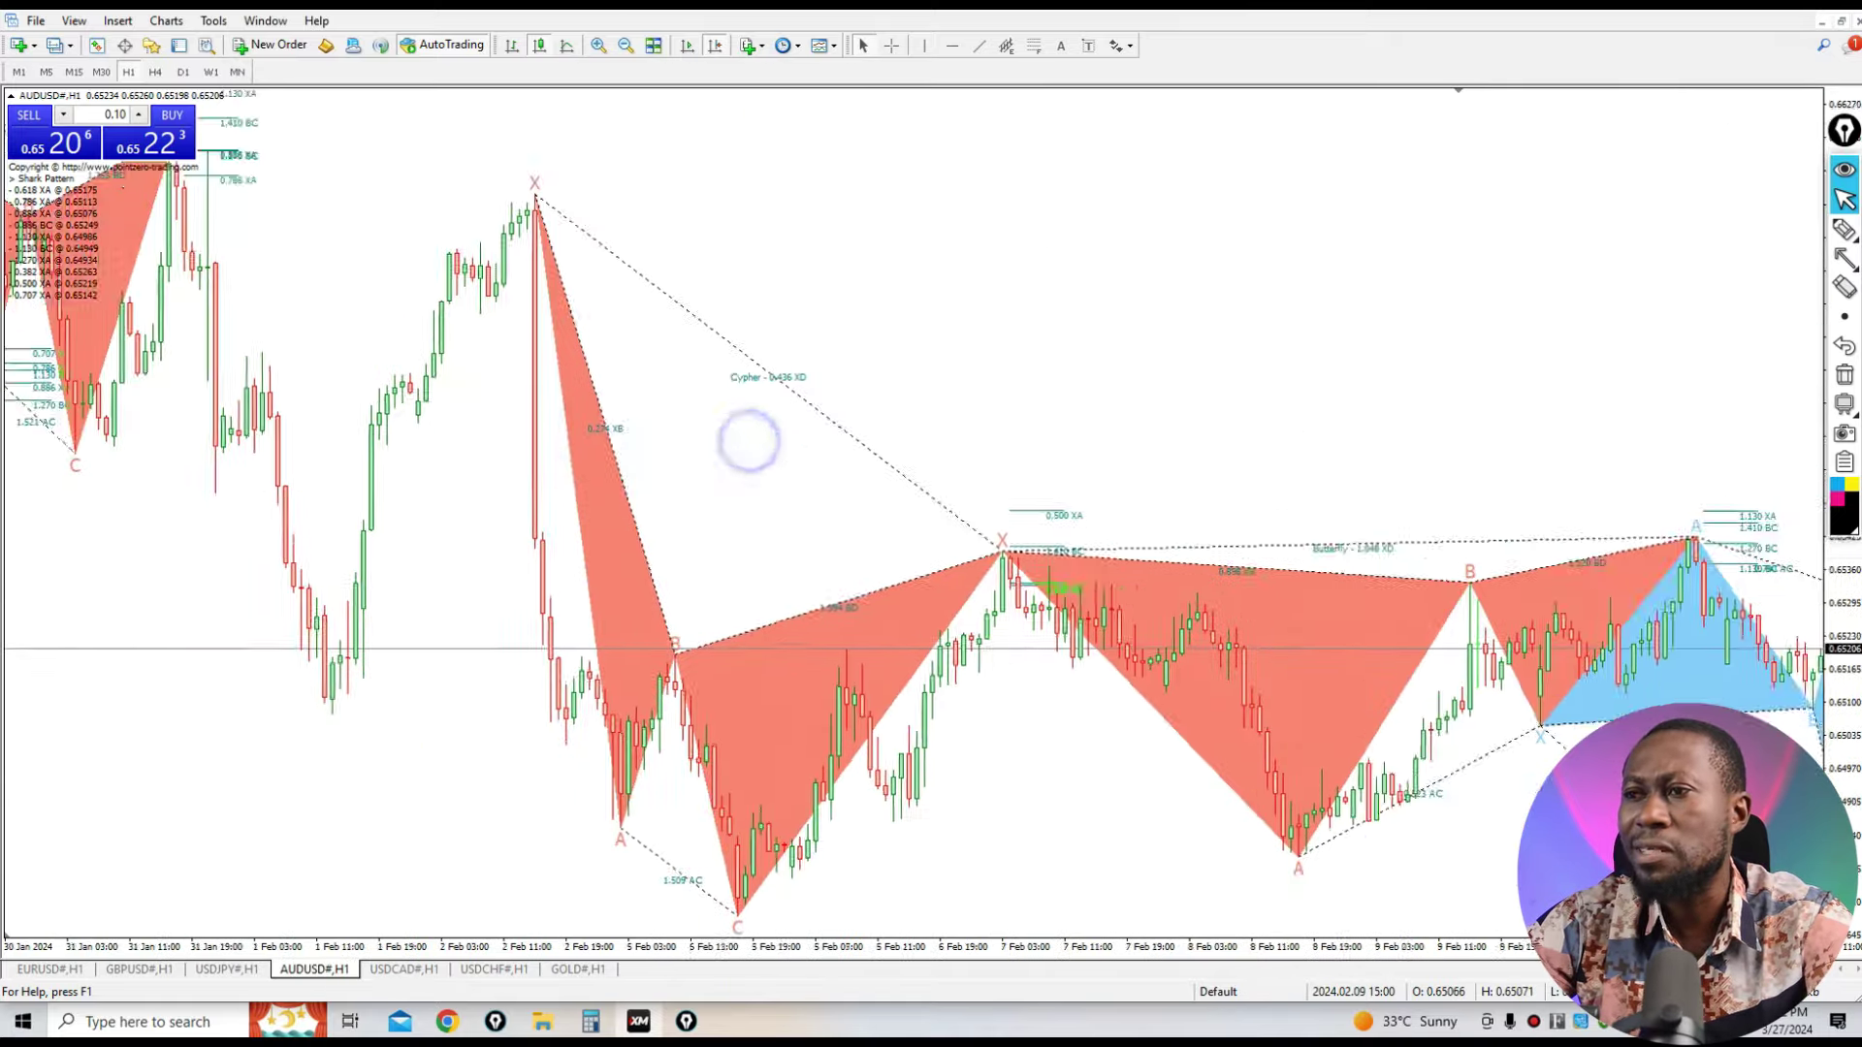
scroll(913, 514, down, 15)
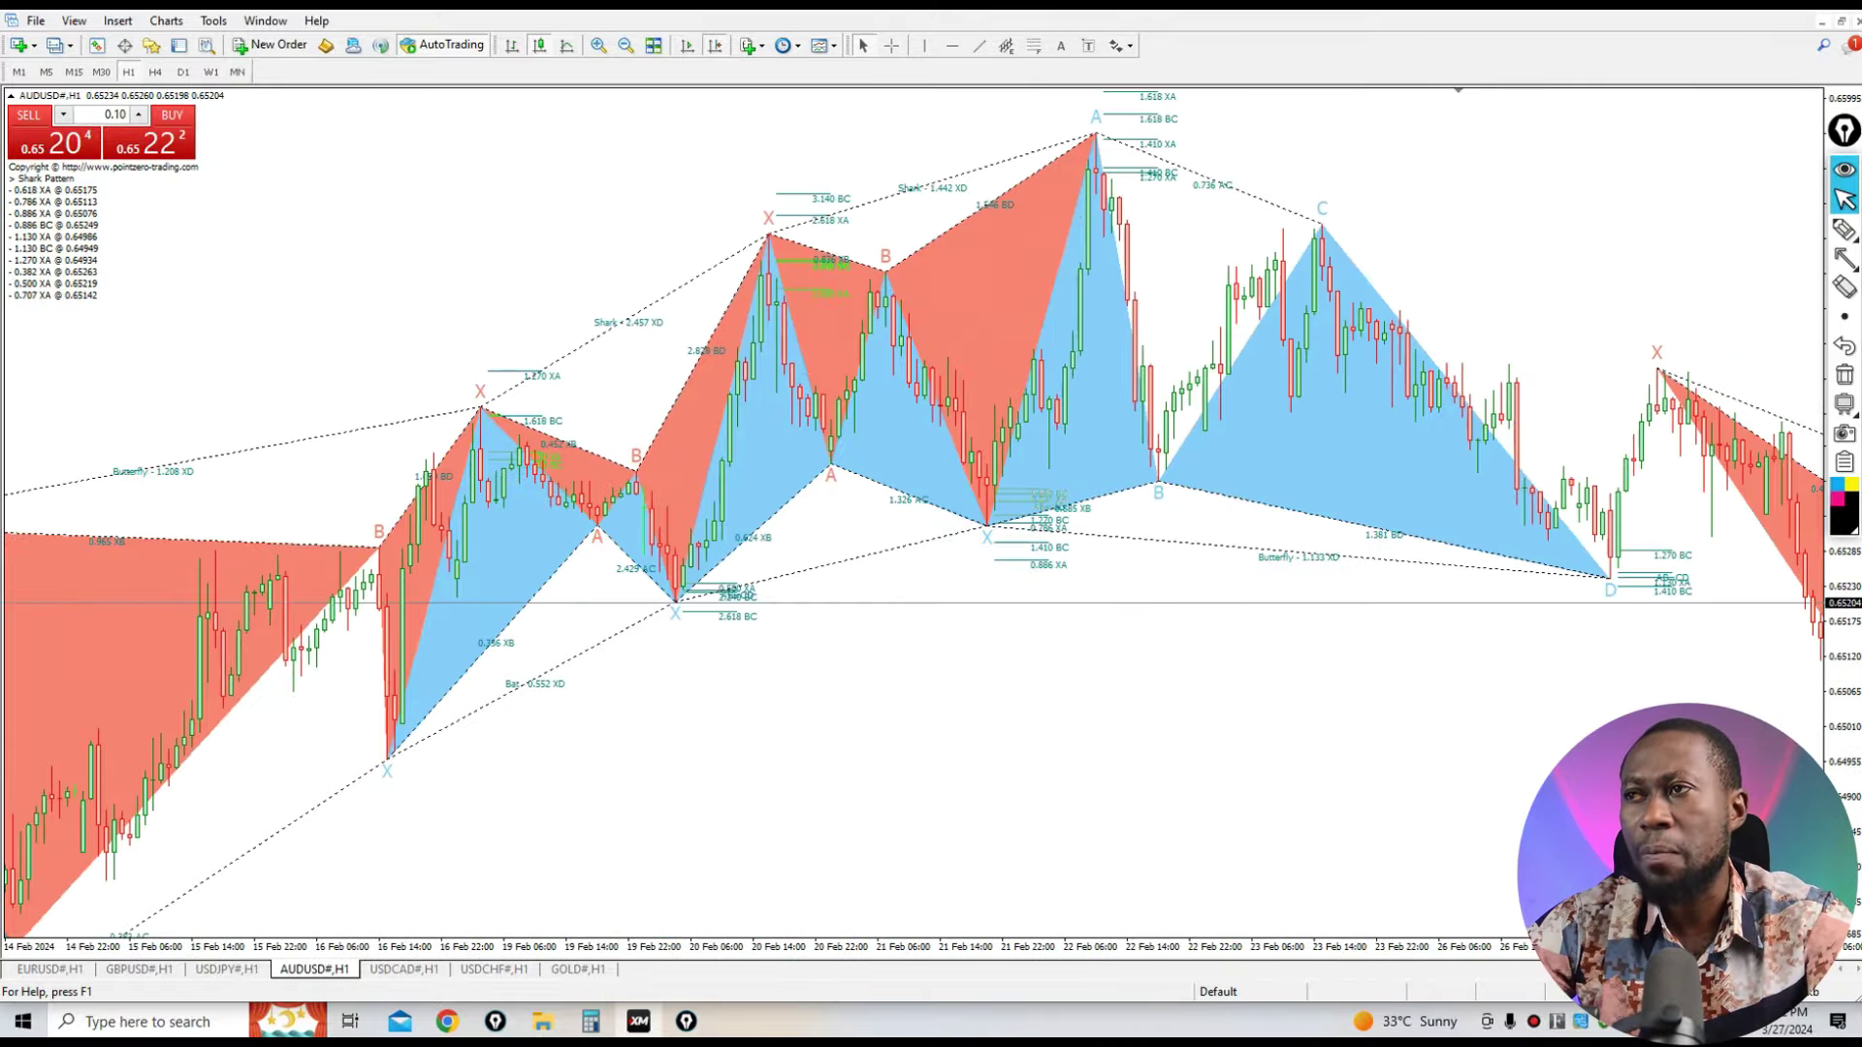
click(688, 45)
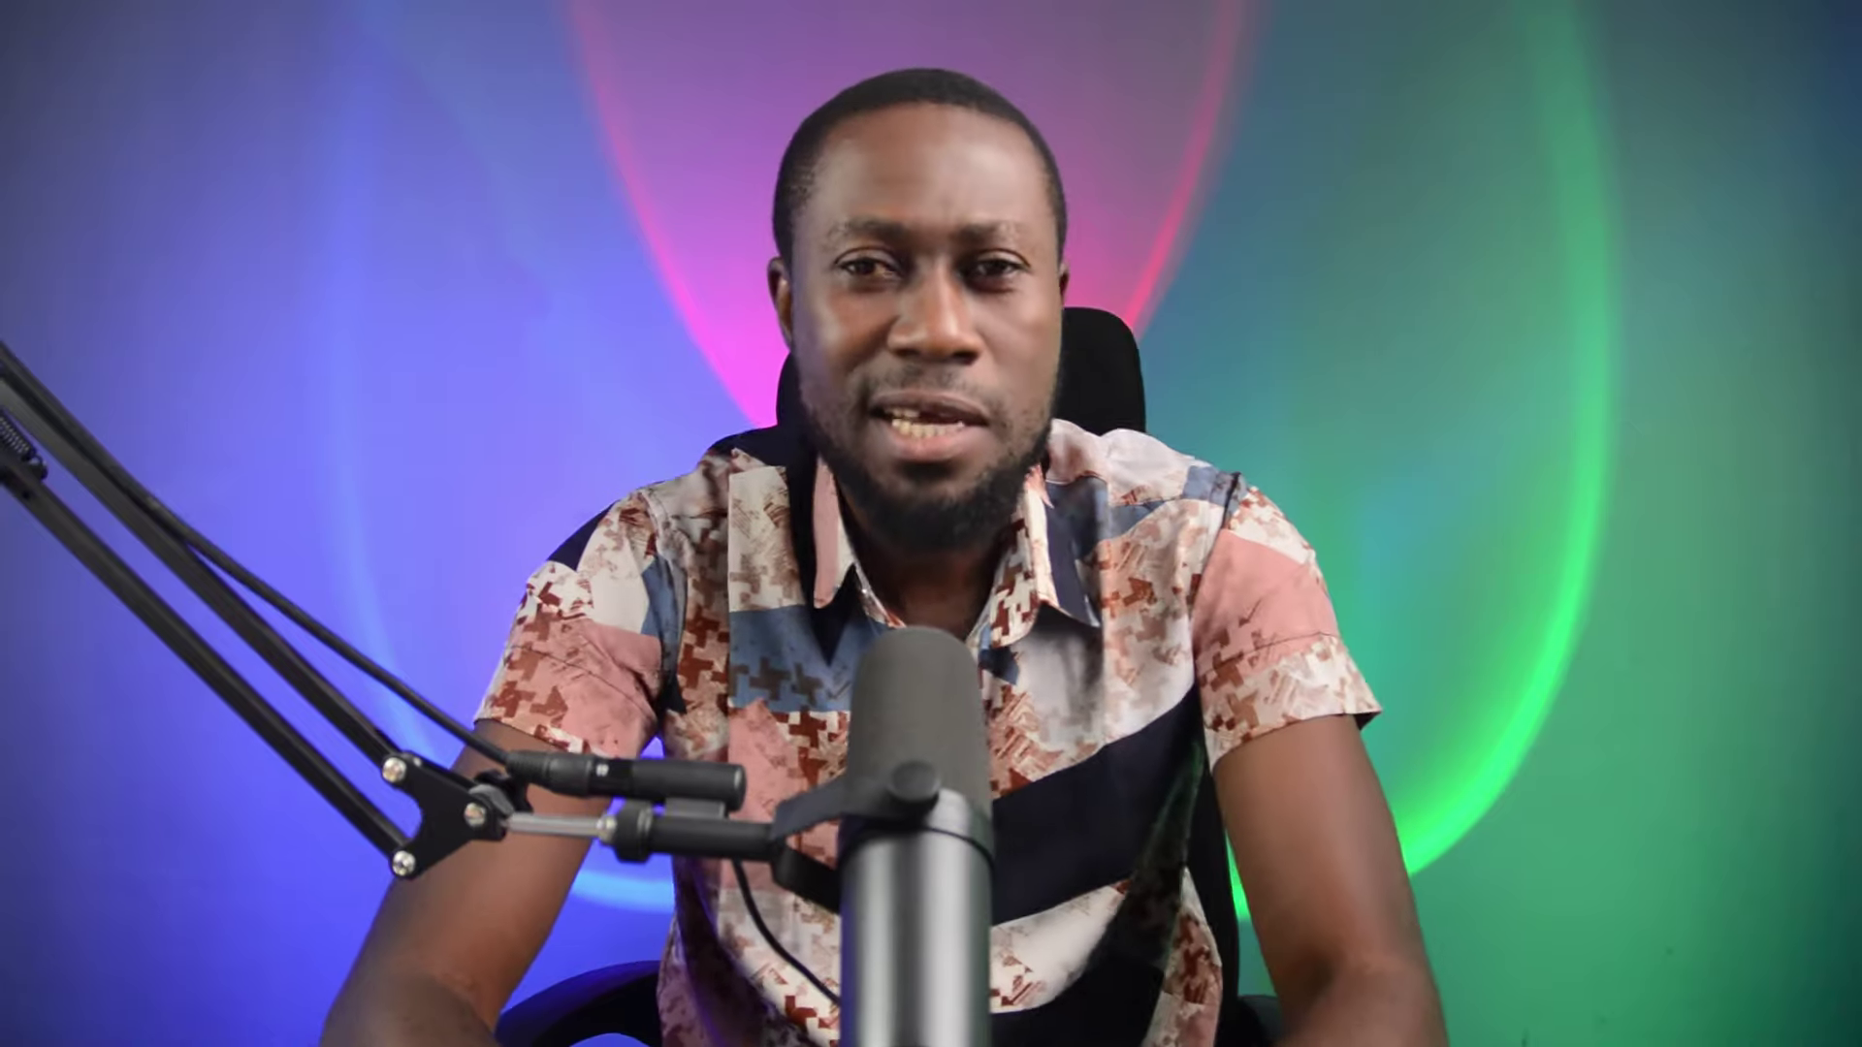